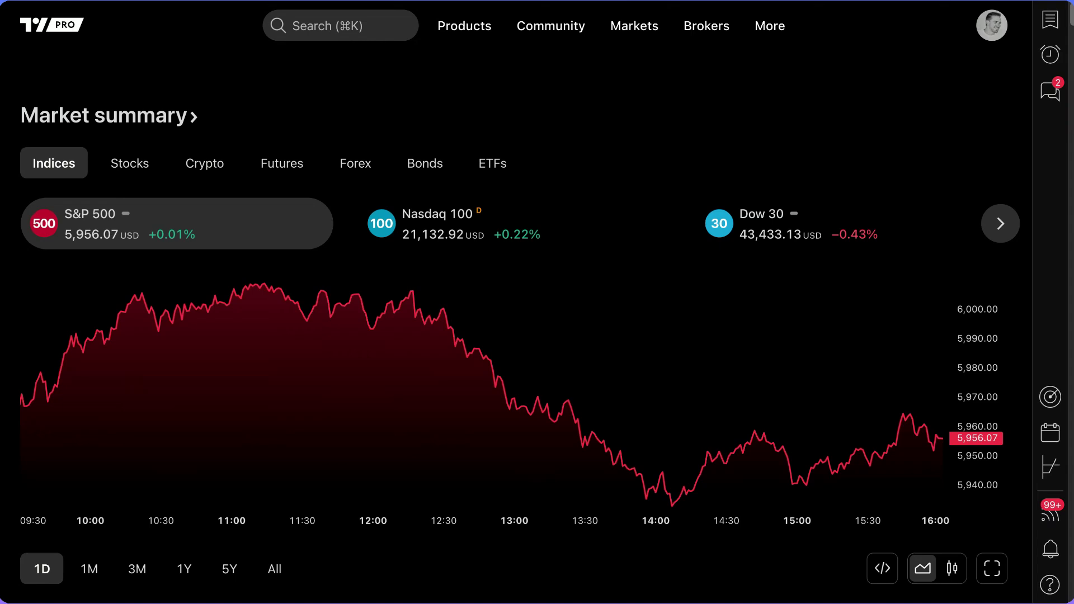
- Bring up the Products dropdown from the top navigation bar on the market summary page
{"action": "mouse_move", "coordinate": [460, 39]}
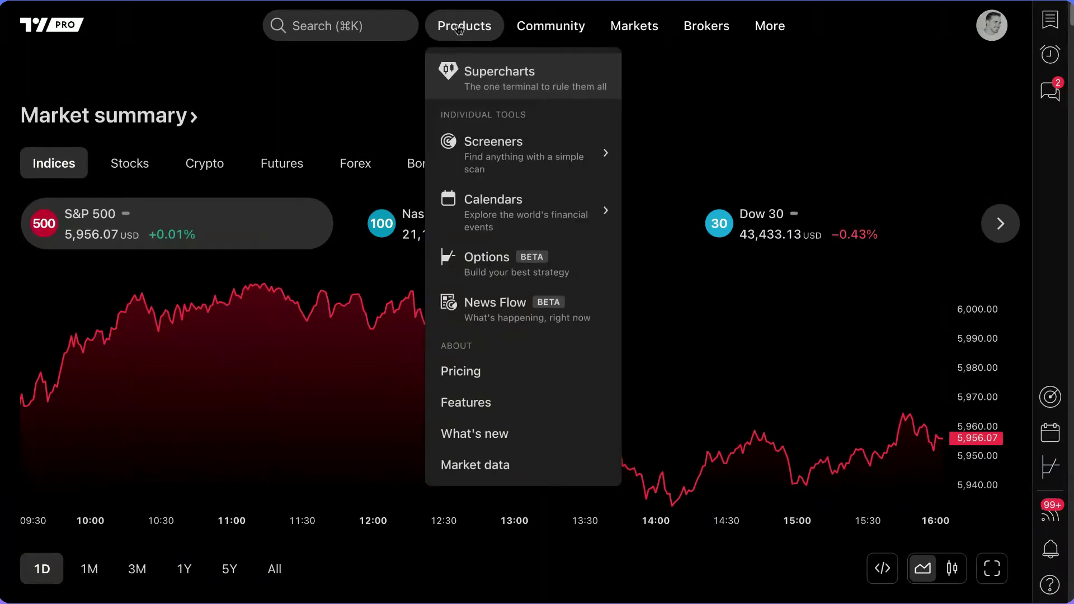
- Open Supercharts on Apple's daily NASDAQ chart and pan it to show later dates
{"action": "left_click", "coordinate": [483, 79]}
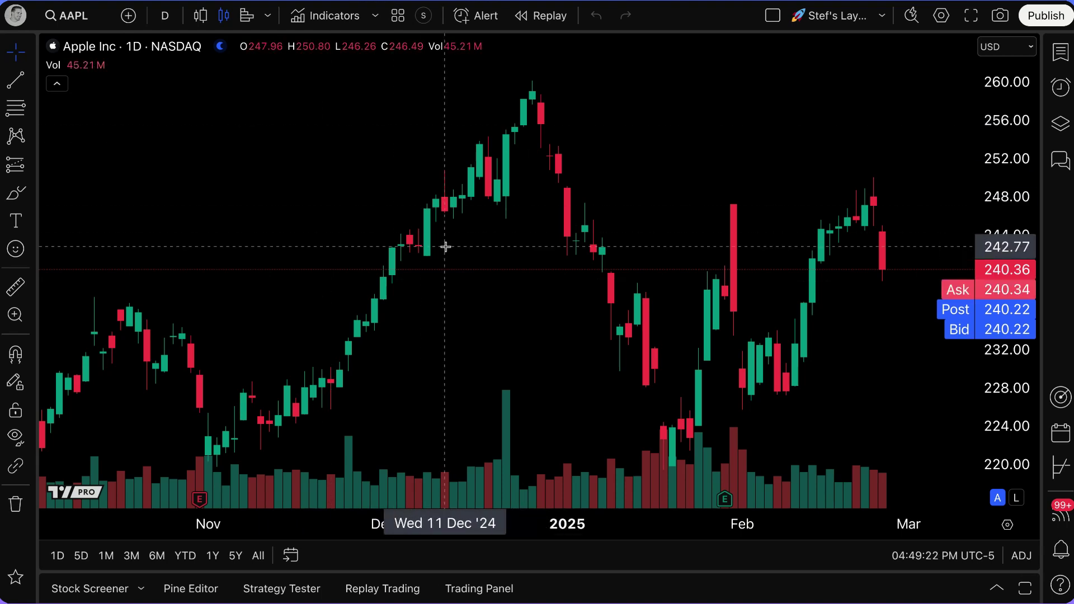
{"action": "left_click_drag", "start_coordinate": [635, 149], "coordinate": [524, 149]}
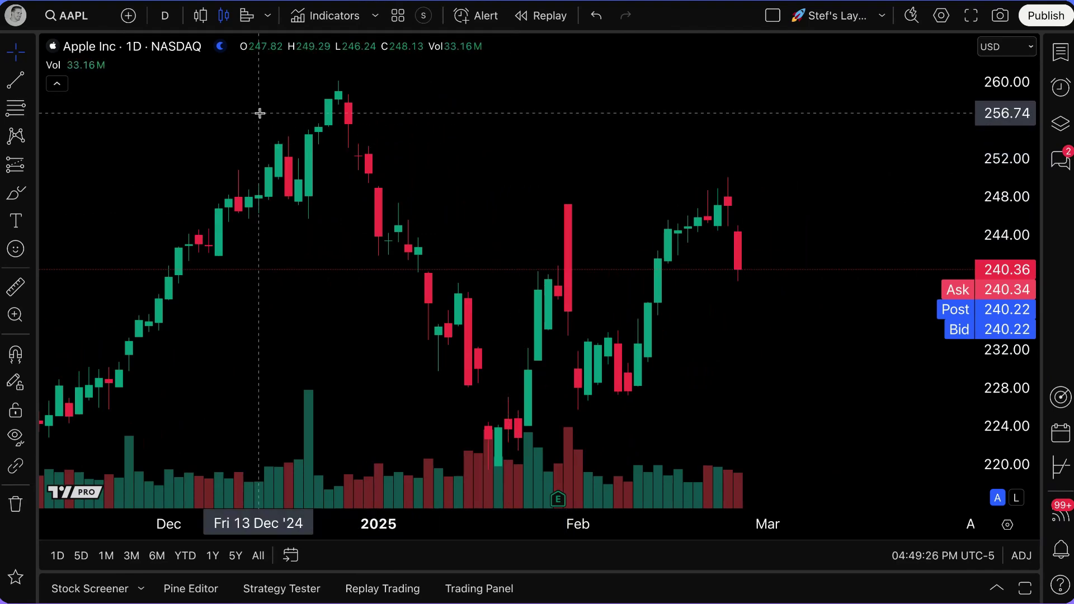
{"action": "left_click", "coordinate": [16, 19]}
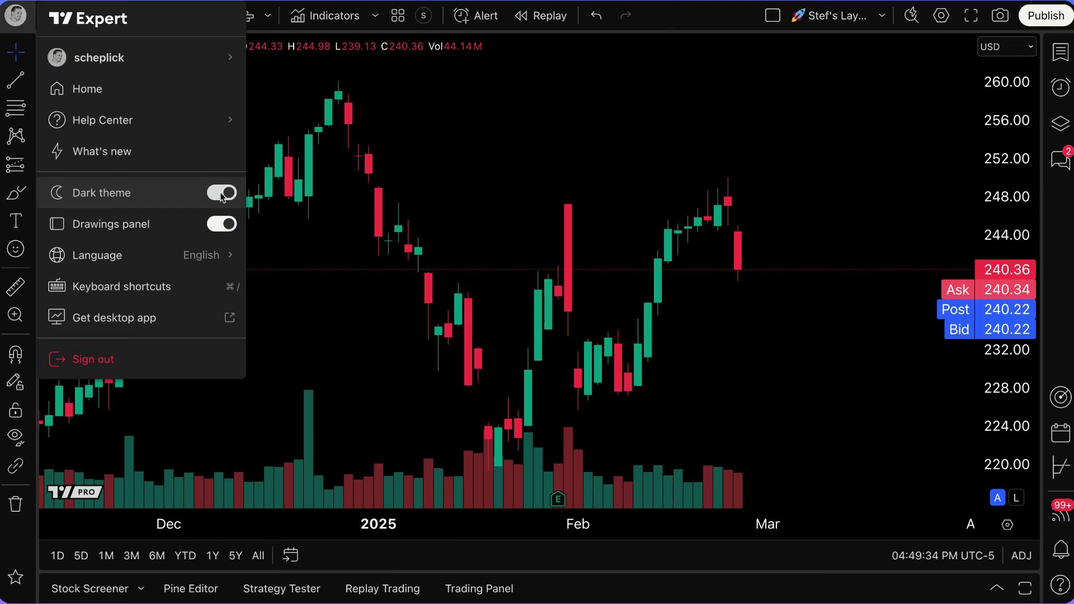
{"action": "left_click", "coordinate": [488, 115]}
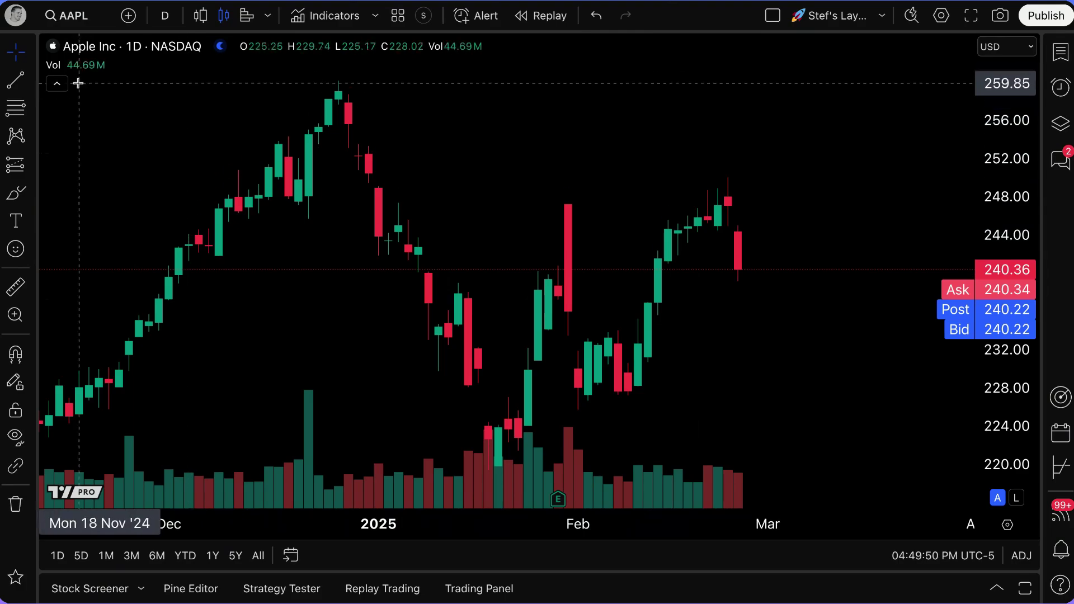
- Open symbol search with an empty query and browse each category filter, Stocks through Options
{"action": "left_click", "coordinate": [73, 16]}
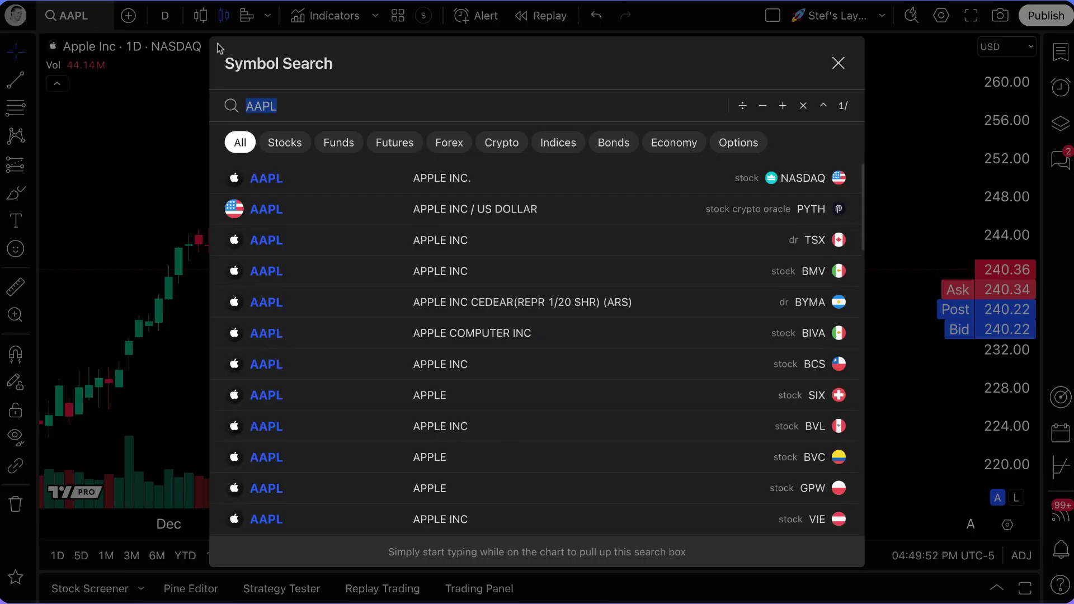
{"action": "key", "text": "BackSpace"}
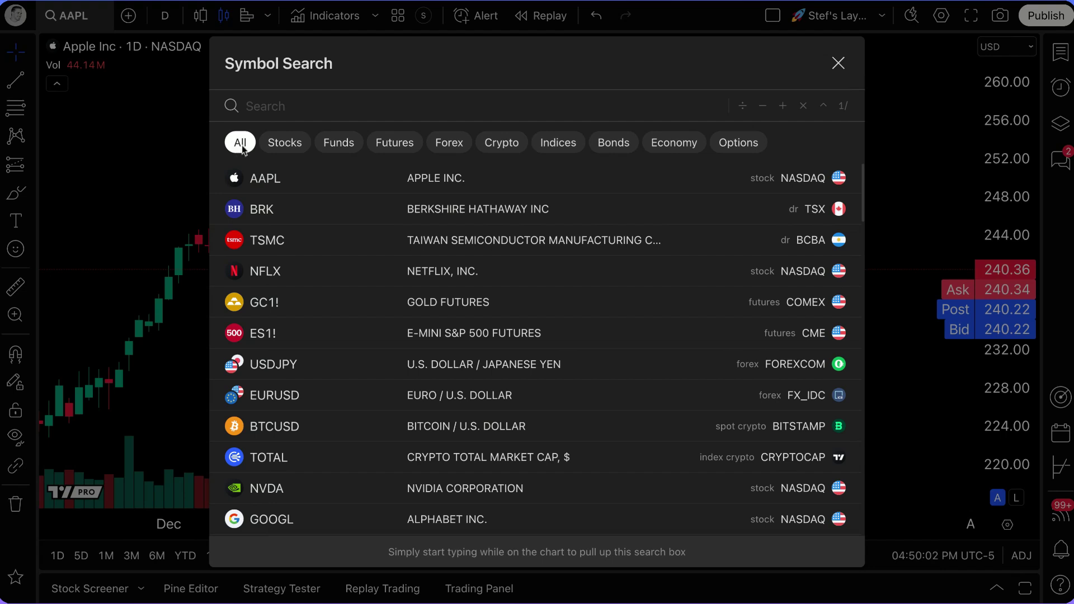
{"action": "left_click", "coordinate": [289, 145]}
{"action": "left_click", "coordinate": [340, 145]}
{"action": "left_click", "coordinate": [395, 144]}
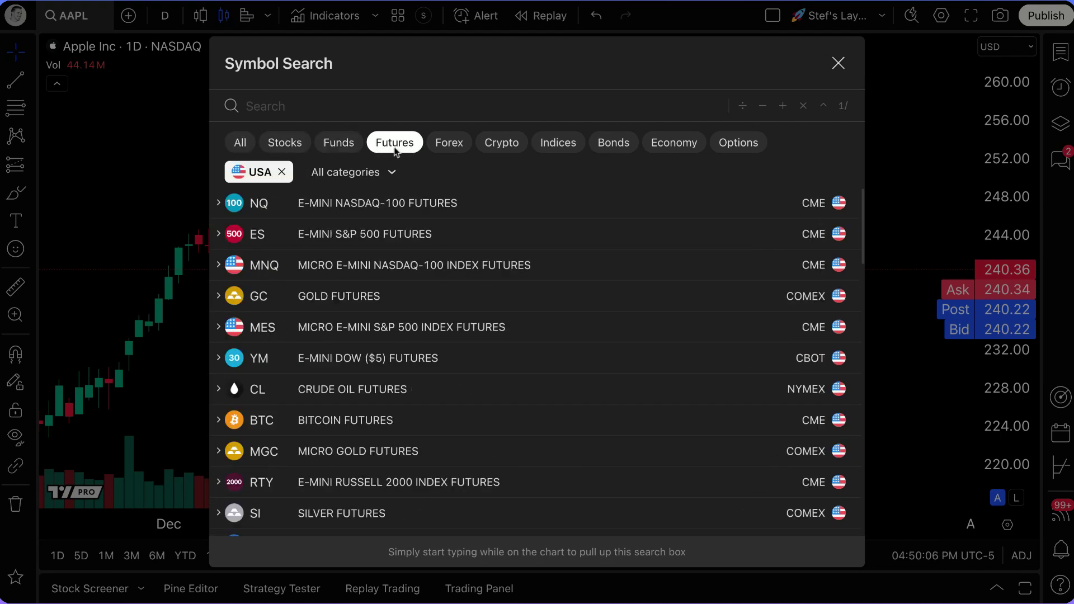
{"action": "left_click", "coordinate": [451, 147]}
{"action": "left_click", "coordinate": [504, 145]}
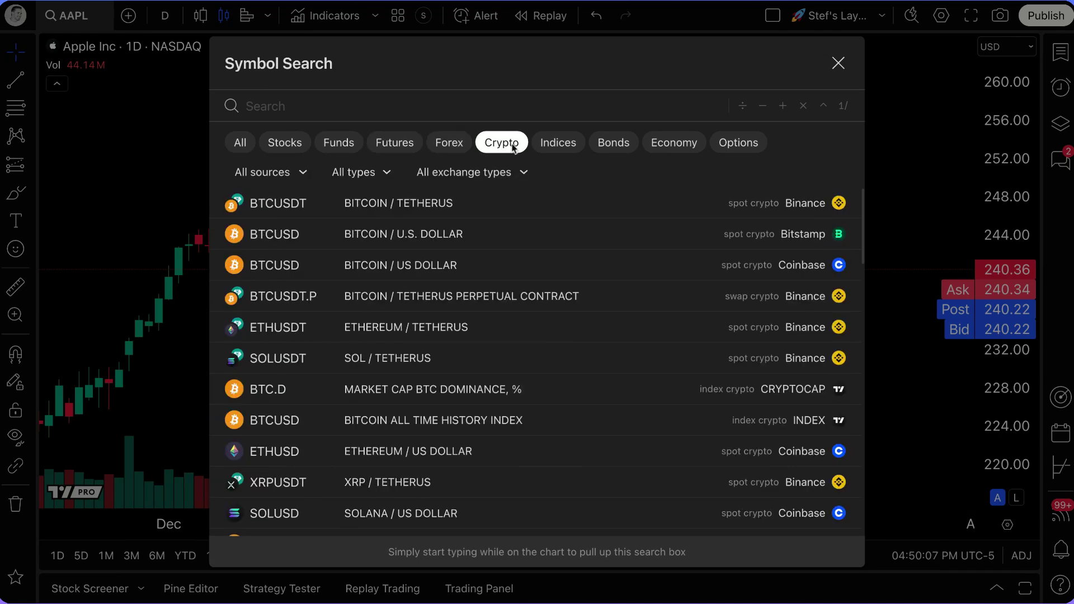
{"action": "left_click", "coordinate": [557, 145]}
{"action": "left_click", "coordinate": [613, 144]}
{"action": "left_click", "coordinate": [666, 147]}
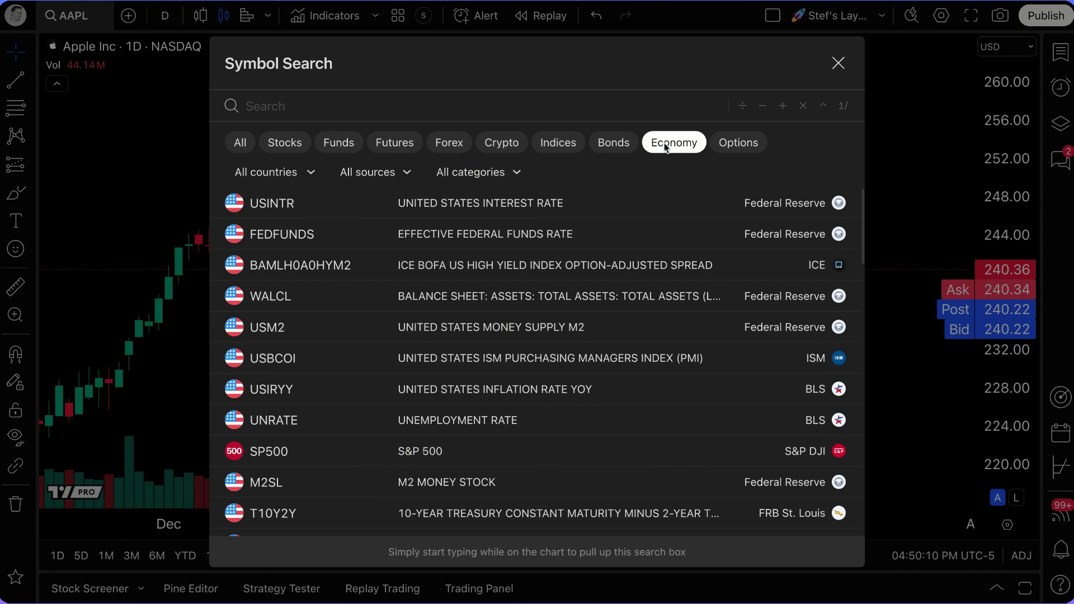
{"action": "left_click", "coordinate": [741, 145]}
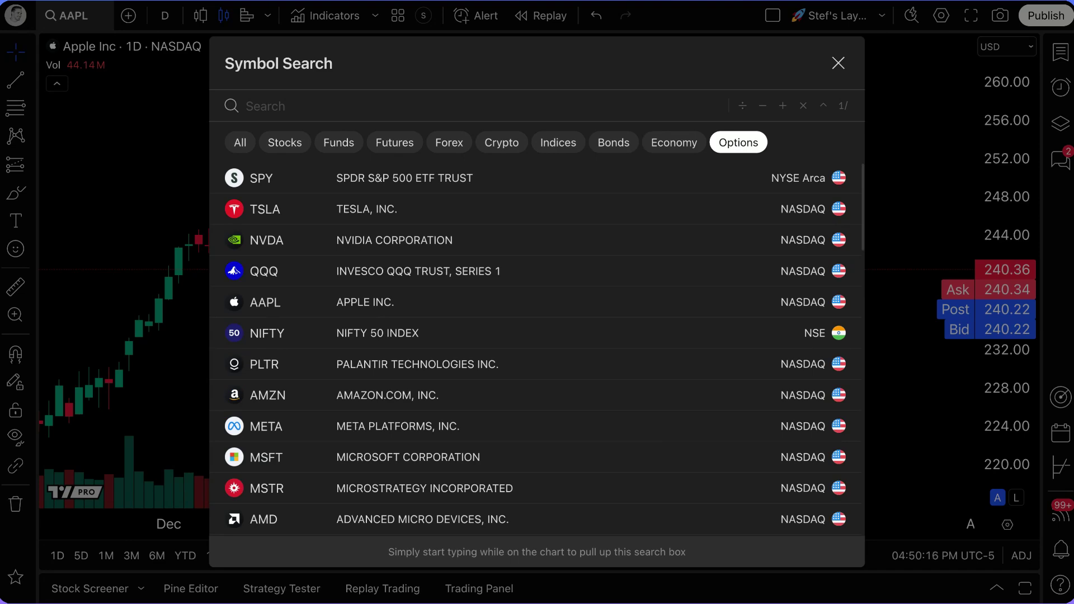
- Step back through the category filters, settle on Futures and remove the USA country restriction
{"action": "left_click", "coordinate": [674, 144]}
{"action": "left_click", "coordinate": [614, 146]}
{"action": "left_click", "coordinate": [551, 146]}
{"action": "left_click", "coordinate": [502, 144]}
{"action": "left_click", "coordinate": [449, 146]}
{"action": "left_click", "coordinate": [400, 146]}
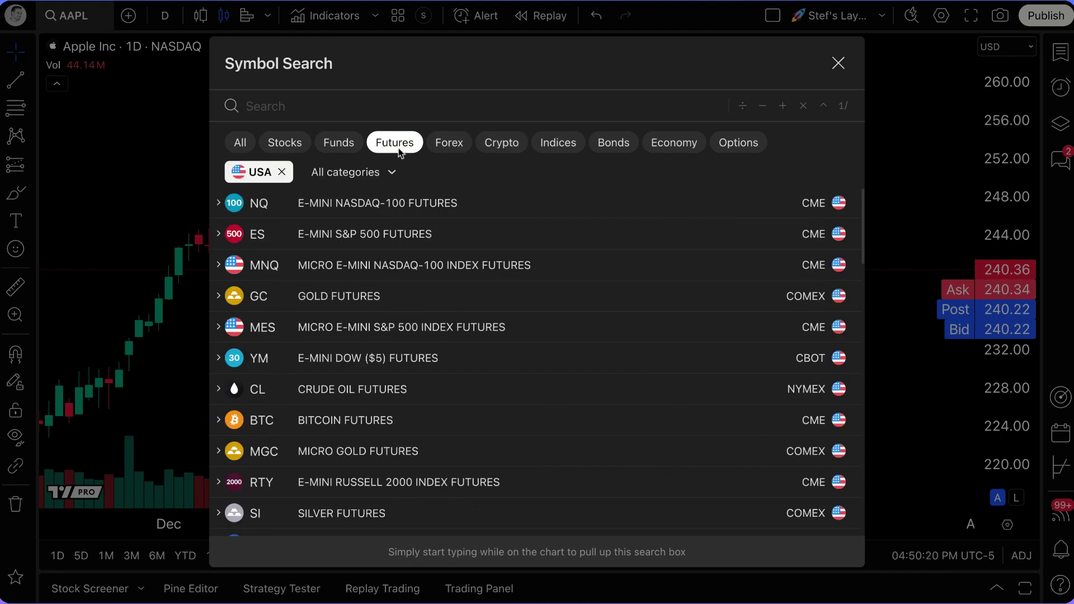
{"action": "left_click", "coordinate": [351, 145]}
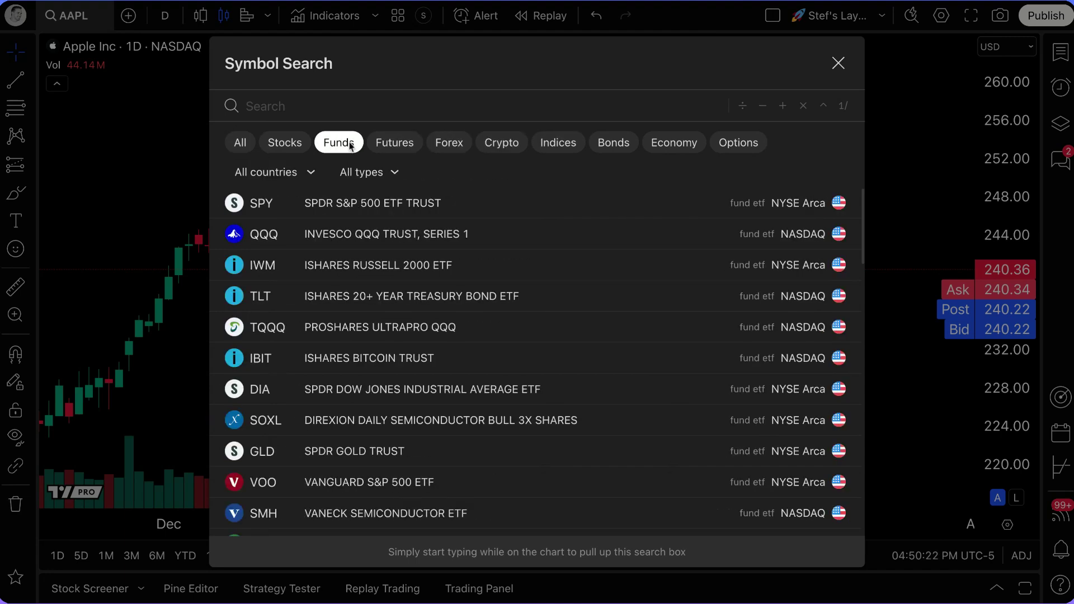
{"action": "left_click", "coordinate": [386, 145]}
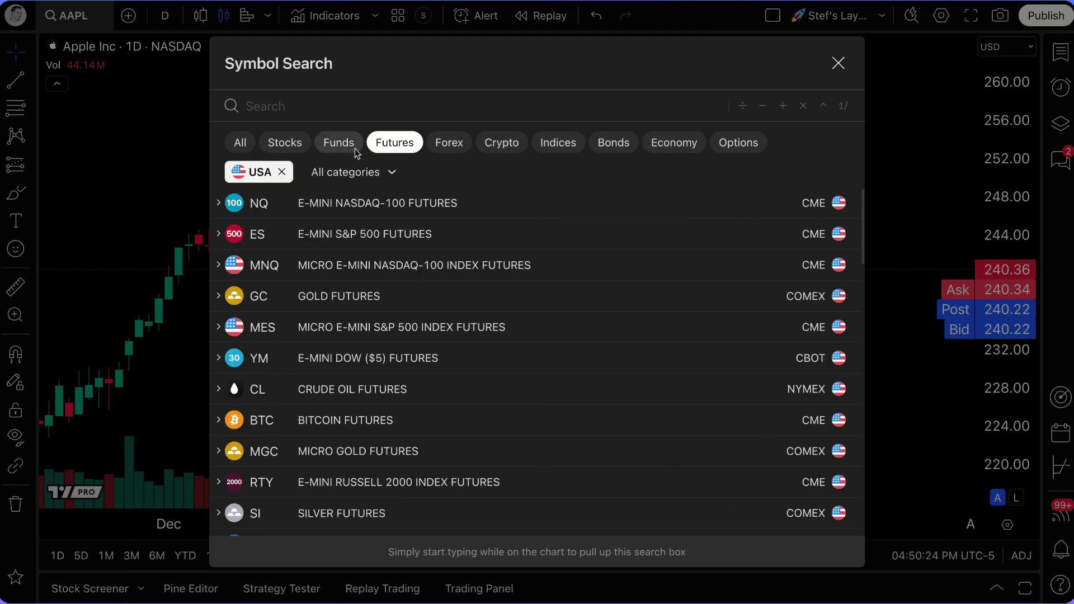
{"action": "left_click", "coordinate": [281, 174]}
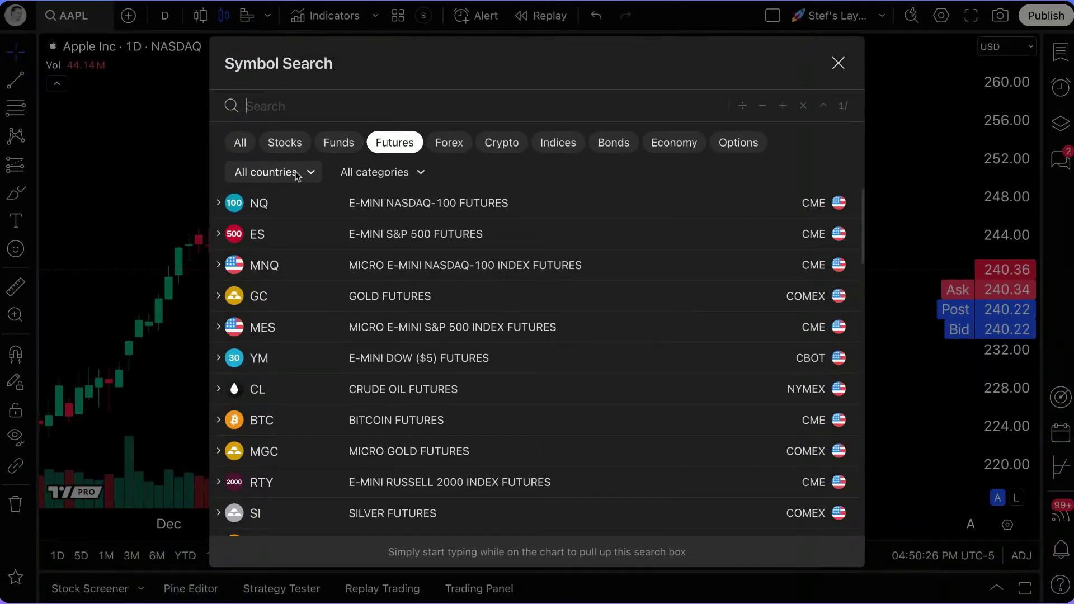
- Browse the countries and sources lists, then reset the search to the All symbol types tab
{"action": "left_click", "coordinate": [298, 174]}
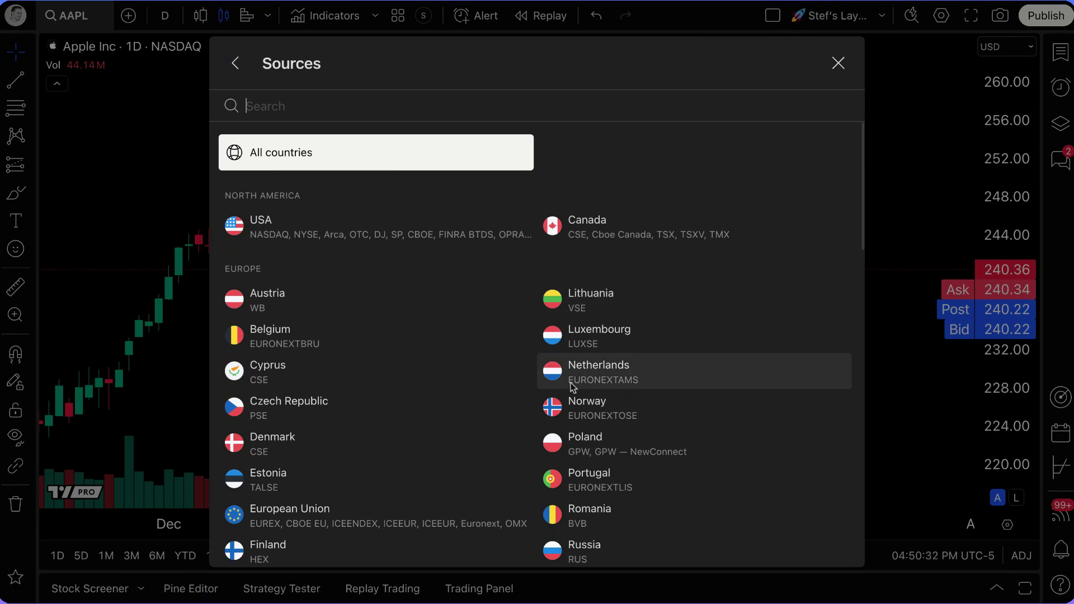
{"action": "scroll", "coordinate": [572, 375], "scroll_direction": "down", "scroll_amount": 6}
{"action": "scroll", "coordinate": [571, 378], "scroll_direction": "down", "scroll_amount": 9}
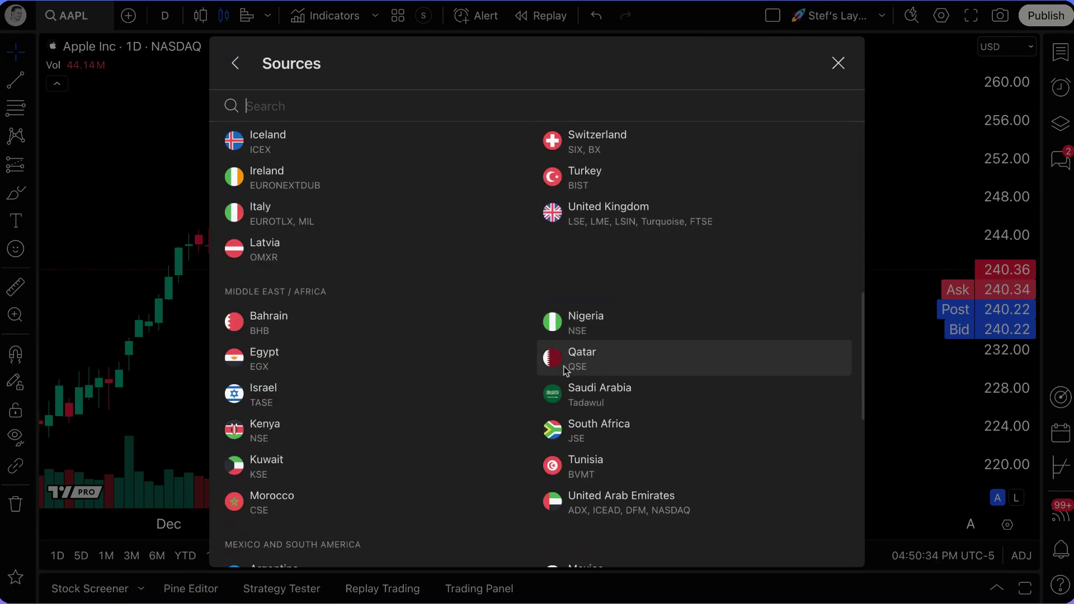
{"action": "scroll", "coordinate": [562, 365], "scroll_direction": "down", "scroll_amount": 3}
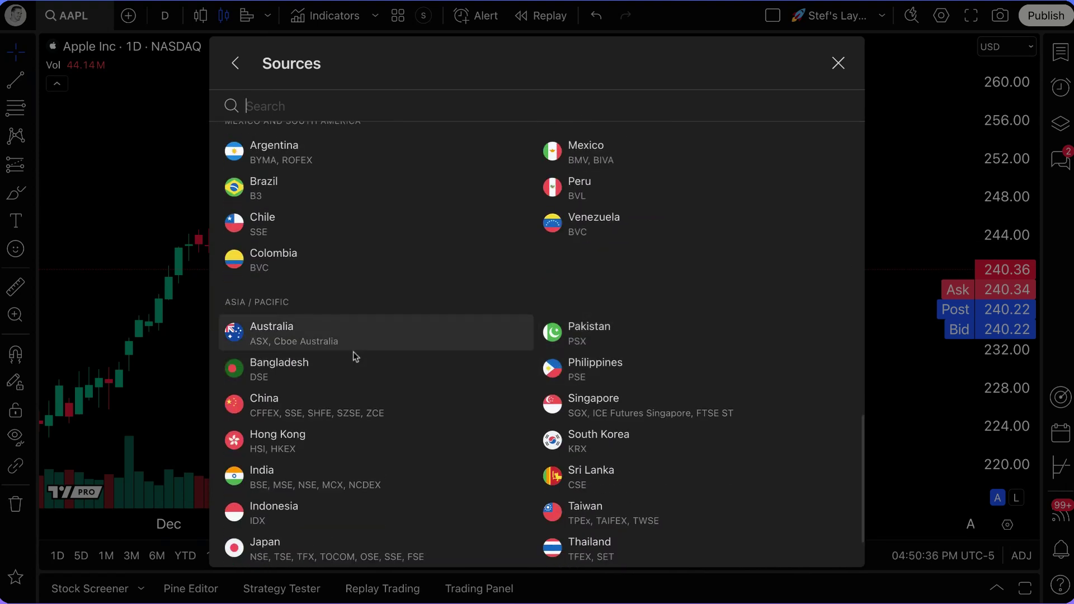
{"action": "scroll", "coordinate": [341, 351], "scroll_direction": "down", "scroll_amount": 2}
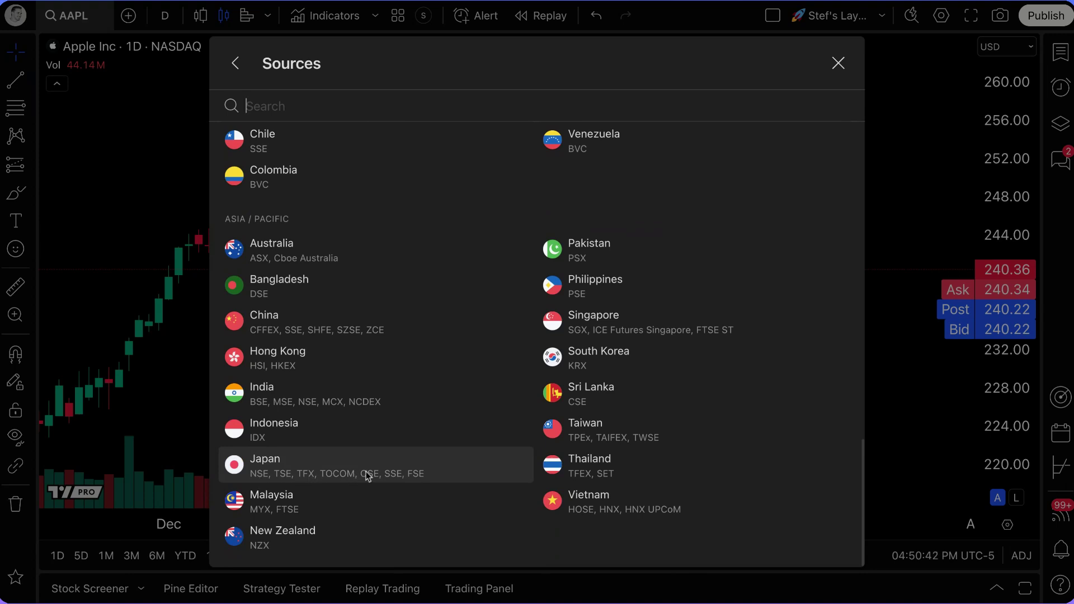
{"action": "scroll", "coordinate": [364, 448], "scroll_direction": "up", "scroll_amount": 5}
{"action": "left_click", "coordinate": [236, 65]}
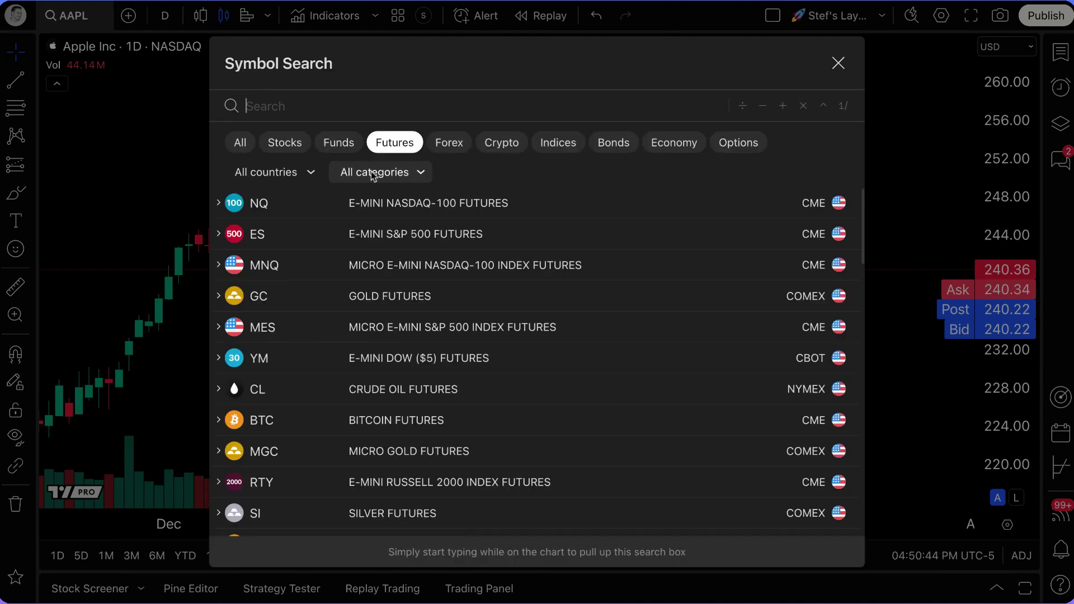
{"action": "left_click", "coordinate": [375, 173]}
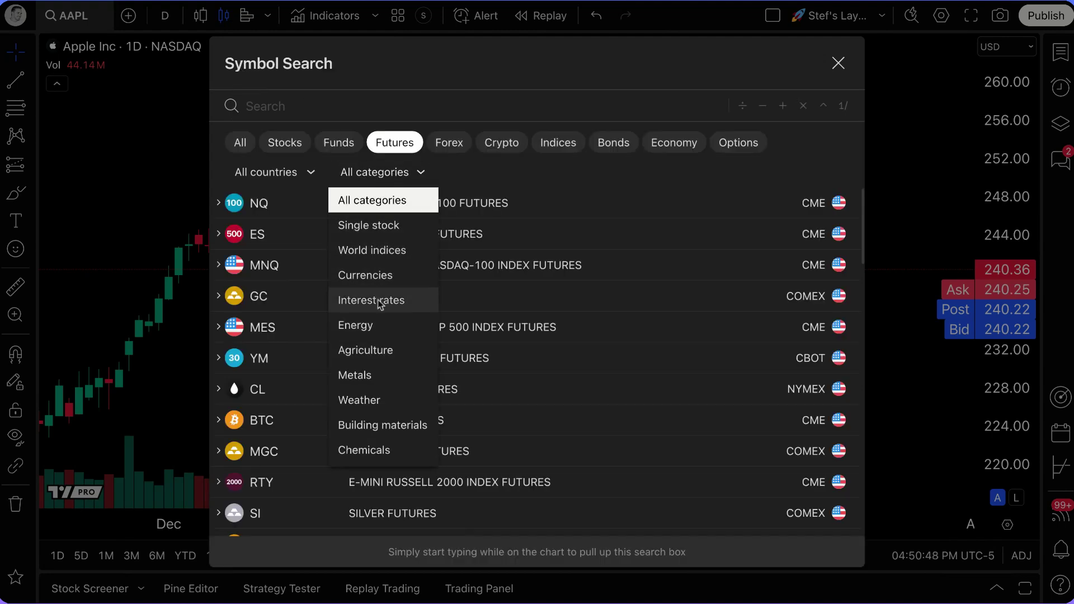
{"action": "left_click", "coordinate": [240, 142]}
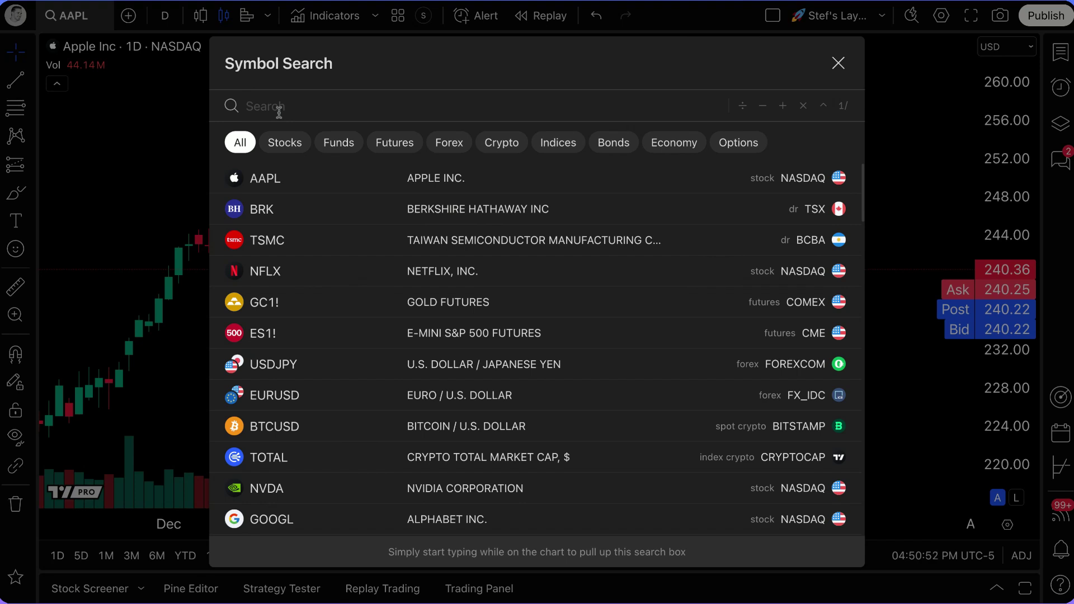
- Load Netflix's NASDAQ chart by searching NFLX, then scroll through February's candles
{"action": "type", "text": "NFLX"}
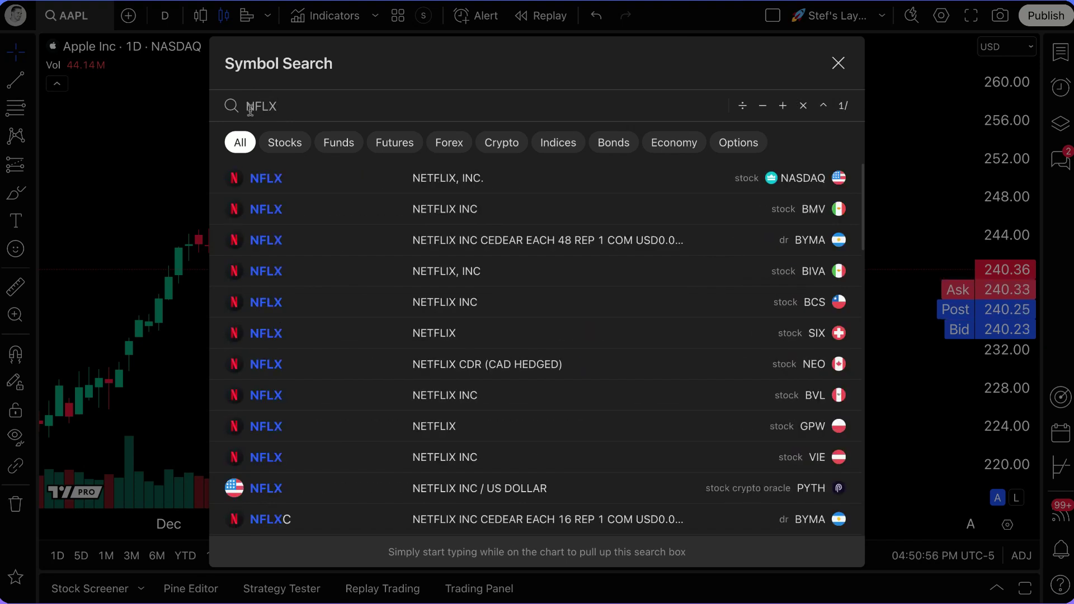
{"action": "left_click", "coordinate": [354, 173]}
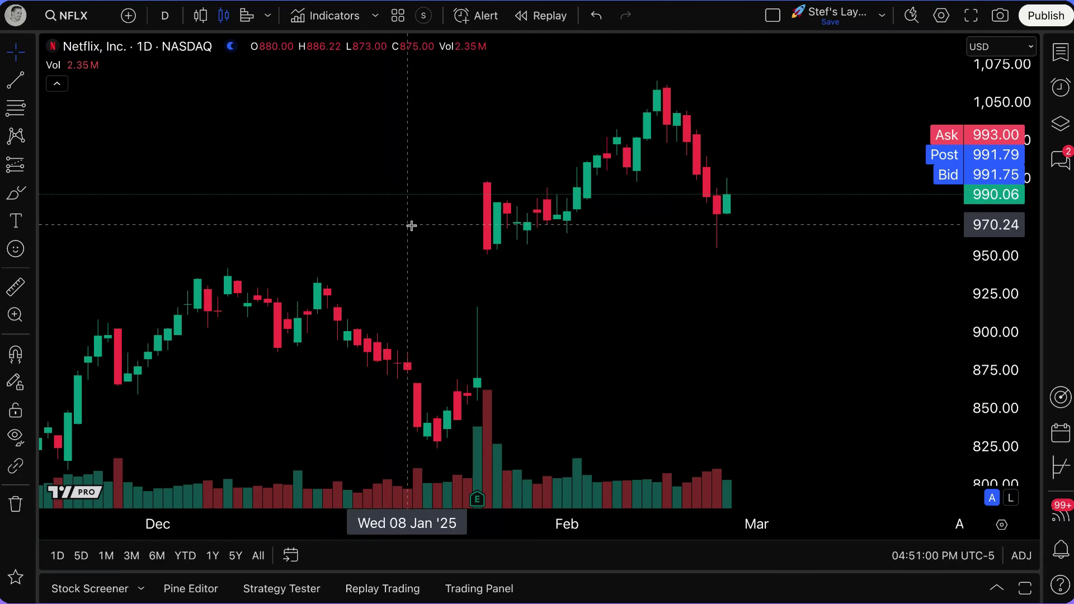
{"action": "scroll", "coordinate": [412, 225], "scroll_direction": "right", "scroll_amount": 5}
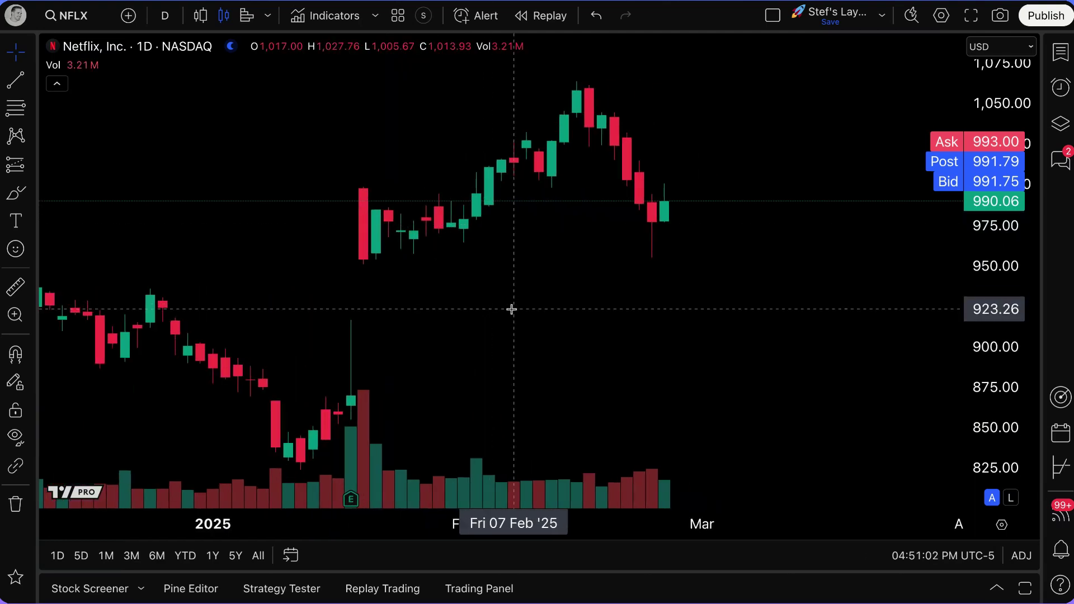
{"action": "scroll", "coordinate": [536, 309], "scroll_direction": "right", "scroll_amount": 4}
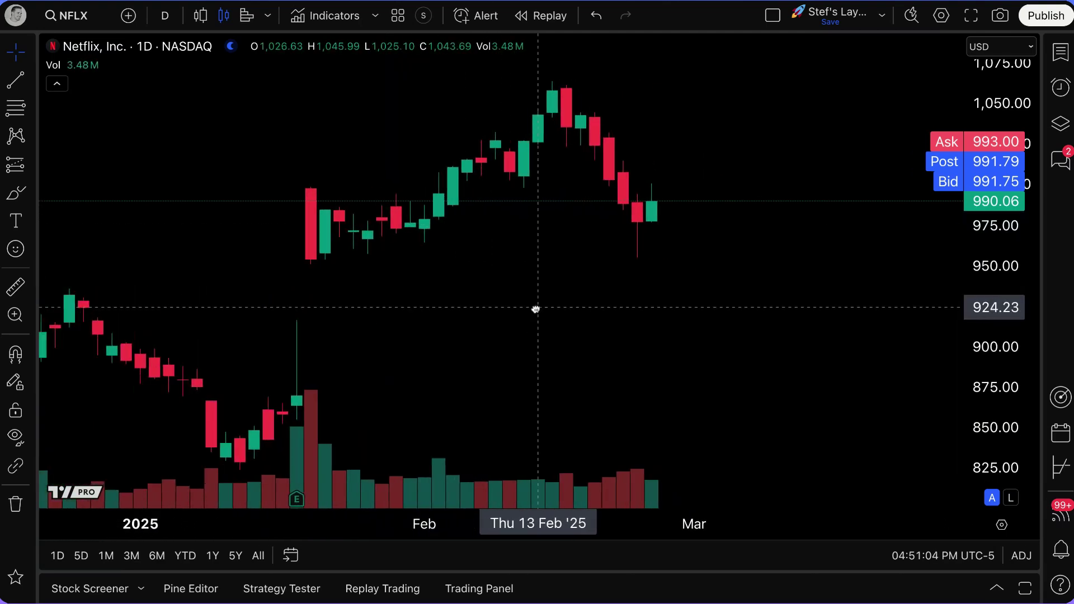
{"action": "scroll", "coordinate": [513, 274], "scroll_direction": "left", "scroll_amount": 1}
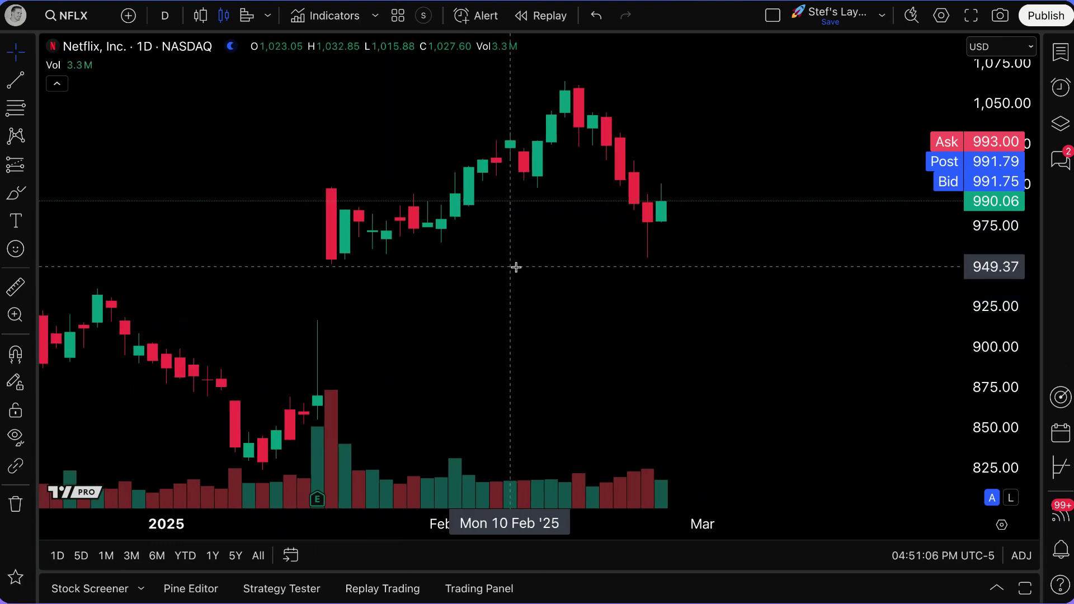
{"action": "scroll", "coordinate": [516, 268], "scroll_direction": "left", "scroll_amount": 1}
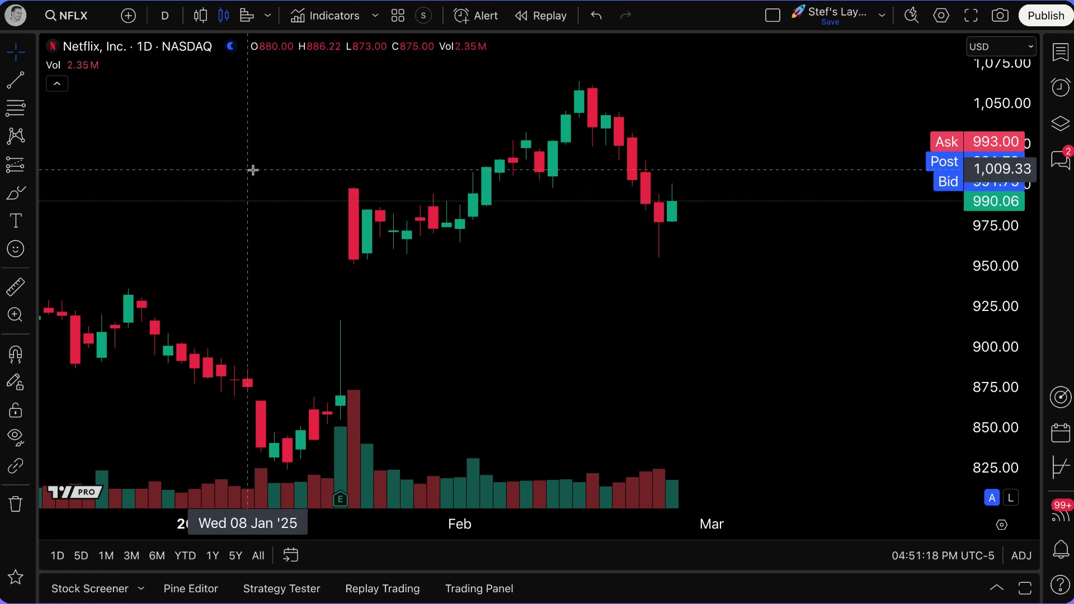
- Set the chart interval to 1 week, after briefly selecting 1 minute
{"action": "left_click", "coordinate": [166, 19]}
{"action": "scroll", "coordinate": [204, 49], "scroll_direction": "down", "scroll_amount": 3}
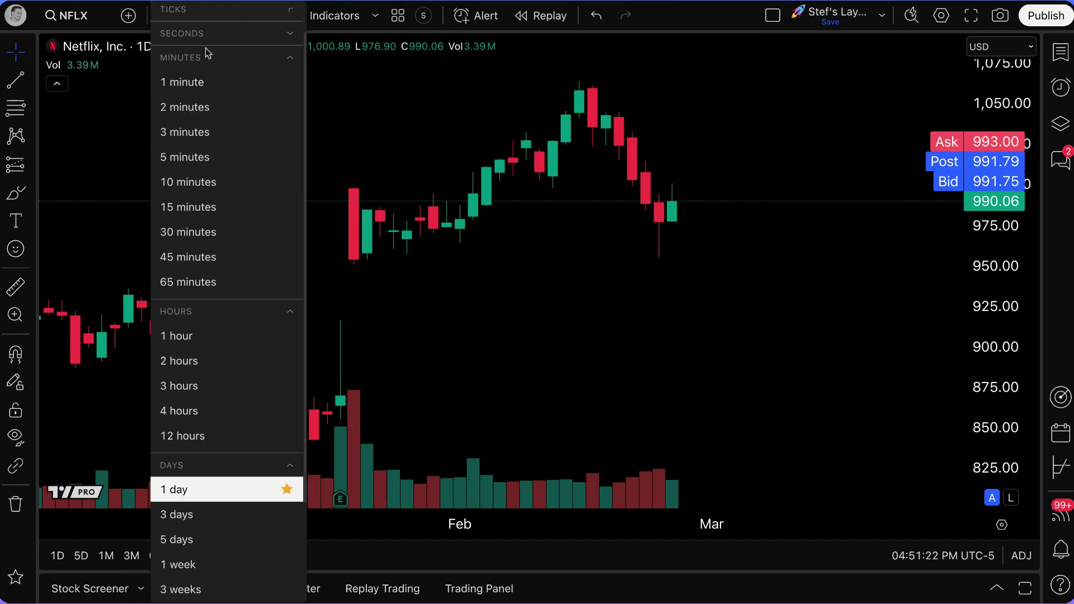
{"action": "left_click", "coordinate": [207, 88]}
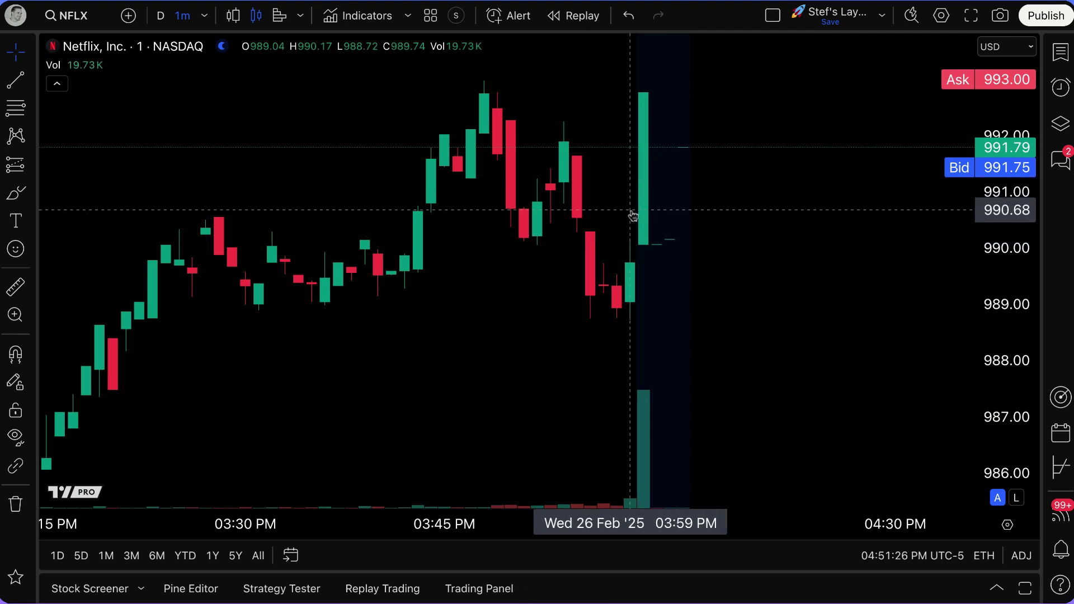
{"action": "left_click", "coordinate": [194, 14]}
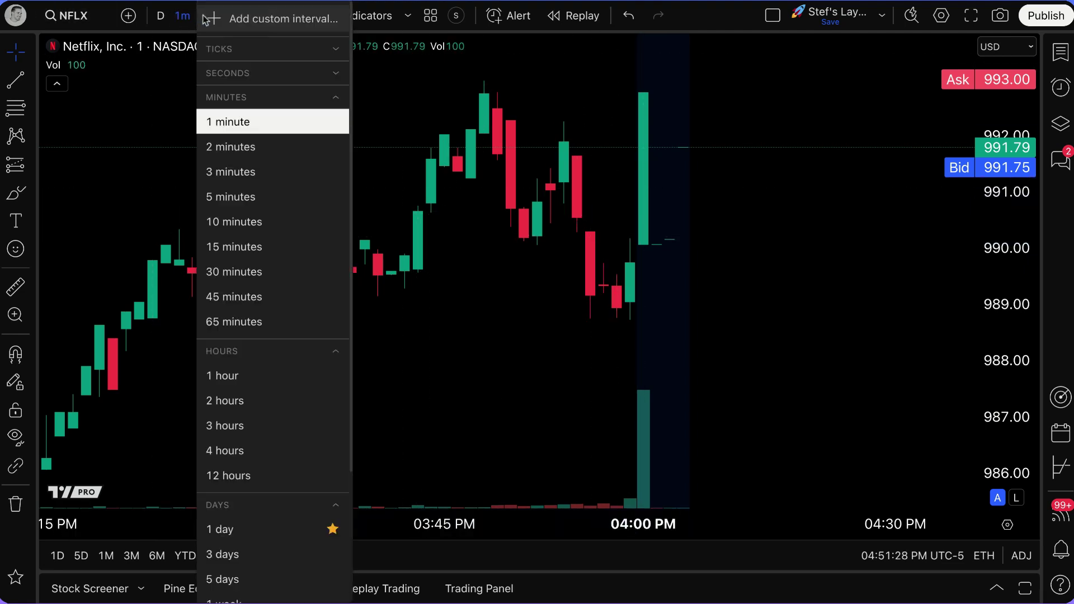
{"action": "scroll", "coordinate": [265, 297], "scroll_direction": "down", "scroll_amount": 3}
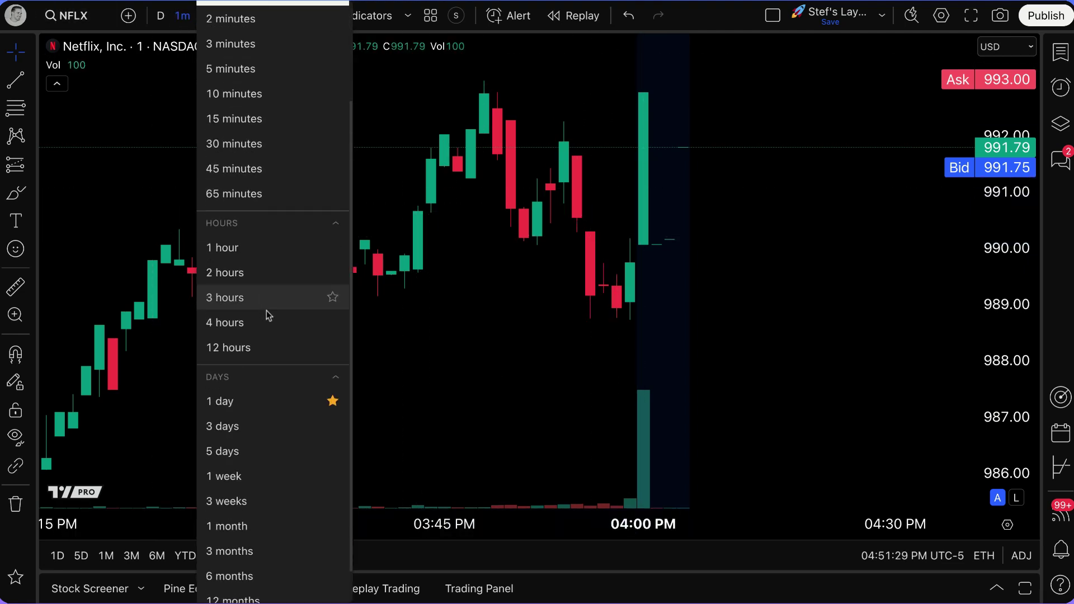
{"action": "left_click", "coordinate": [250, 477]}
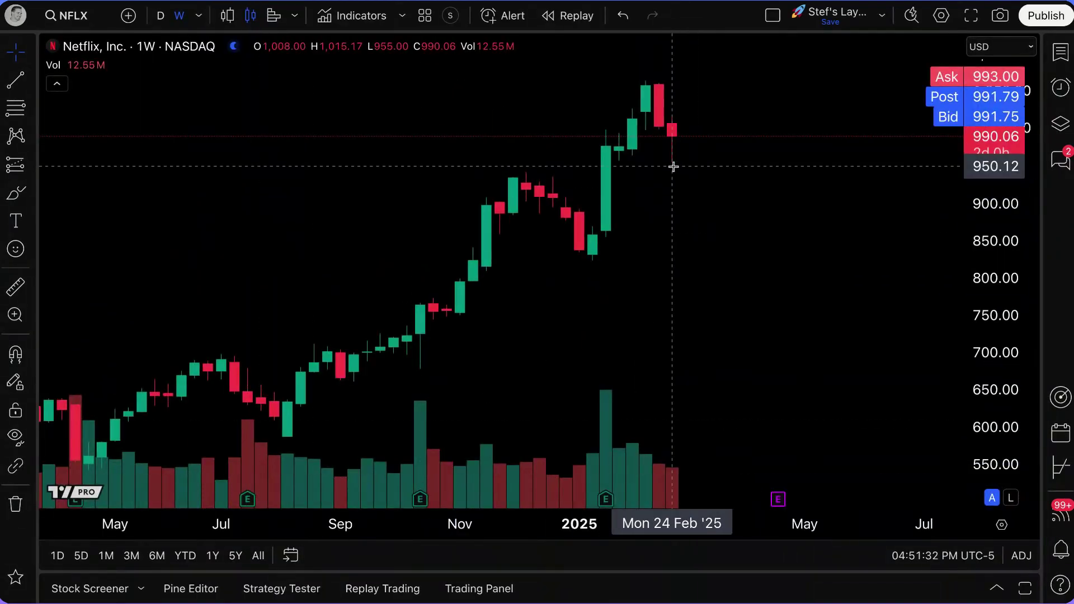
- Zoom and pan the weekly chart to frame September 2023 through February 2025
{"action": "scroll", "coordinate": [599, 172], "scroll_direction": "down", "scroll_amount": 5}
{"action": "scroll", "coordinate": [598, 173], "scroll_direction": "down", "scroll_amount": 6}
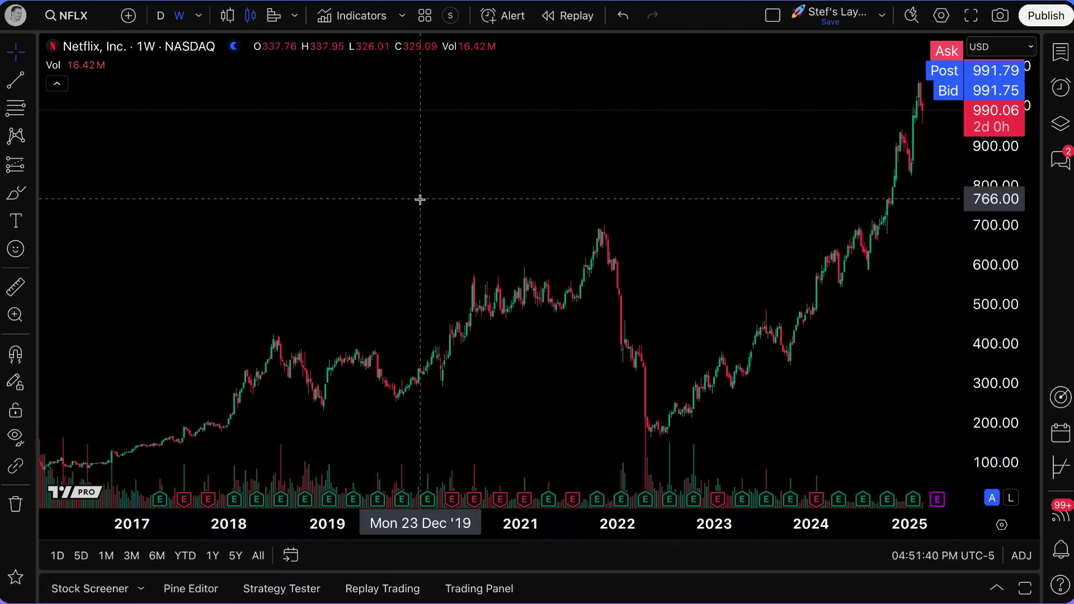
{"action": "left_click_drag", "start_coordinate": [664, 153], "coordinate": [618, 170]}
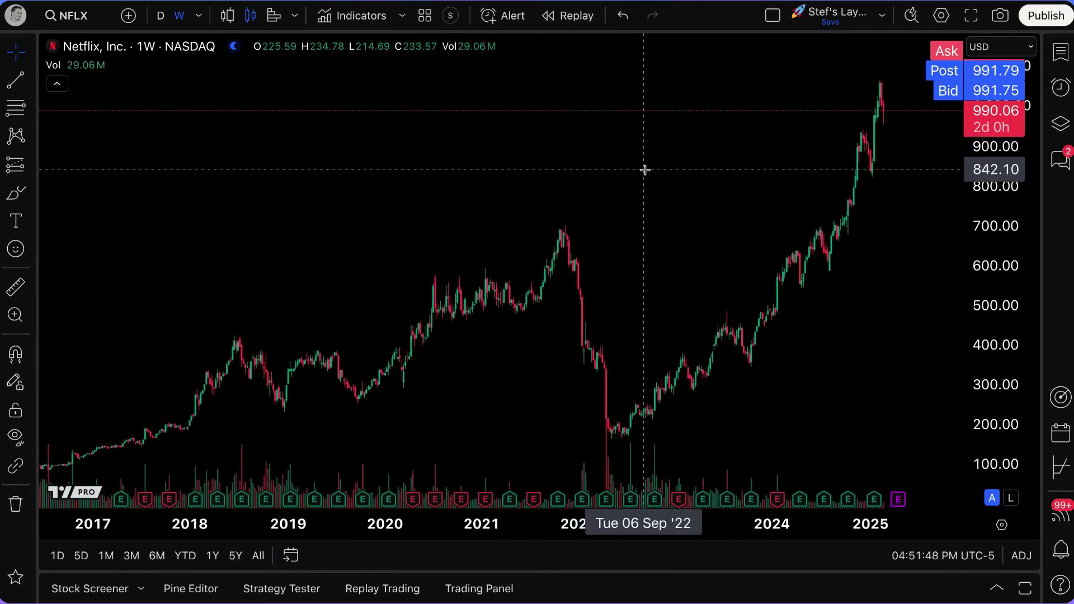
{"action": "scroll", "coordinate": [698, 177], "scroll_direction": "up", "scroll_amount": 5}
{"action": "scroll", "coordinate": [700, 179], "scroll_direction": "up", "scroll_amount": 4}
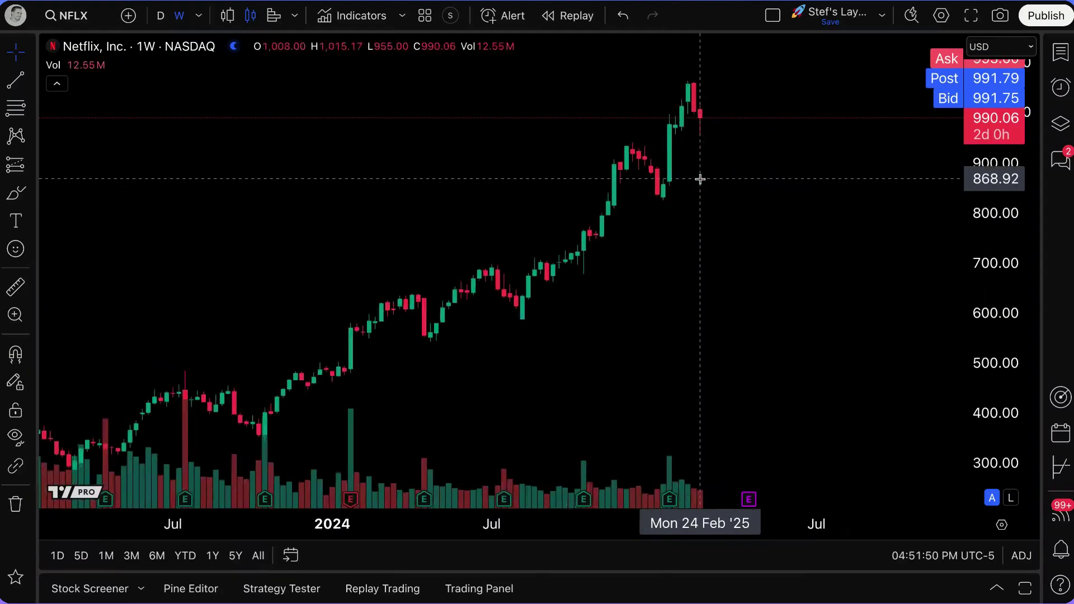
{"action": "scroll", "coordinate": [702, 179], "scroll_direction": "down", "scroll_amount": 6}
{"action": "scroll", "coordinate": [696, 179], "scroll_direction": "down", "scroll_amount": 2}
{"action": "scroll", "coordinate": [700, 179], "scroll_direction": "up", "scroll_amount": 5}
{"action": "scroll", "coordinate": [533, 175], "scroll_direction": "left", "scroll_amount": 5}
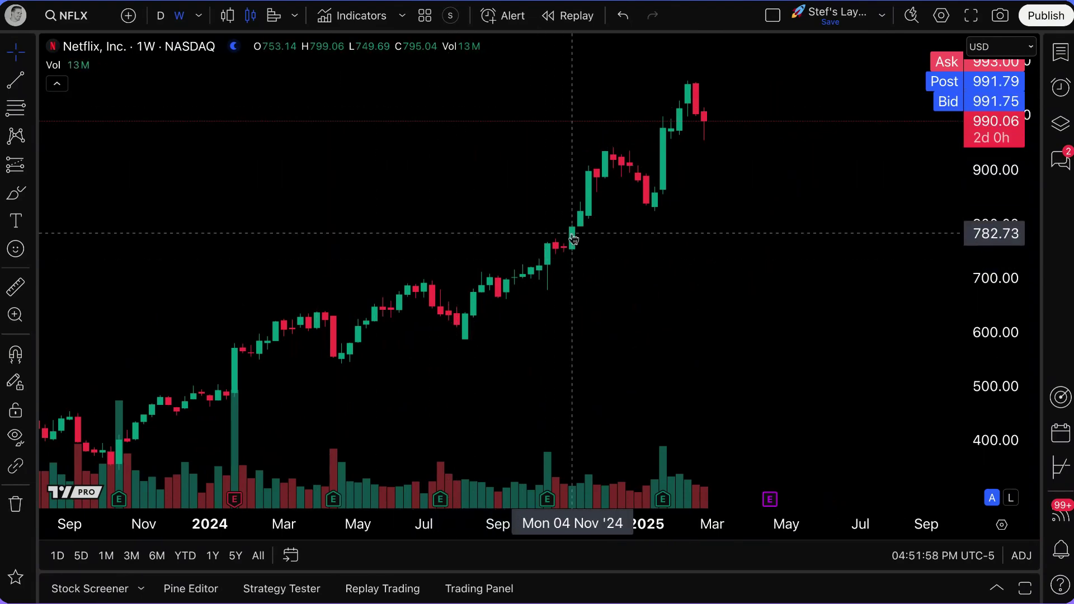
- Try the Line, Area and HLC area chart styles on the weekly NFLX chart
{"action": "left_click", "coordinate": [295, 17]}
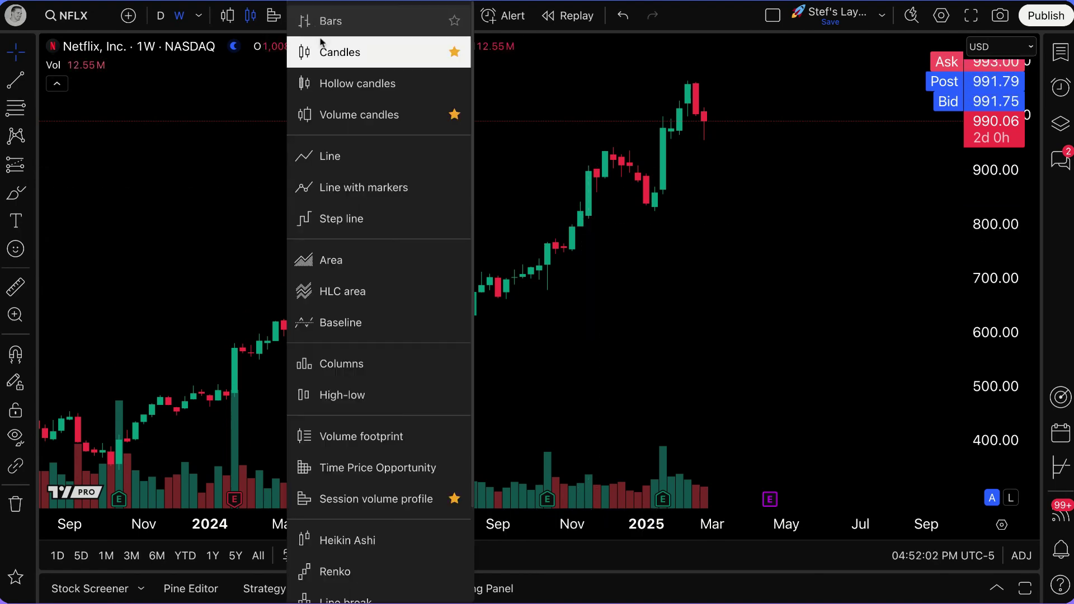
{"action": "left_click", "coordinate": [331, 157]}
{"action": "left_click", "coordinate": [318, 16]}
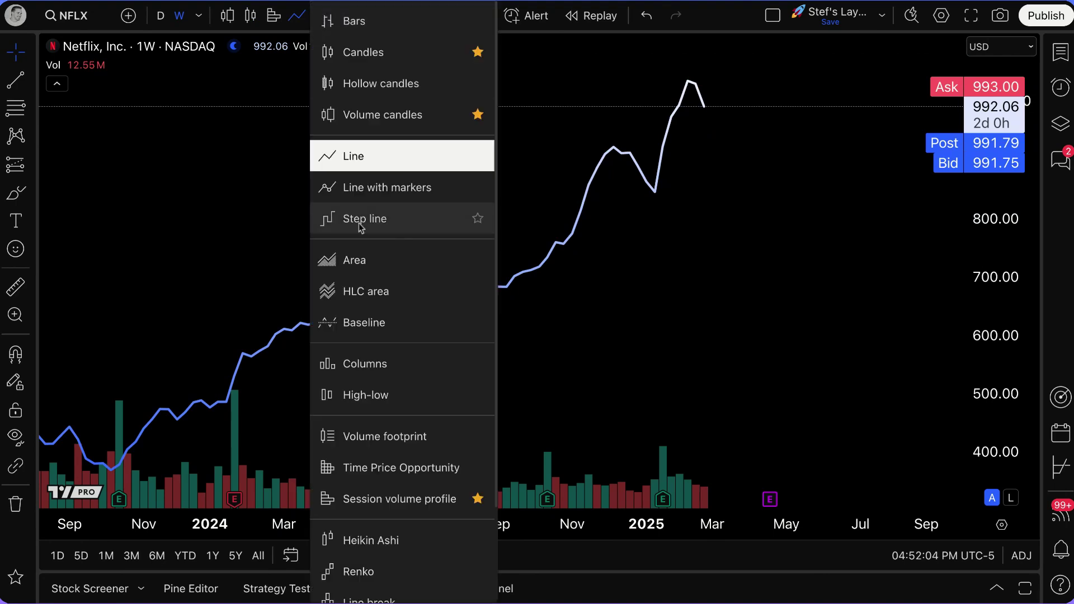
{"action": "left_click", "coordinate": [361, 260]}
{"action": "left_click", "coordinate": [318, 15]}
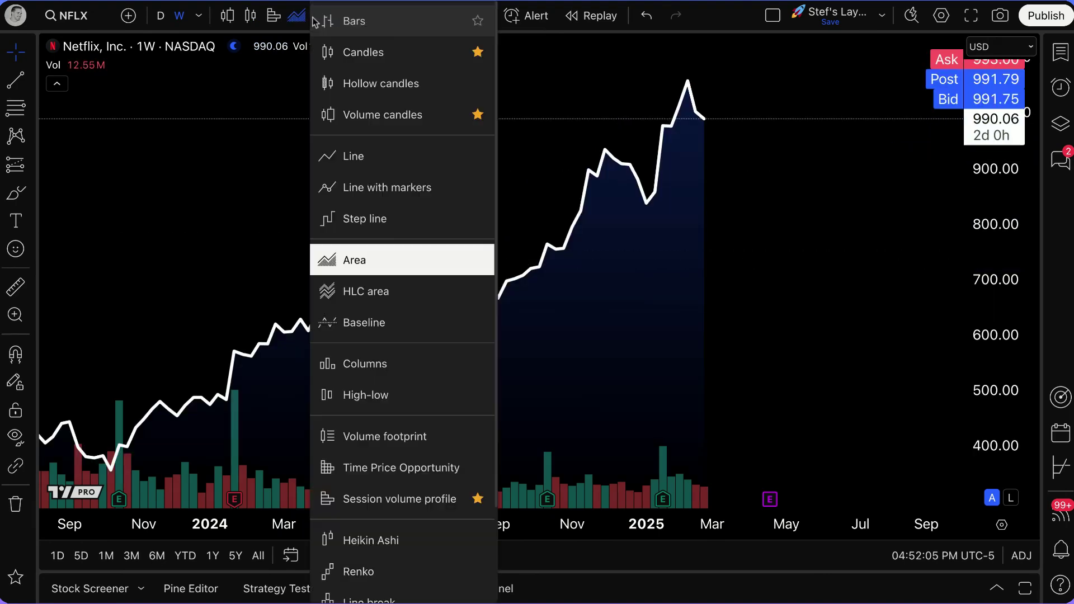
{"action": "left_click", "coordinate": [390, 294]}
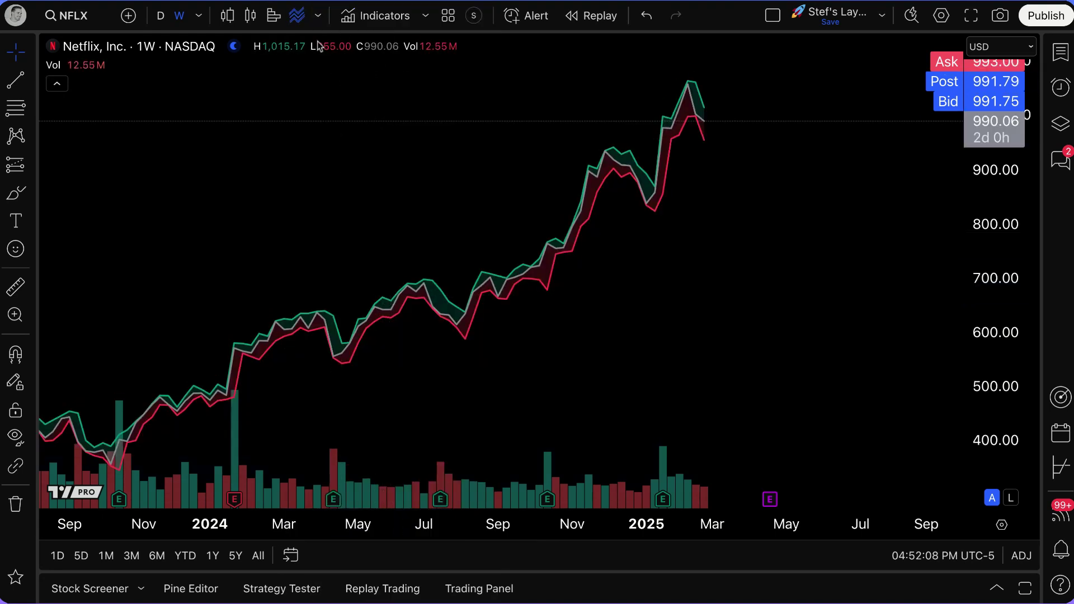
- Switch the chart style back to a plain Line
{"action": "left_click", "coordinate": [318, 16]}
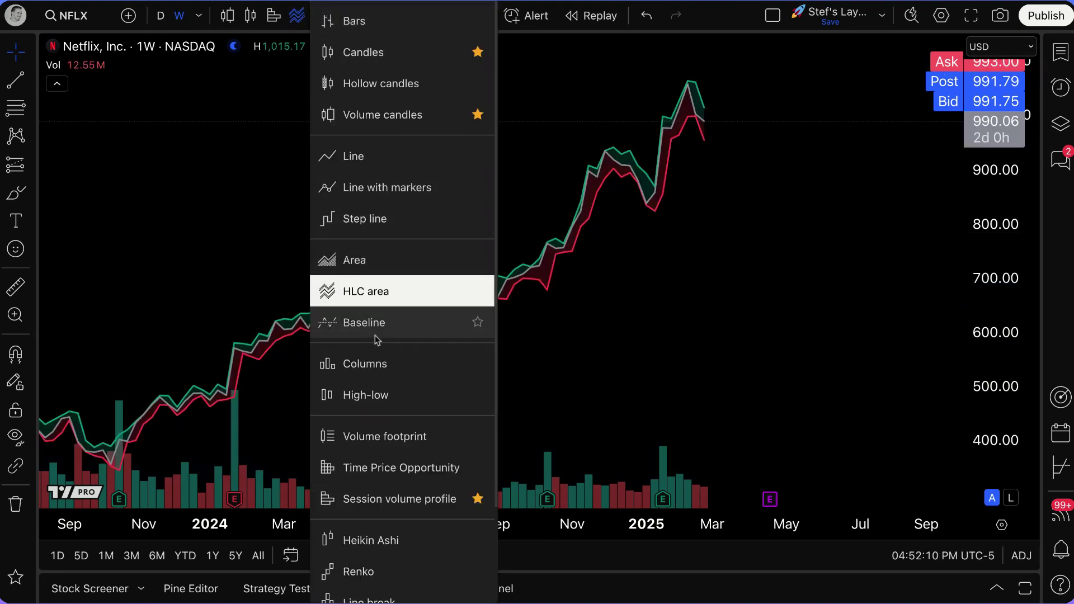
{"action": "scroll", "coordinate": [385, 350], "scroll_direction": "down", "scroll_amount": 2}
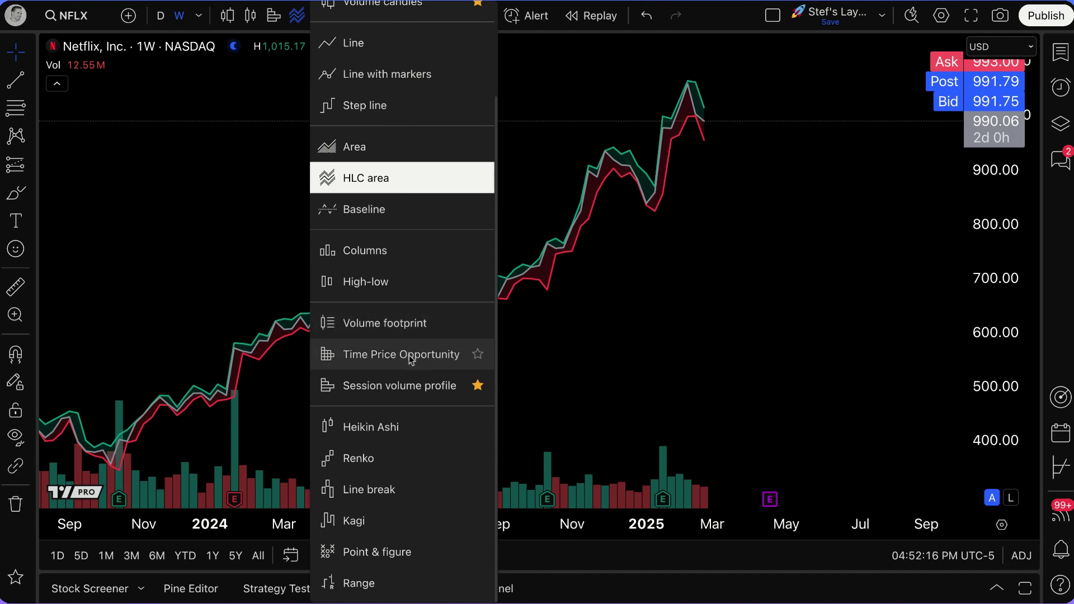
{"action": "scroll", "coordinate": [378, 211], "scroll_direction": "up", "scroll_amount": 2}
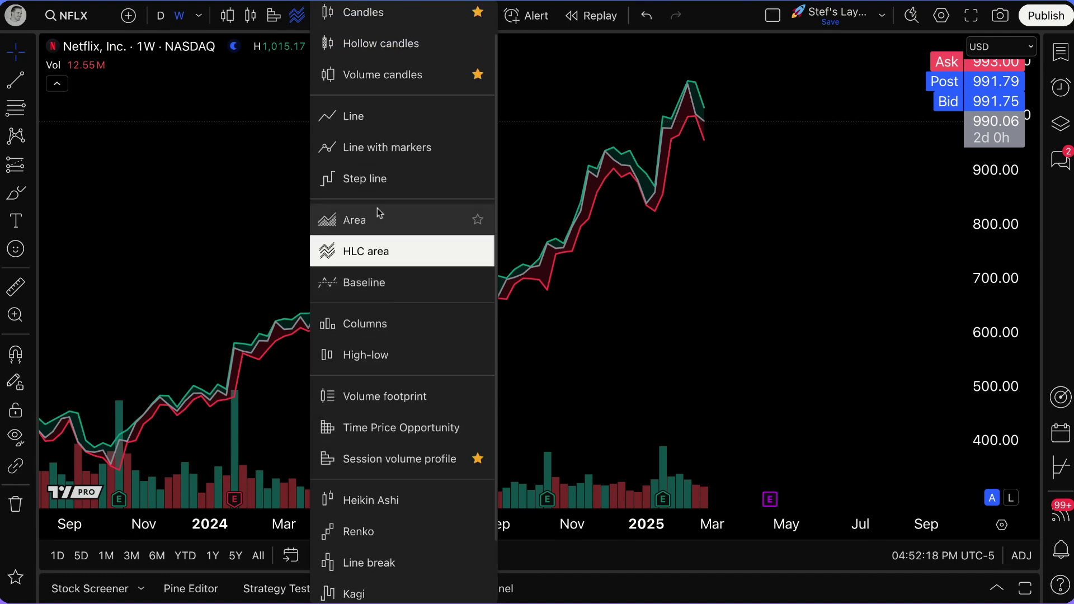
{"action": "left_click", "coordinate": [390, 123]}
{"action": "scroll", "coordinate": [434, 298], "scroll_direction": "down", "scroll_amount": 1}
{"action": "scroll", "coordinate": [446, 367], "scroll_direction": "up", "scroll_amount": 3}
{"action": "scroll", "coordinate": [470, 178], "scroll_direction": "down", "scroll_amount": 2}
{"action": "scroll", "coordinate": [508, 196], "scroll_direction": "up", "scroll_amount": 1}
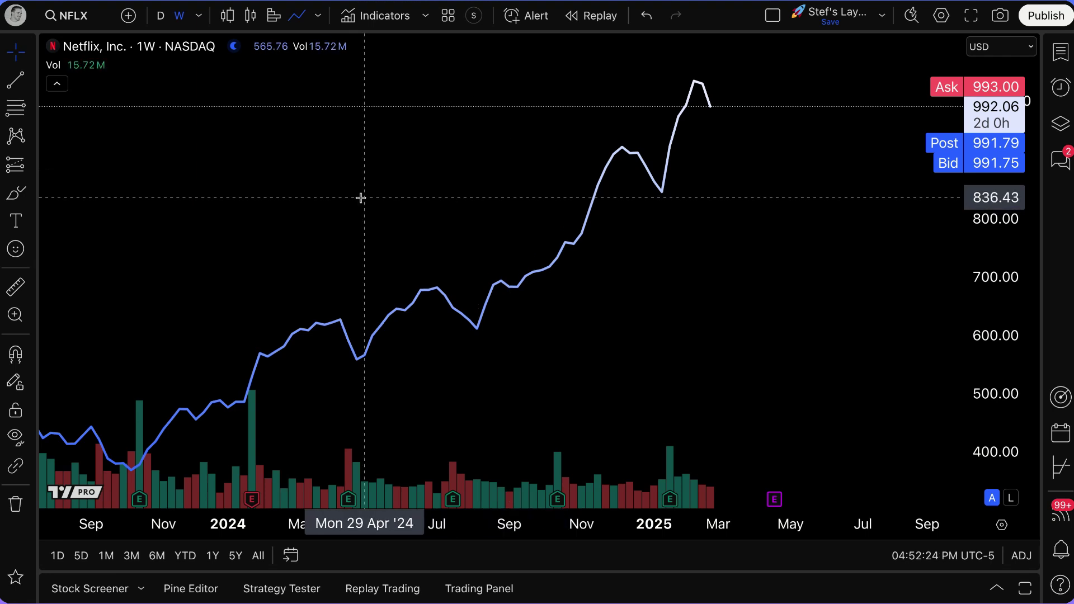
- Use the chart's context menu to add NFLX to the Day Trading List watchlist
{"action": "right_click", "coordinate": [342, 144]}
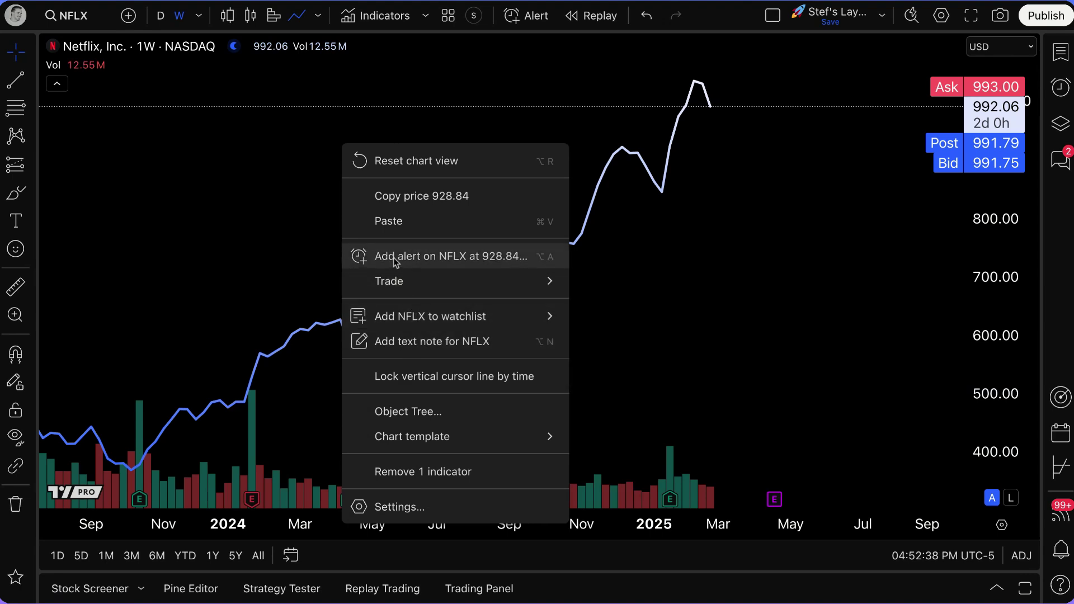
{"action": "mouse_move", "coordinate": [412, 281]}
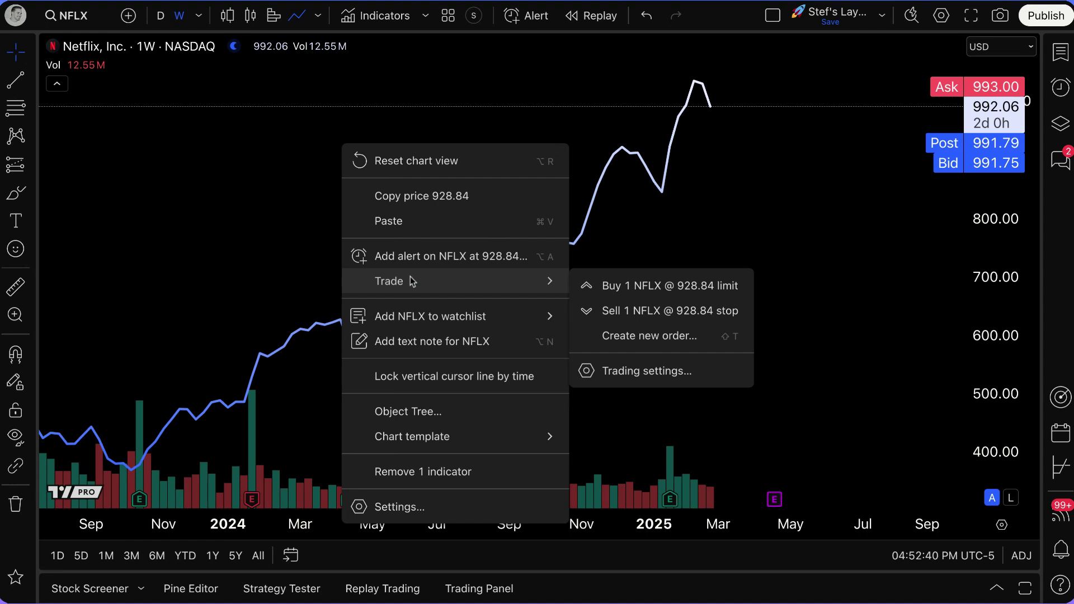
{"action": "mouse_move", "coordinate": [432, 317]}
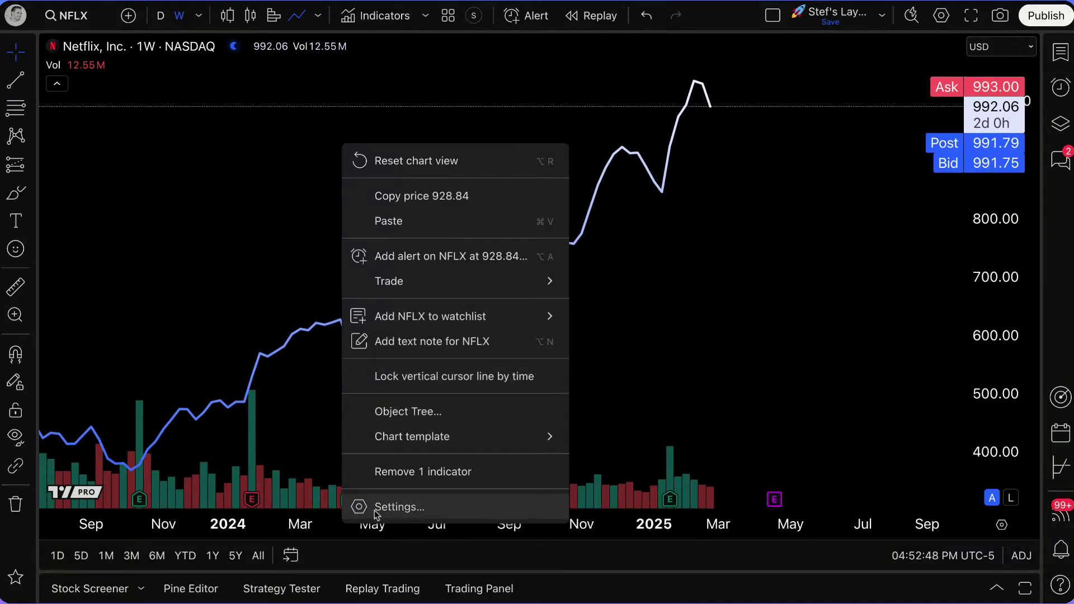
- Open chart Settings, move the dialog aside, and view each page through Events
{"action": "left_click", "coordinate": [399, 507]}
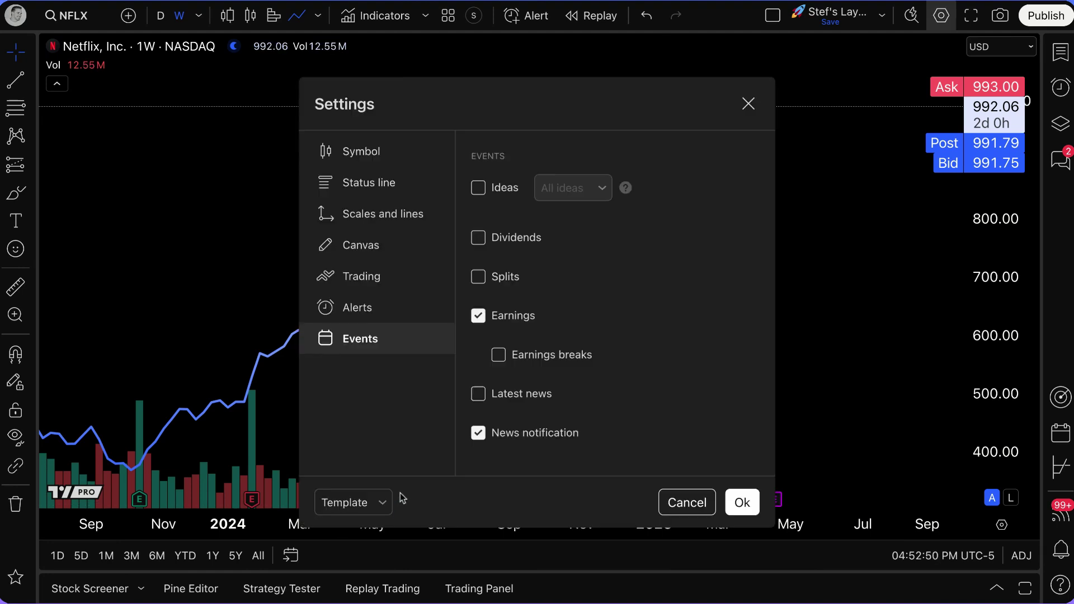
{"action": "left_click_drag", "start_coordinate": [562, 102], "coordinate": [324, 73]}
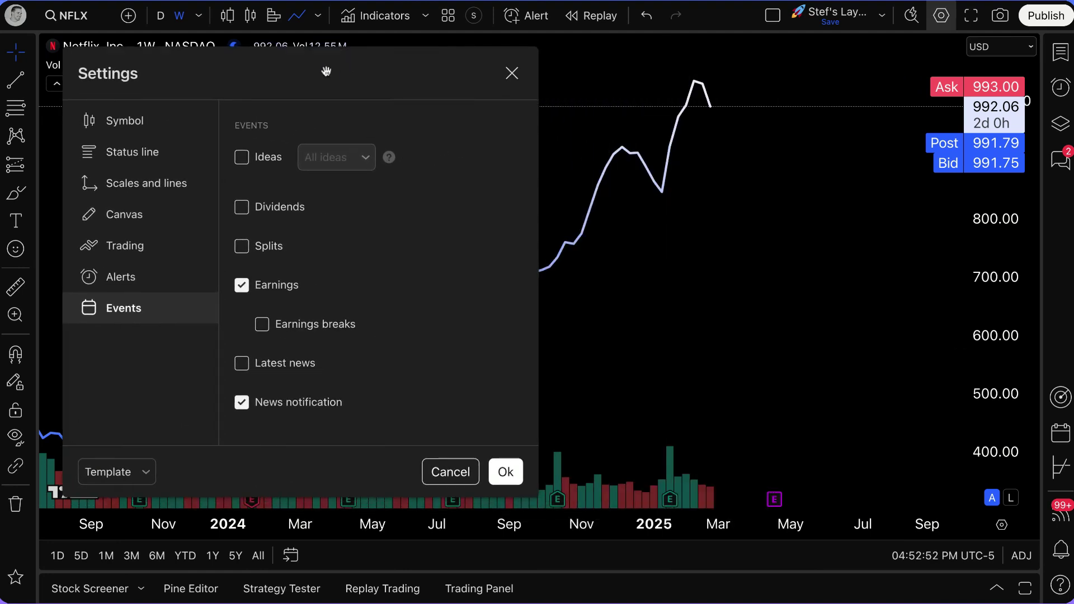
{"action": "left_click", "coordinate": [135, 121]}
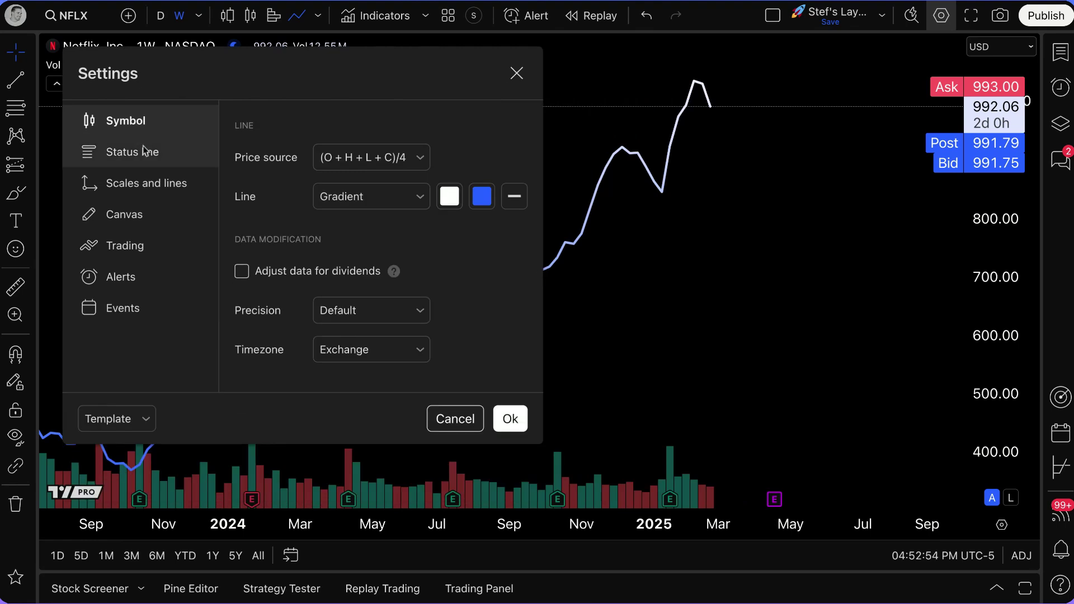
{"action": "left_click", "coordinate": [147, 150]}
{"action": "left_click", "coordinate": [150, 159]}
{"action": "left_click", "coordinate": [146, 183]}
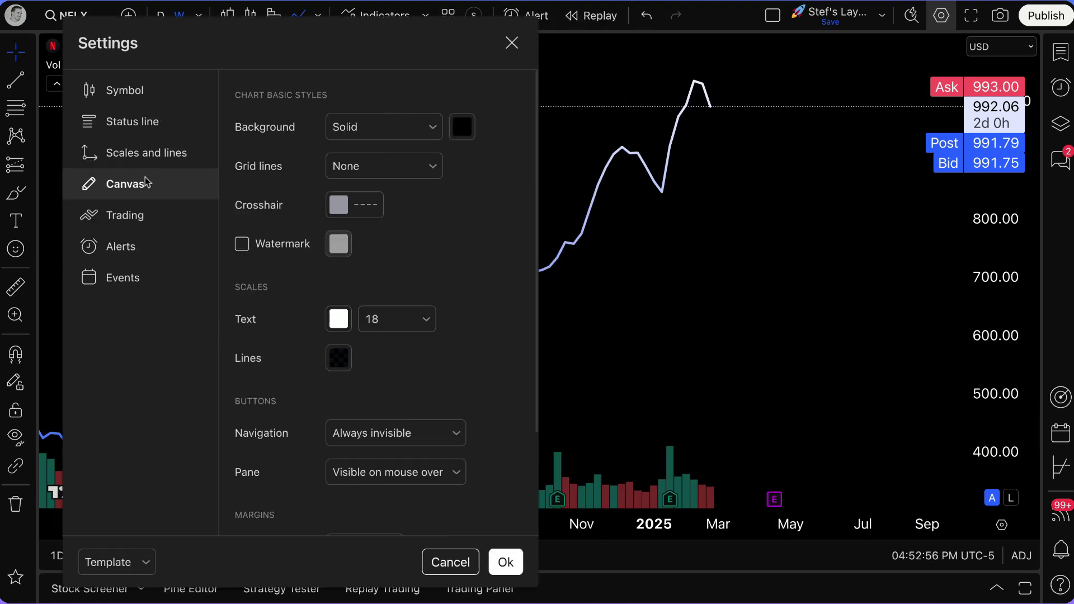
{"action": "left_click", "coordinate": [148, 215]}
{"action": "left_click", "coordinate": [139, 251]}
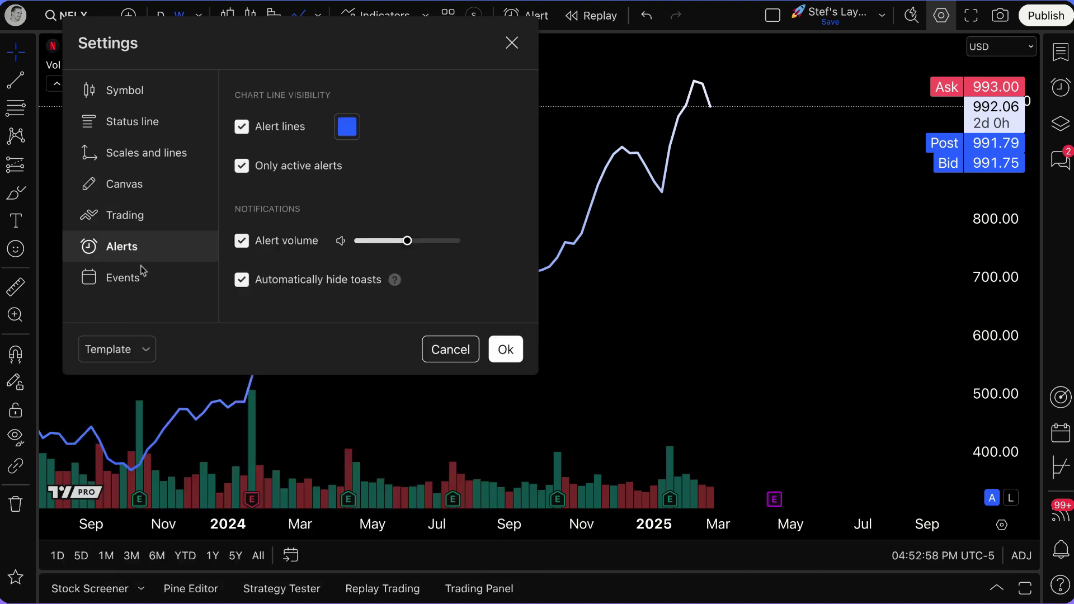
{"action": "left_click", "coordinate": [139, 279]}
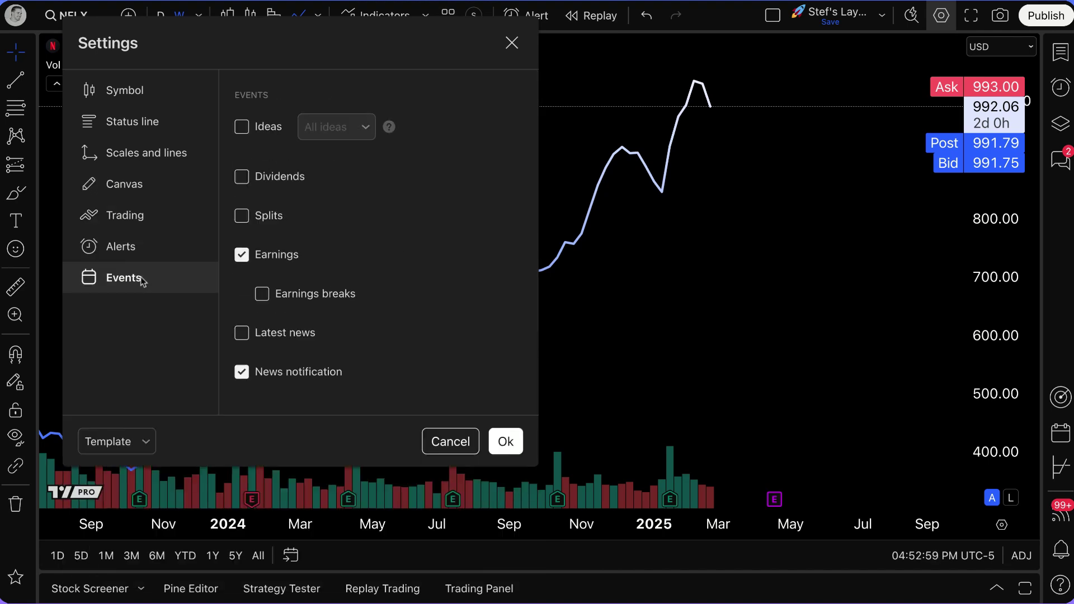
- Page back through the settings tabs to the Symbol line settings
{"action": "left_click", "coordinate": [137, 247]}
{"action": "left_click", "coordinate": [132, 218]}
{"action": "left_click", "coordinate": [132, 184]}
{"action": "left_click", "coordinate": [132, 161]}
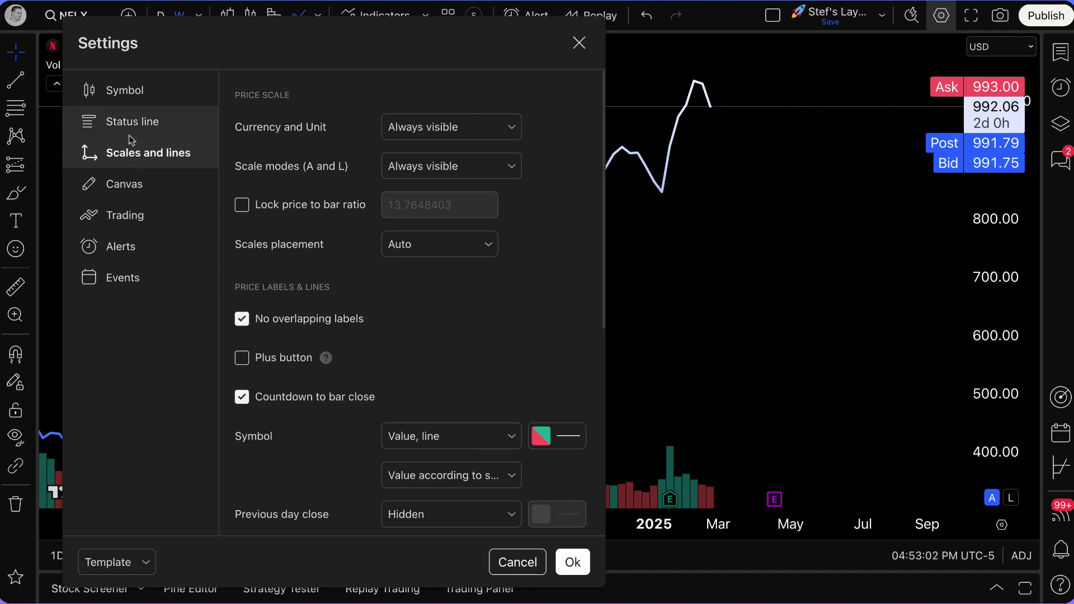
{"action": "left_click", "coordinate": [132, 124]}
{"action": "left_click", "coordinate": [133, 98]}
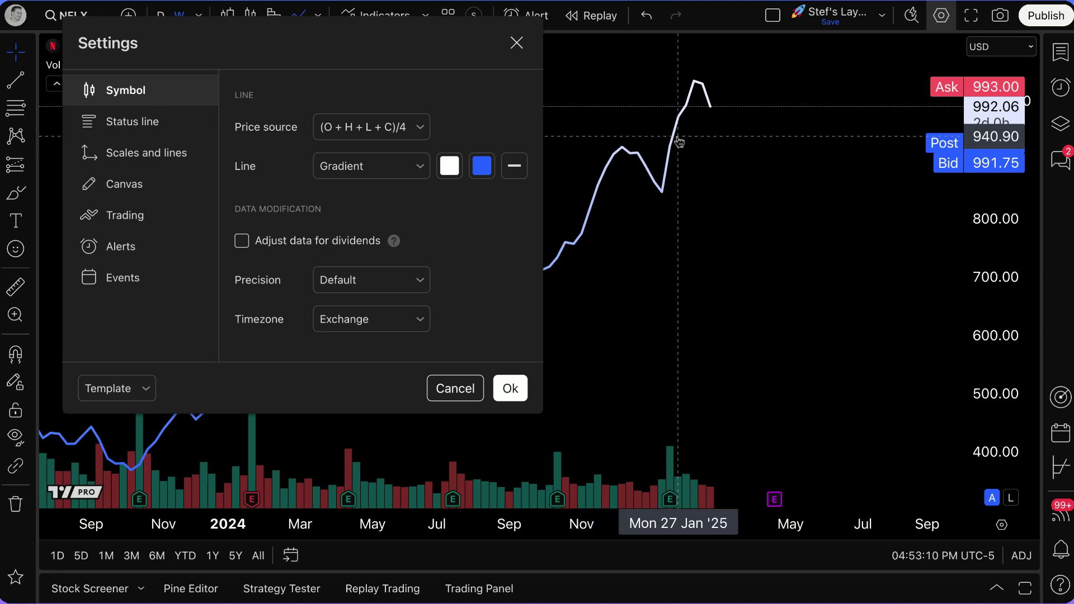
- Make the symbol's price line solid instead of gradient and colour it blue
{"action": "left_click", "coordinate": [354, 171]}
{"action": "left_click", "coordinate": [363, 193]}
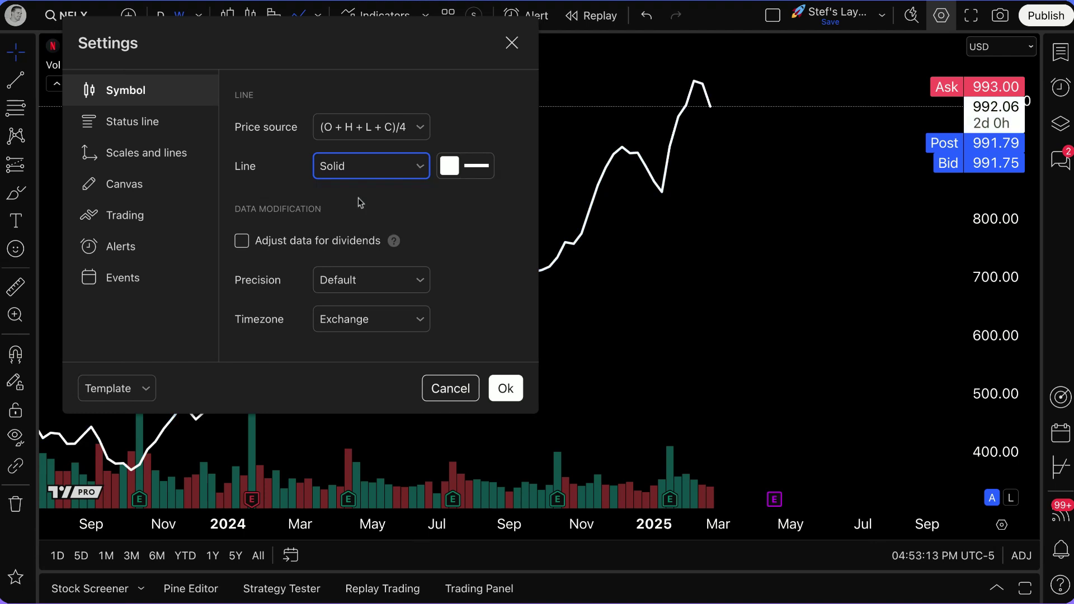
{"action": "left_click", "coordinate": [462, 171]}
{"action": "left_click", "coordinate": [558, 216]}
{"action": "left_click", "coordinate": [527, 162]}
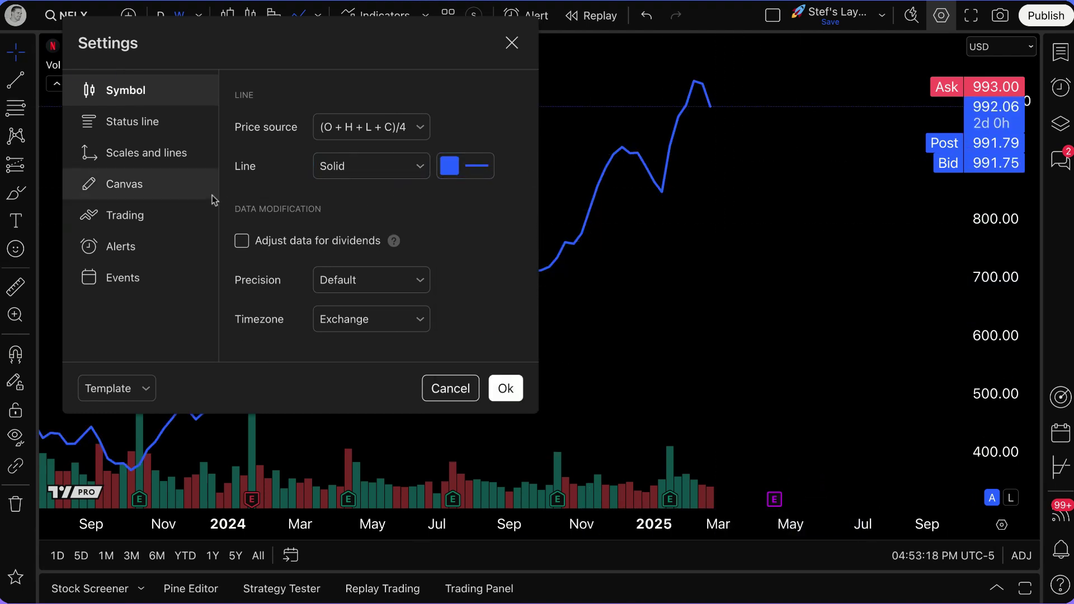
- Give the chart background a gradient fill, settling on a dark grey first colour
{"action": "left_click", "coordinate": [175, 192]}
{"action": "left_click", "coordinate": [423, 133]}
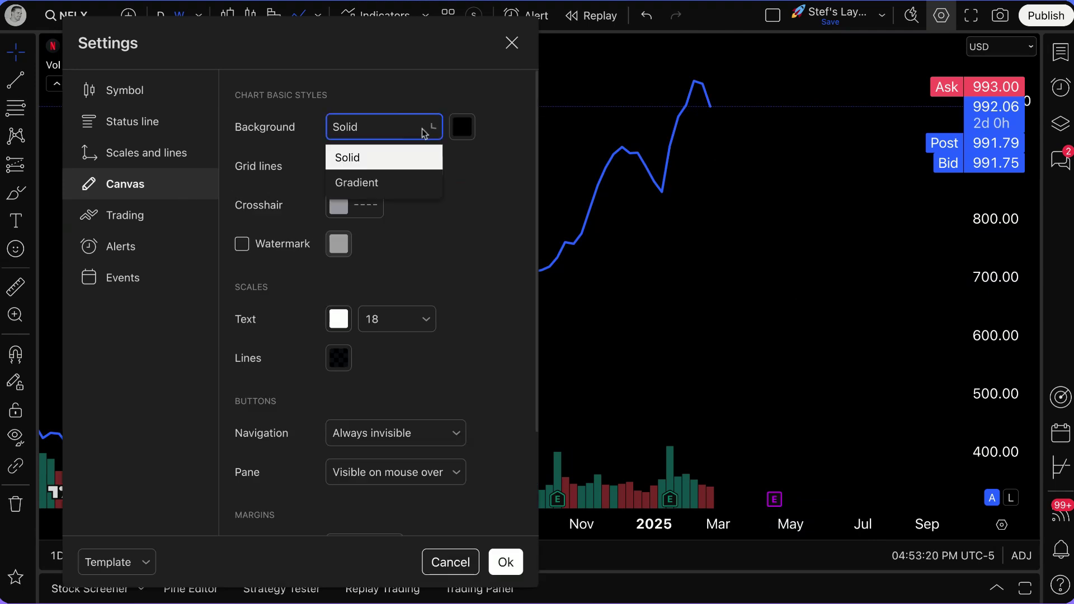
{"action": "left_click", "coordinate": [397, 178]}
{"action": "left_click", "coordinate": [462, 130]}
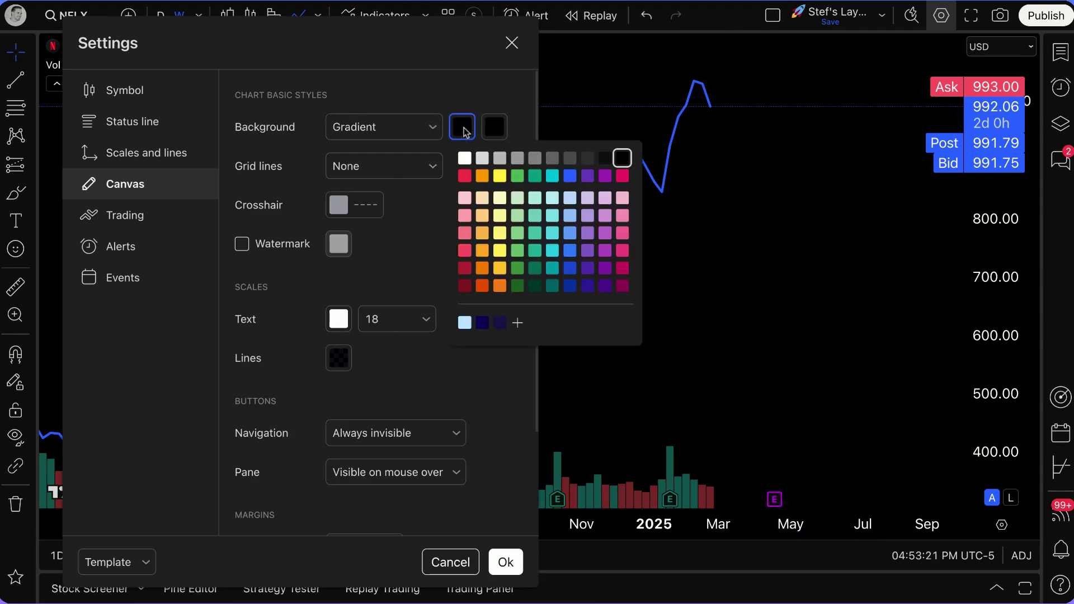
{"action": "left_click", "coordinate": [570, 177]}
{"action": "left_click", "coordinate": [587, 177]}
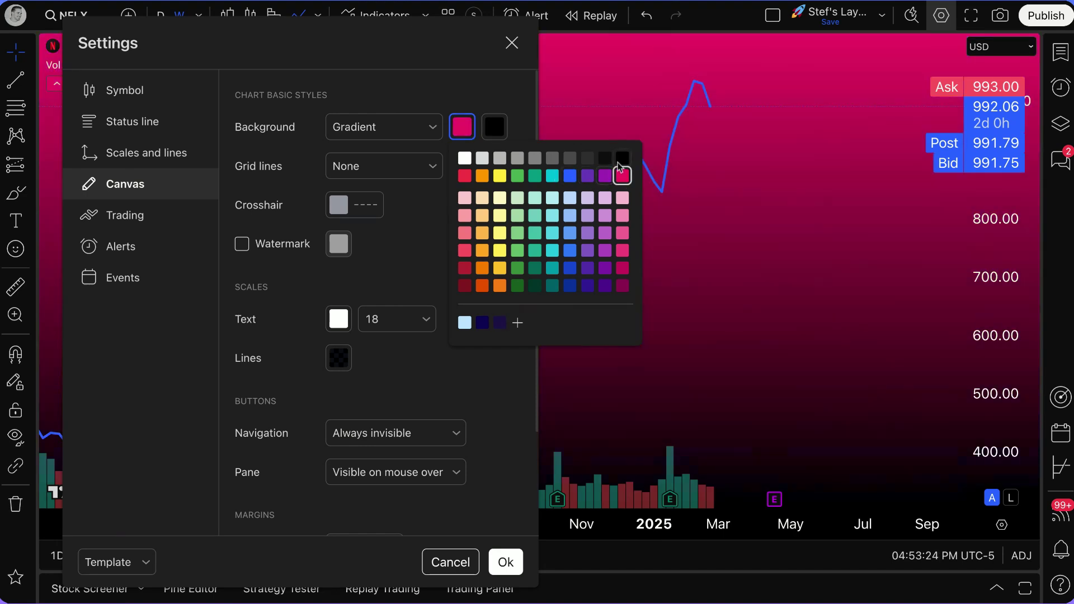
{"action": "left_click", "coordinate": [622, 158]}
{"action": "left_click", "coordinate": [605, 158]}
{"action": "left_click", "coordinate": [587, 158]}
{"action": "left_click", "coordinate": [569, 158]}
{"action": "left_click", "coordinate": [587, 159]}
{"action": "left_click", "coordinate": [462, 83]}
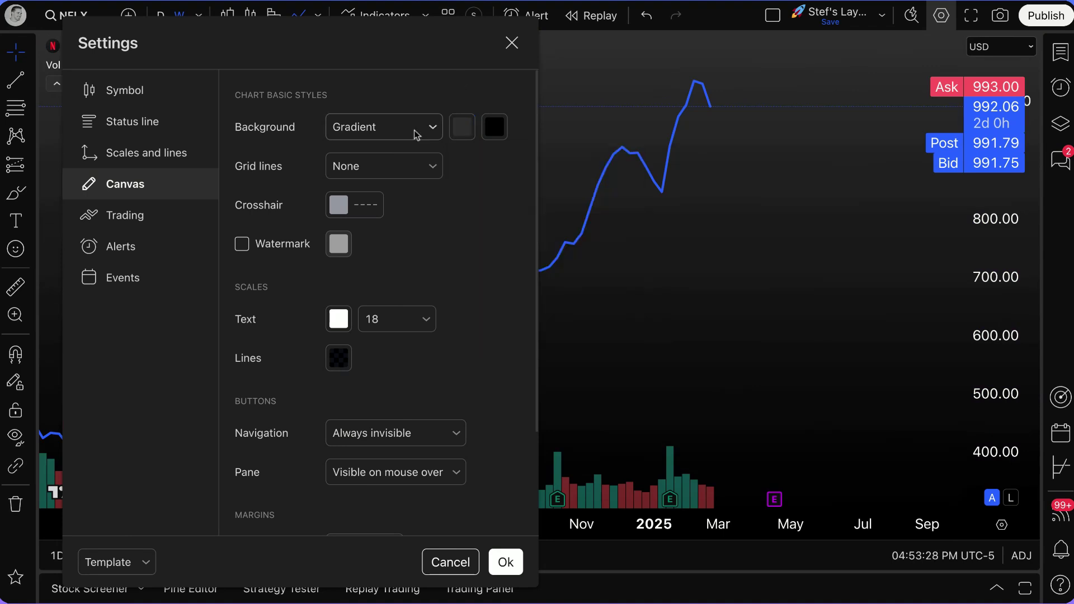
- Set the scales text size to 20 and apply the settings with Ok
{"action": "left_click", "coordinate": [391, 319]}
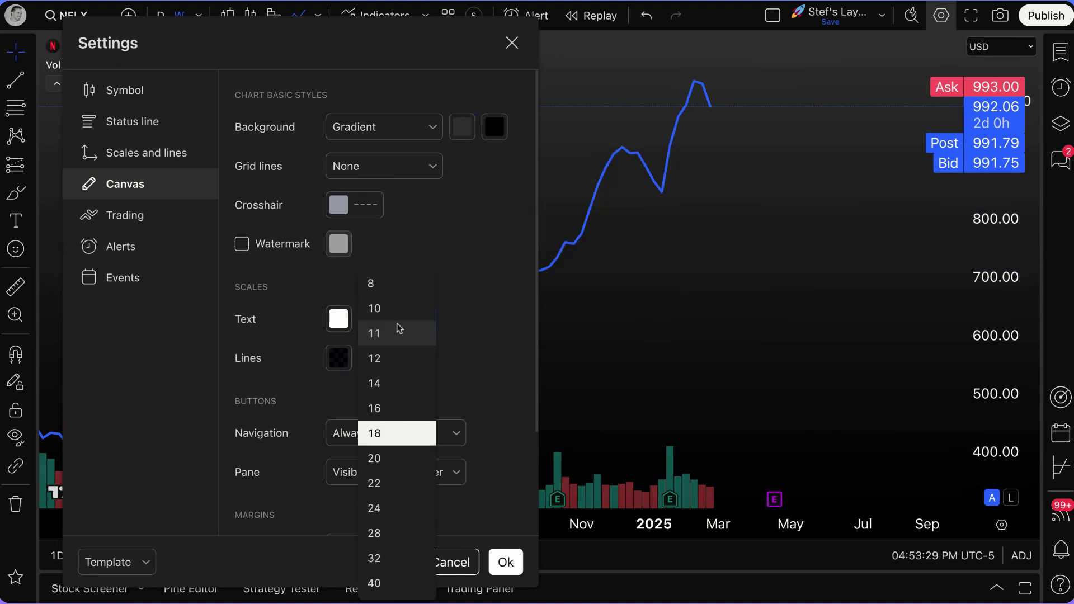
{"action": "left_click", "coordinate": [388, 462]}
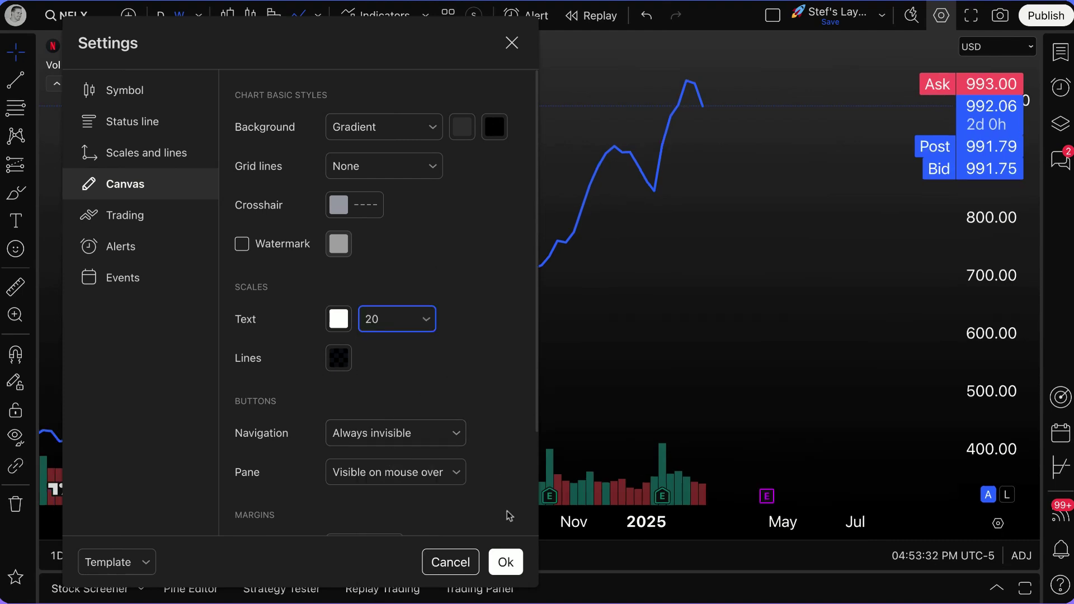
{"action": "left_click", "coordinate": [505, 562]}
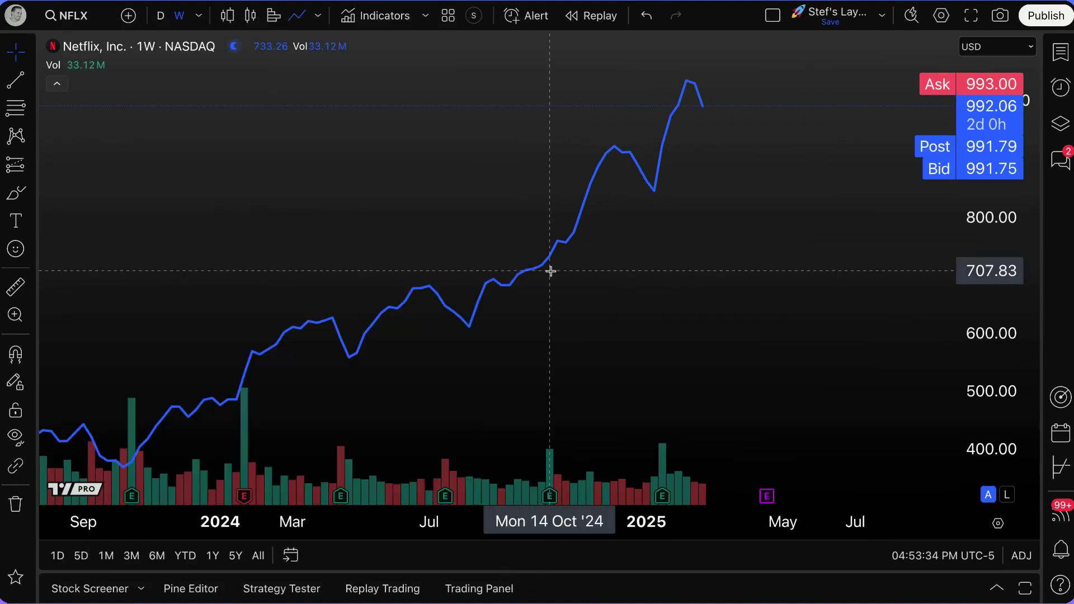
{"action": "scroll", "coordinate": [568, 281], "scroll_direction": "up", "scroll_amount": 3}
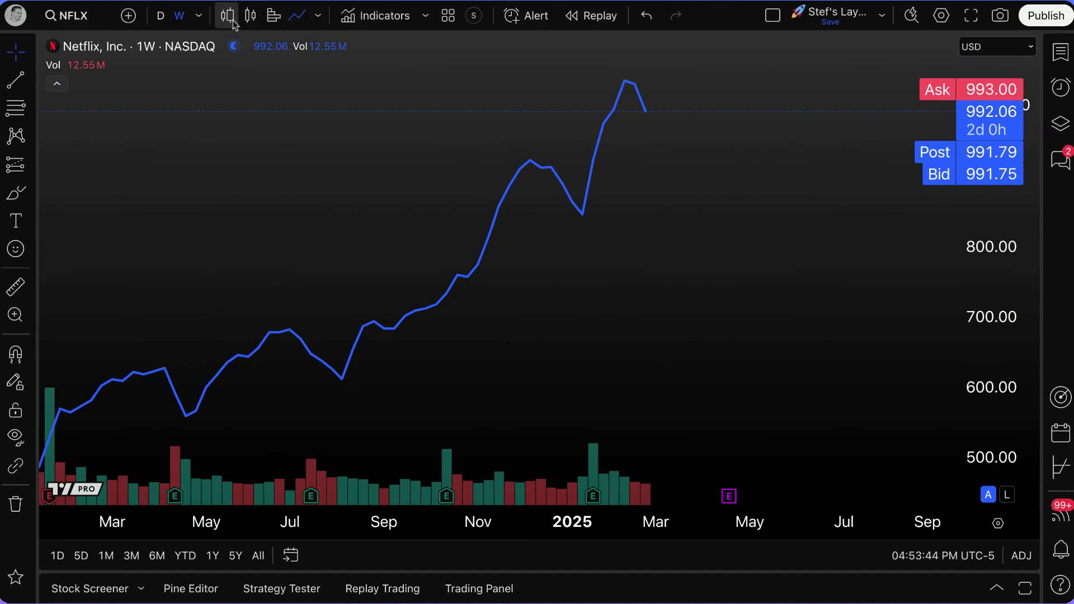
{"action": "left_click", "coordinate": [129, 16]}
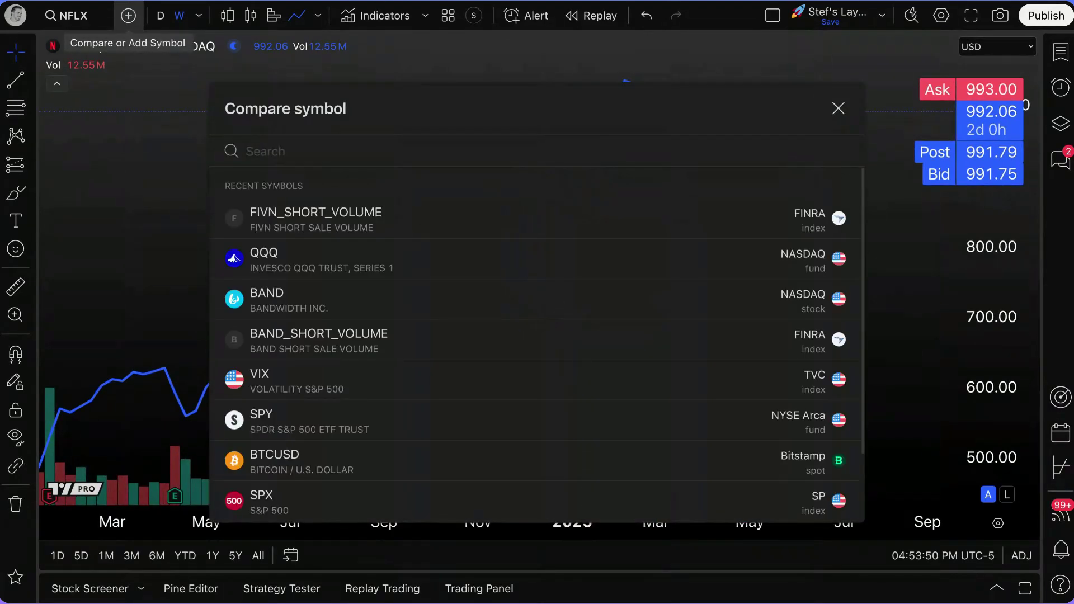
{"action": "type", "text": "AAPL"}
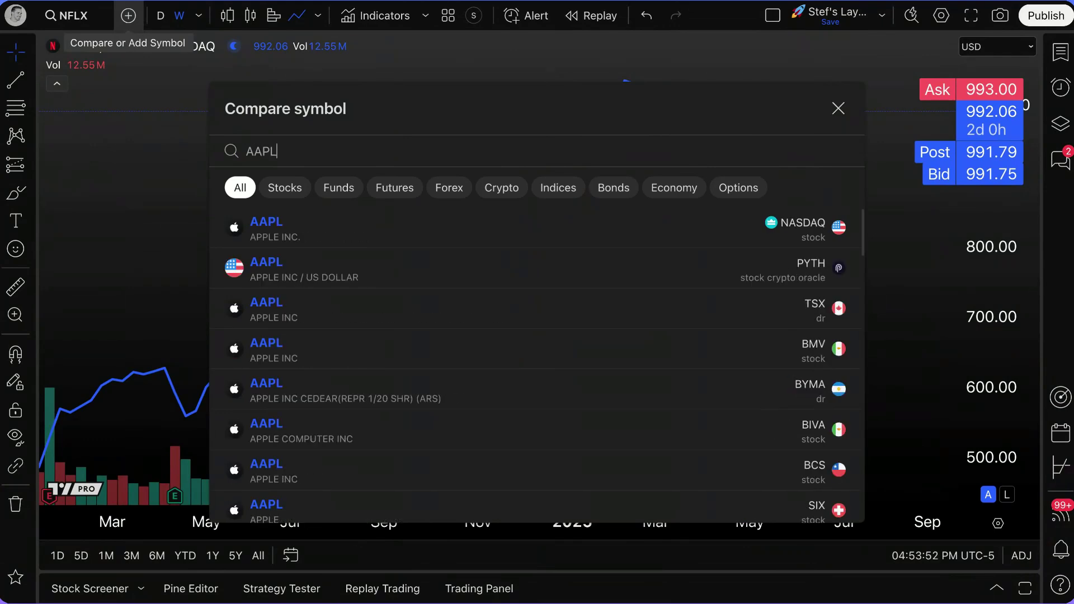
{"action": "left_click", "coordinate": [271, 227]}
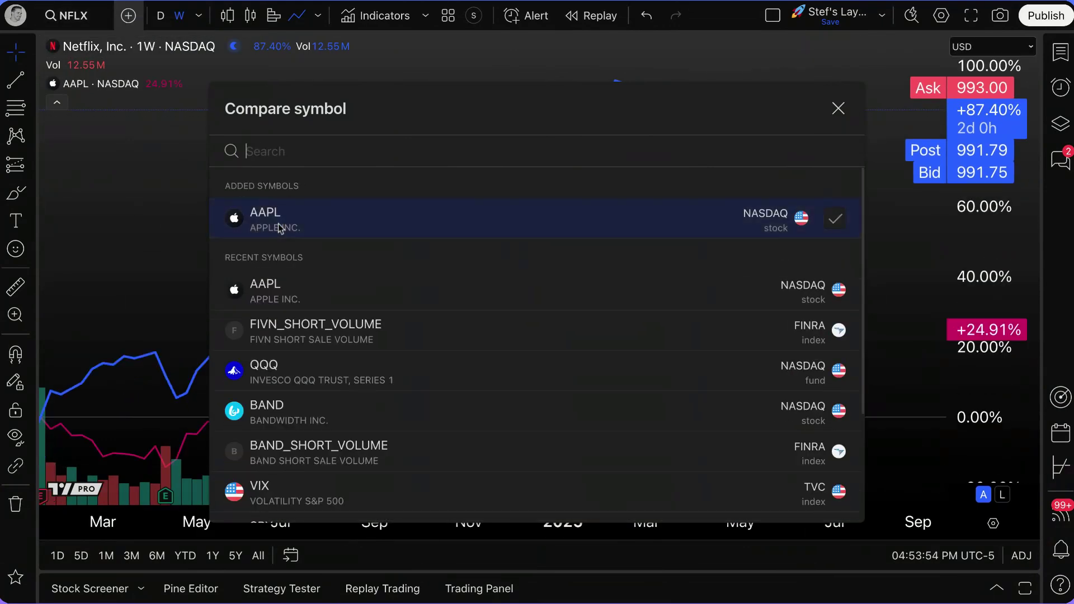
{"action": "left_click", "coordinate": [842, 111]}
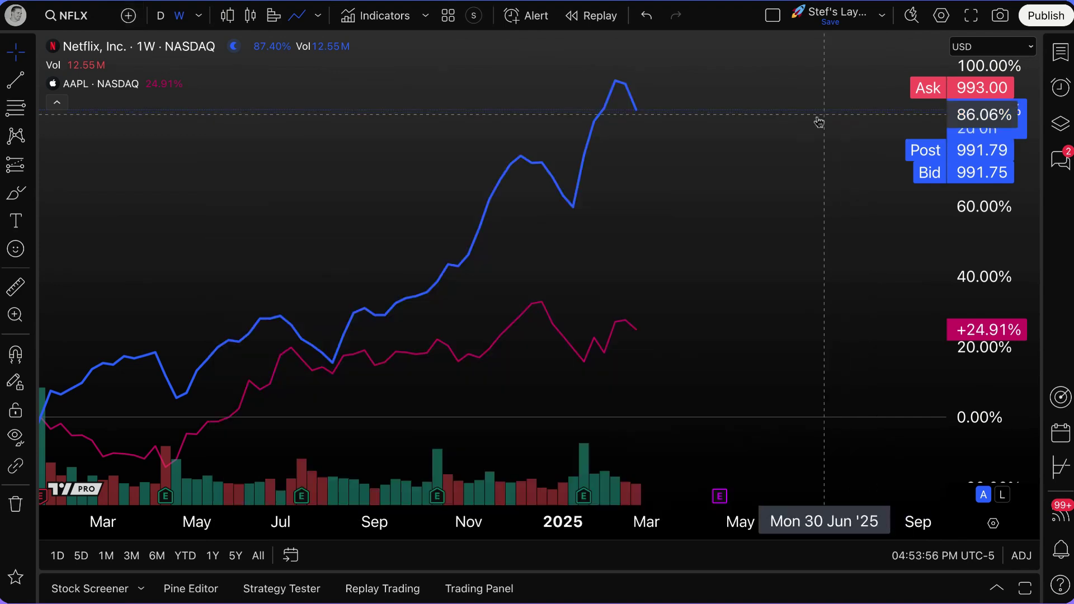
{"action": "scroll", "coordinate": [456, 304], "scroll_direction": "down", "scroll_amount": 2}
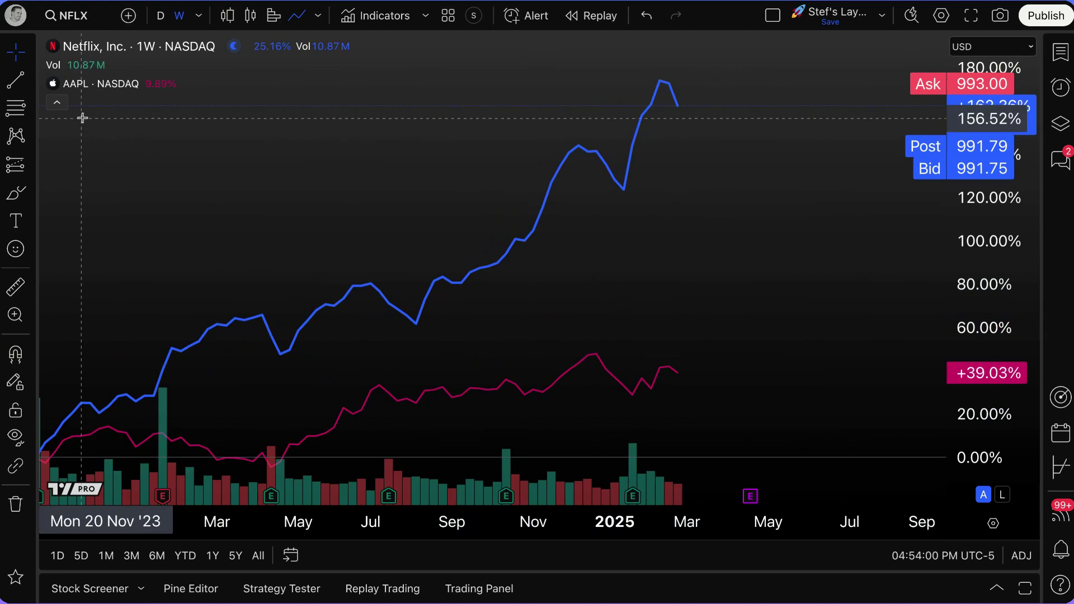
{"action": "left_click", "coordinate": [196, 85]}
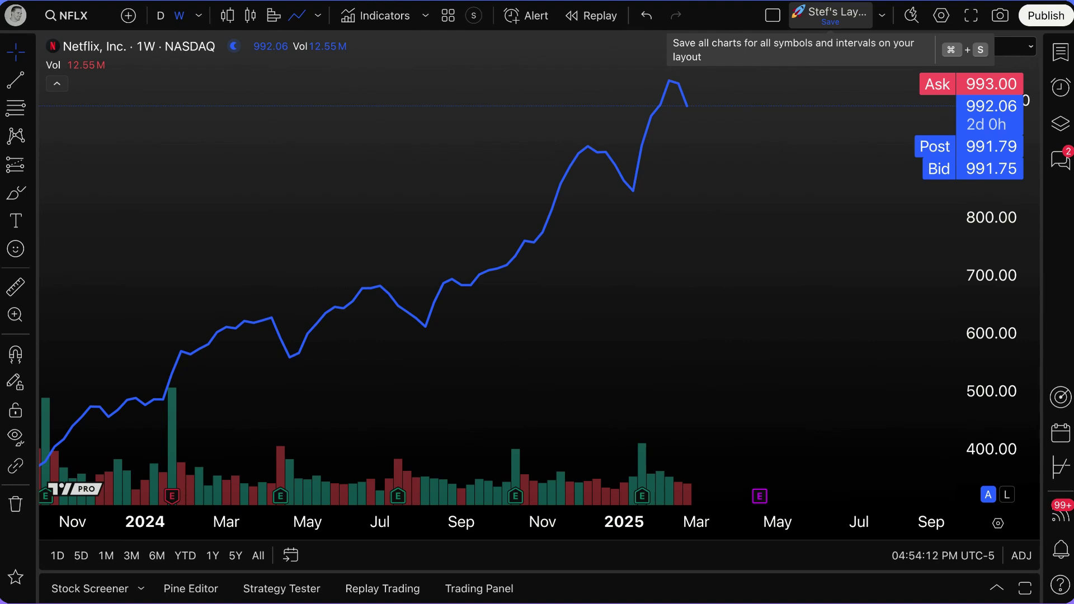
- Save the current chart layout and look over the layout options list
{"action": "left_click", "coordinate": [832, 24]}
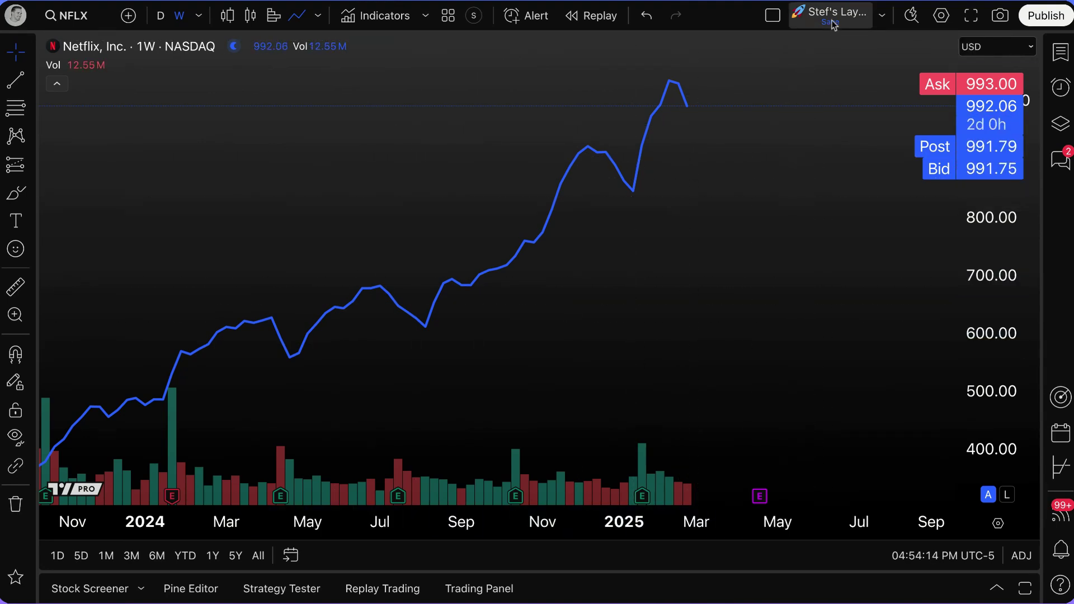
{"action": "scroll", "coordinate": [636, 254], "scroll_direction": "down", "scroll_amount": 3}
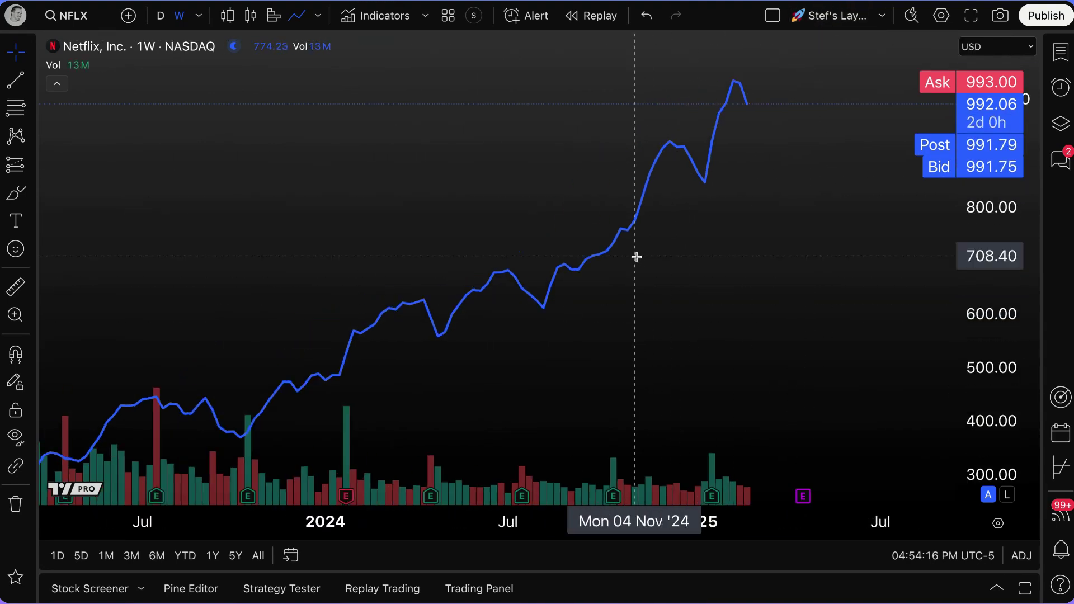
{"action": "left_click", "coordinate": [883, 17]}
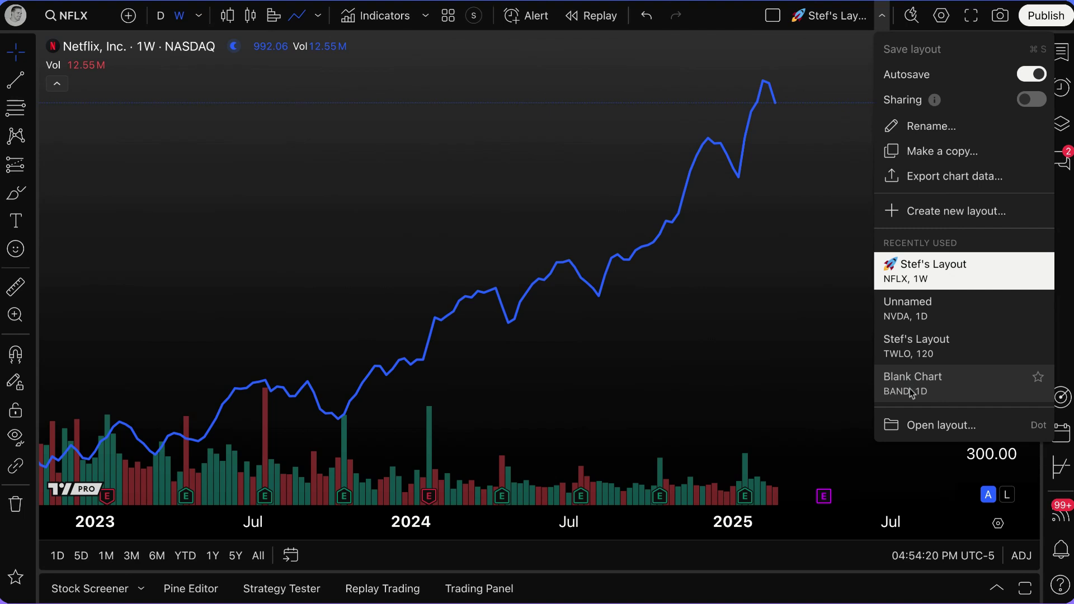
{"action": "left_click", "coordinate": [815, 162]}
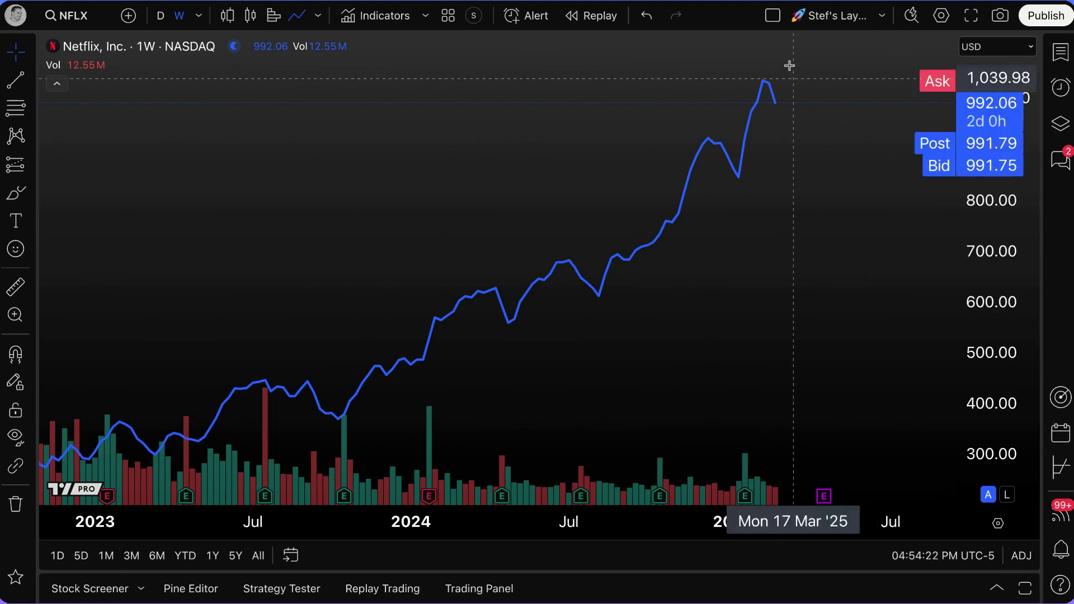
- Try the two side-by-side chart split, then return to a single Netflix chart
{"action": "left_click", "coordinate": [771, 18]}
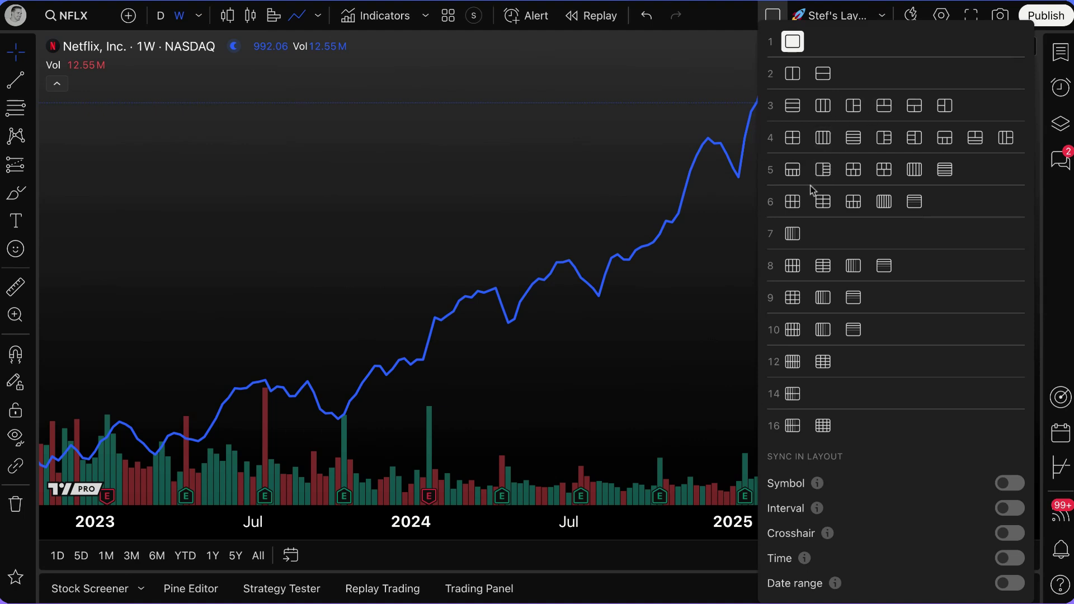
{"action": "left_click", "coordinate": [793, 74]}
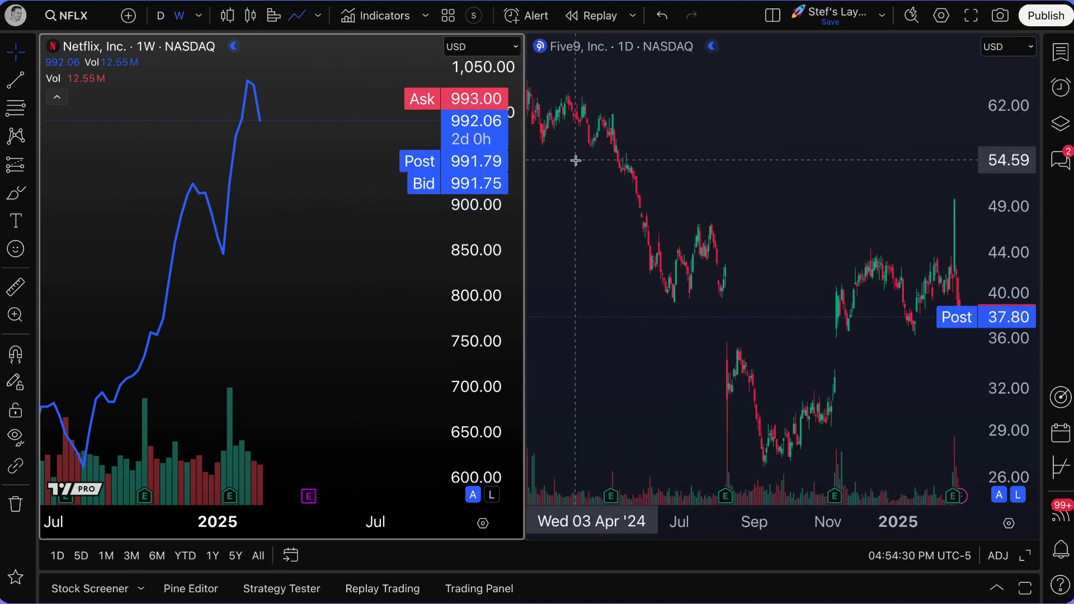
{"action": "left_click", "coordinate": [773, 17]}
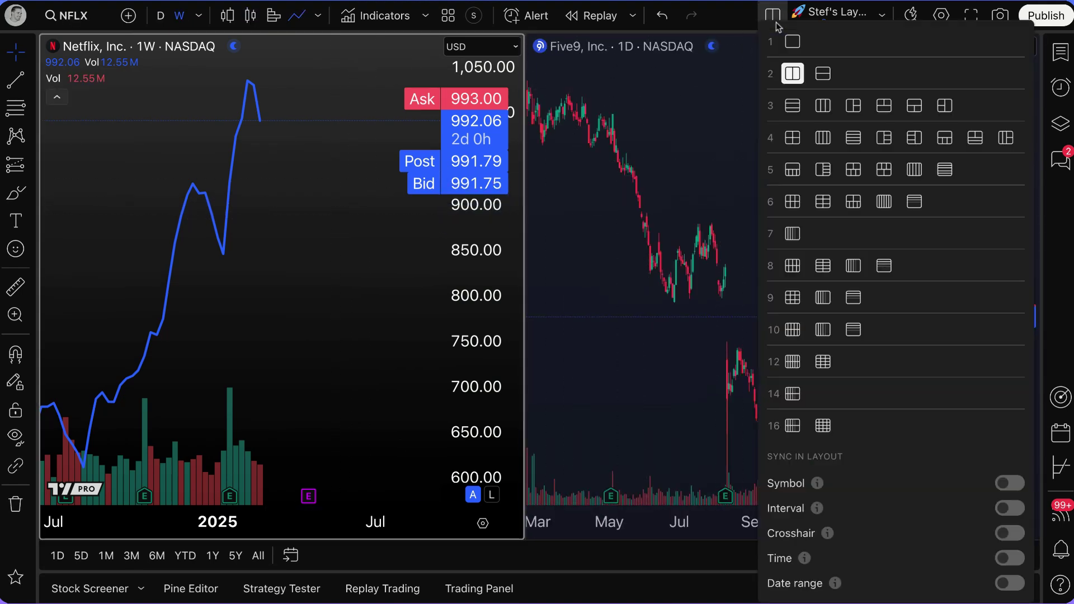
{"action": "left_click", "coordinate": [792, 42]}
{"action": "scroll", "coordinate": [408, 158], "scroll_direction": "up", "scroll_amount": 5}
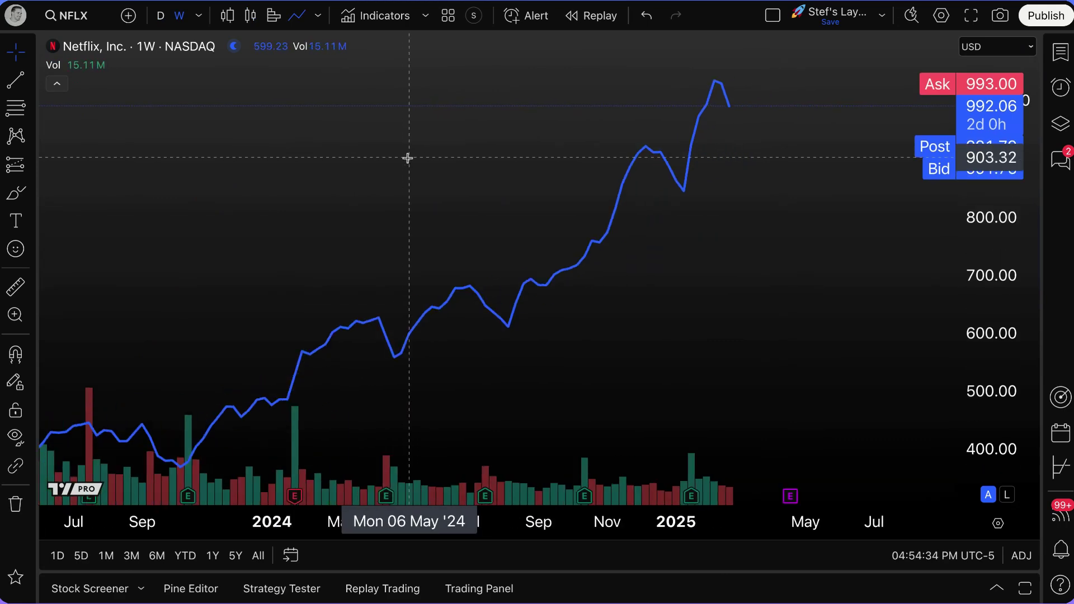
{"action": "left_click_drag", "start_coordinate": [317, 186], "coordinate": [371, 189]}
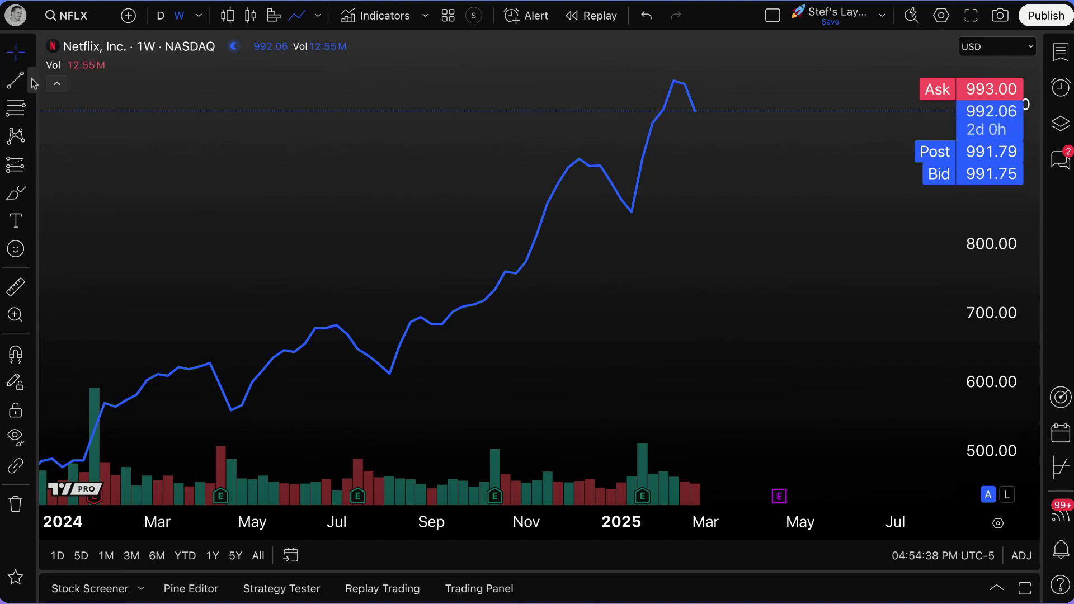
{"action": "left_click", "coordinate": [33, 83]}
{"action": "left_click", "coordinate": [33, 111]}
{"action": "left_click", "coordinate": [31, 139]}
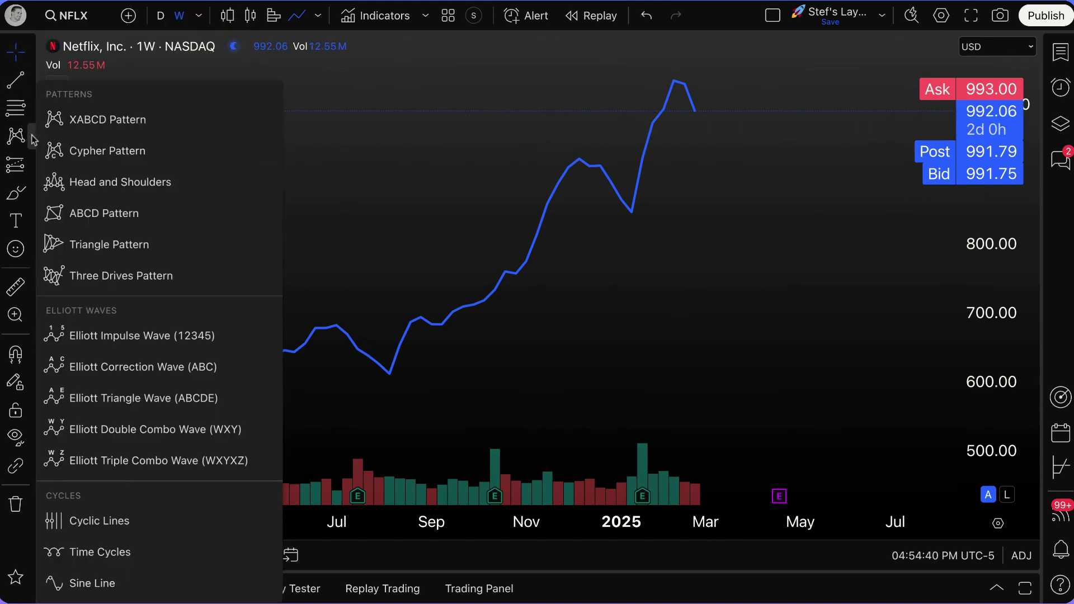
{"action": "left_click", "coordinate": [32, 169]}
{"action": "left_click", "coordinate": [32, 190]}
{"action": "left_click", "coordinate": [32, 224]}
{"action": "left_click", "coordinate": [32, 248]}
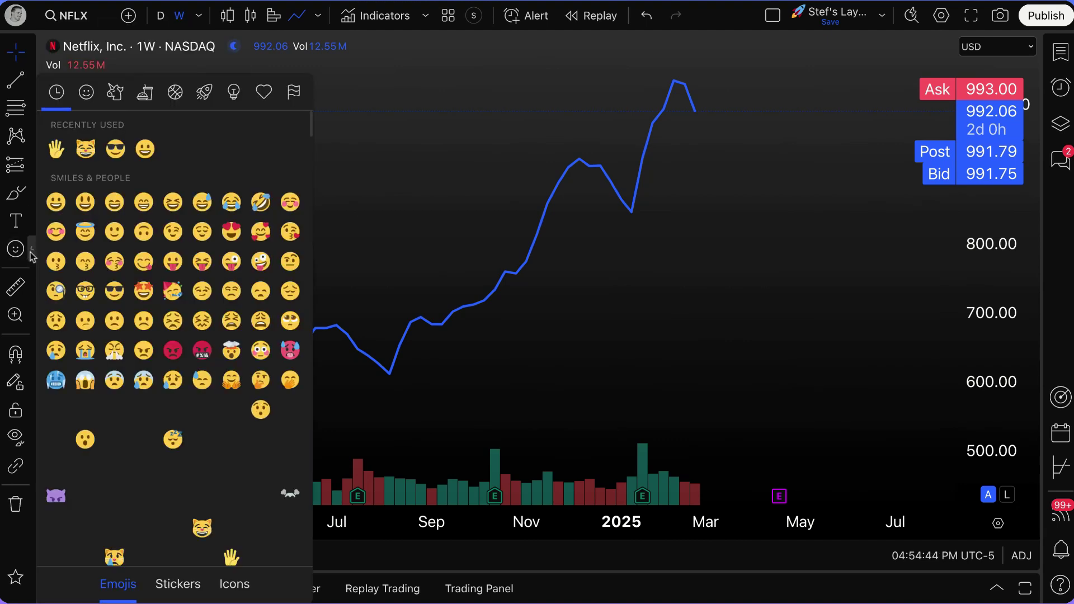
{"action": "left_click", "coordinate": [31, 192]}
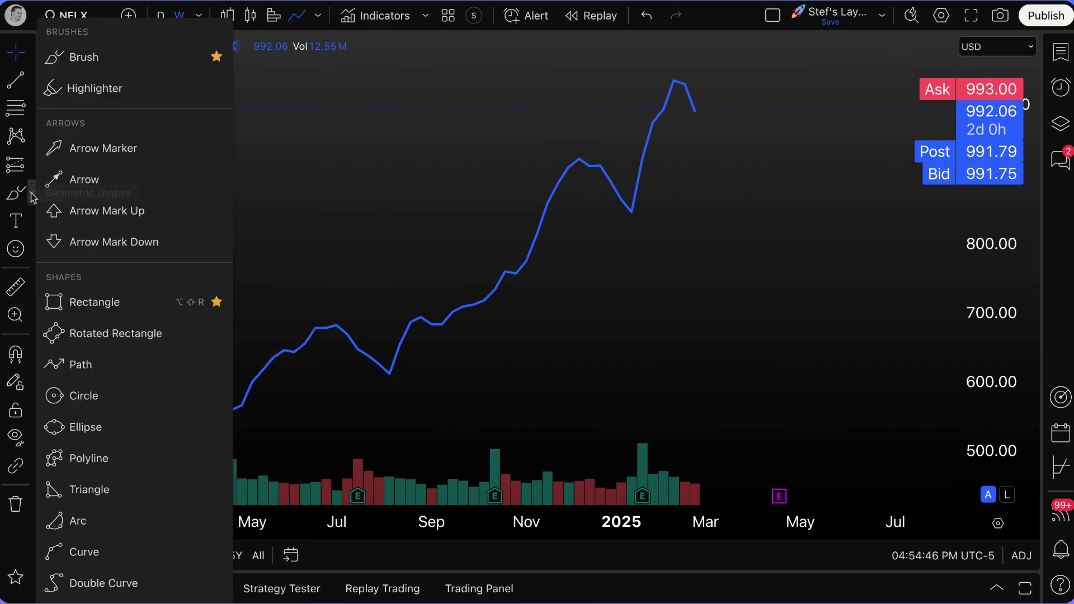
{"action": "left_click", "coordinate": [79, 58]}
{"action": "mouse_move", "coordinate": [695, 67]}
{"action": "left_mouse_down"}
{"action": "mouse_move", "coordinate": [651, 95]}
{"action": "mouse_move", "coordinate": [717, 64]}
{"action": "mouse_move", "coordinate": [714, 120]}
{"action": "left_mouse_up"}
{"action": "left_click_drag", "start_coordinate": [603, 212], "coordinate": [688, 218]}
{"action": "mouse_move", "coordinate": [381, 355]}
{"action": "left_mouse_down"}
{"action": "mouse_move", "coordinate": [435, 360]}
{"action": "mouse_move", "coordinate": [367, 373]}
{"action": "mouse_move", "coordinate": [399, 355]}
{"action": "left_mouse_up"}
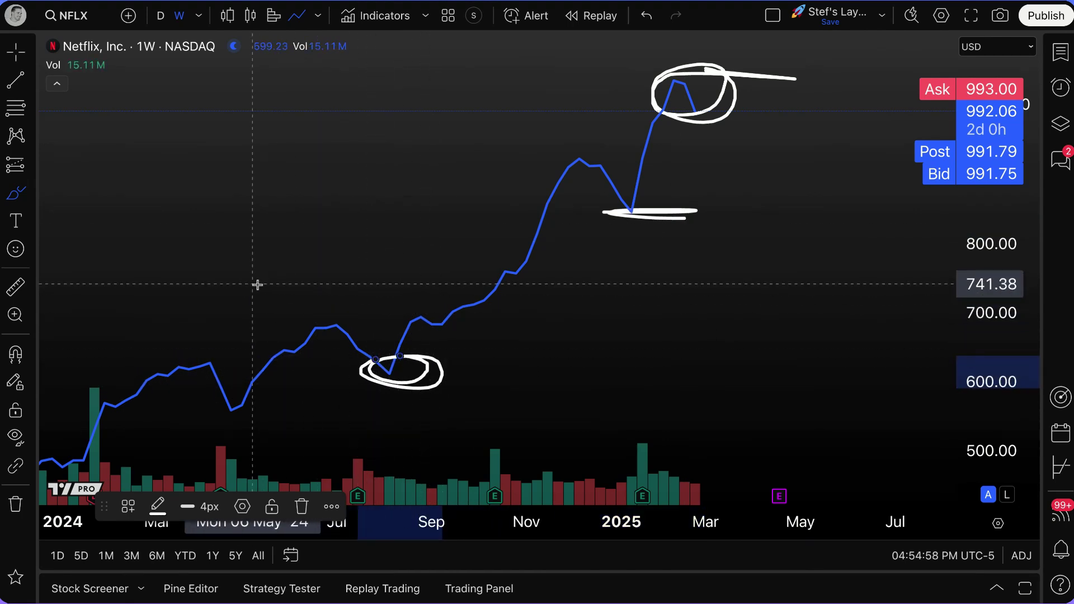
{"action": "key", "text": "ctrl+z"}
{"action": "key", "text": "ctrl+z"}
{"action": "key", "text": "ctrl+z"}
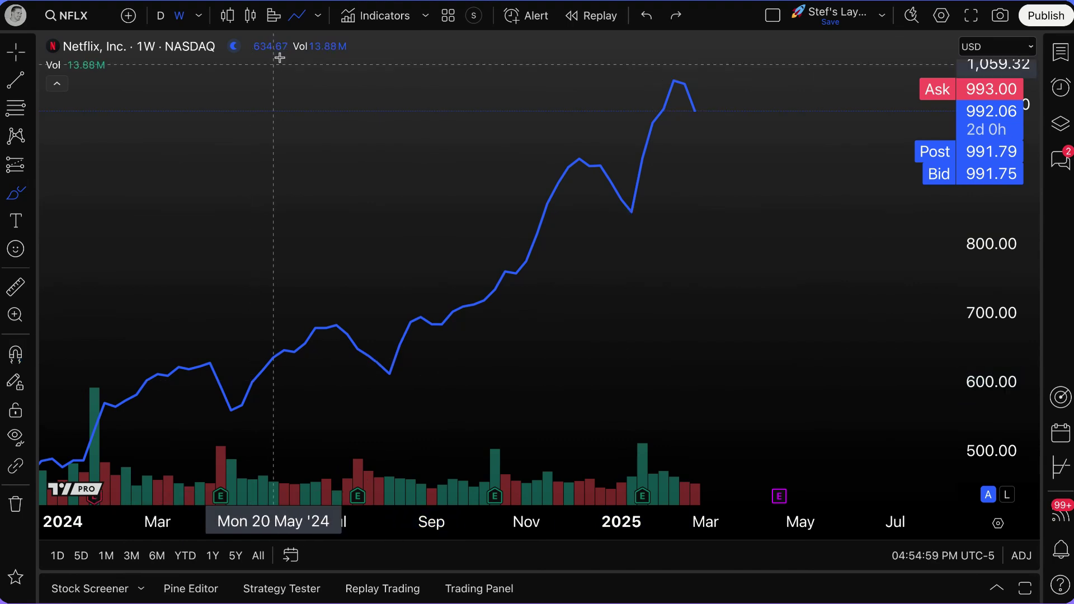
- Switch to candlesticks and draw a trend line from the Aug '24 low past March
{"action": "left_click", "coordinate": [227, 15]}
{"action": "scroll", "coordinate": [366, 288], "scroll_direction": "up", "scroll_amount": 3}
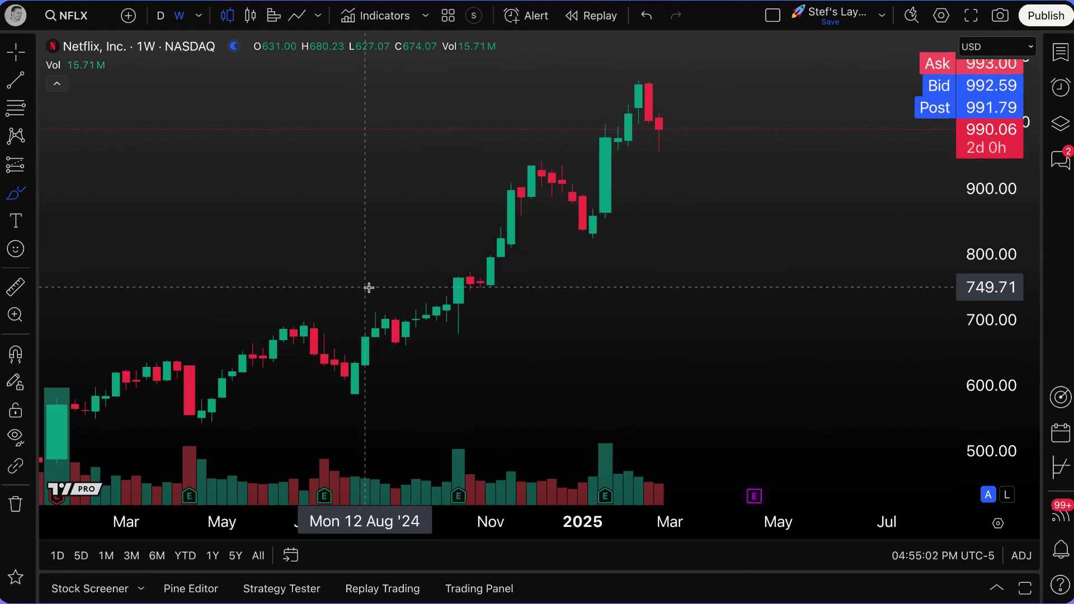
{"action": "left_click", "coordinate": [19, 88]}
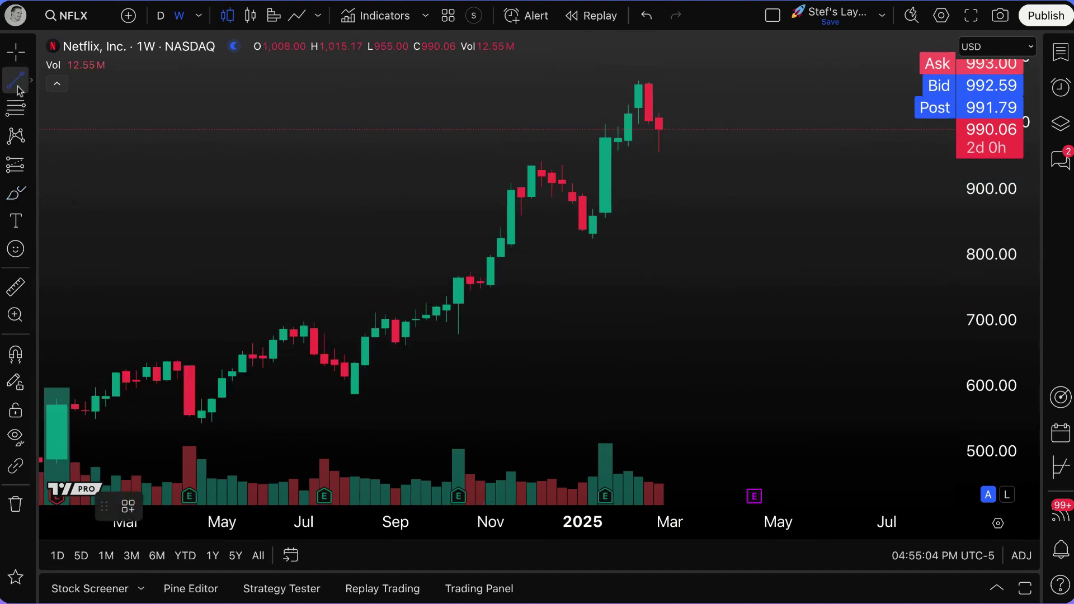
{"action": "left_click", "coordinate": [355, 399]}
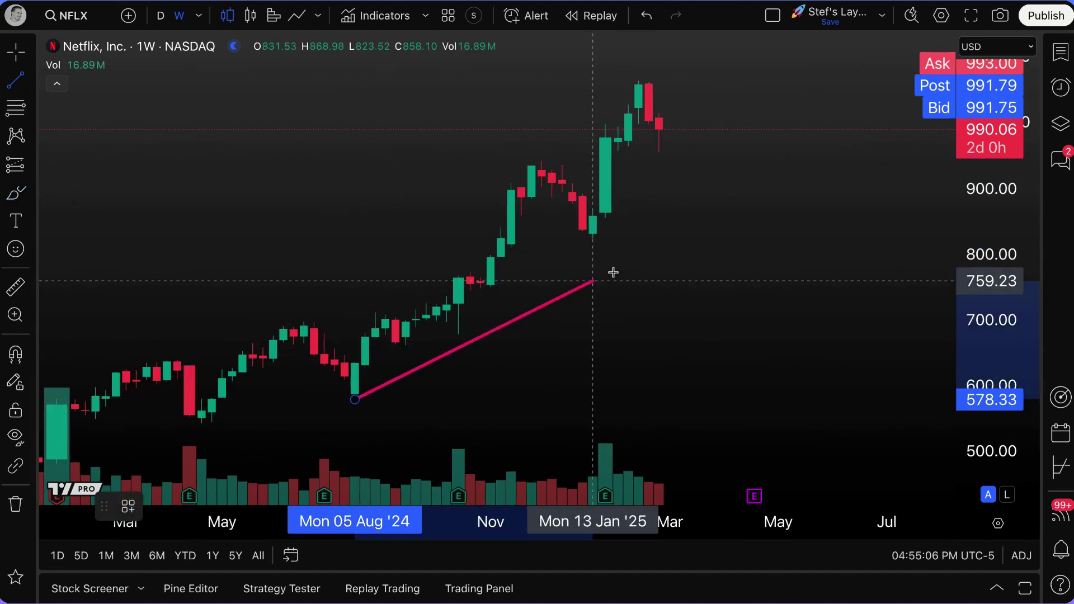
{"action": "left_click", "coordinate": [789, 78]}
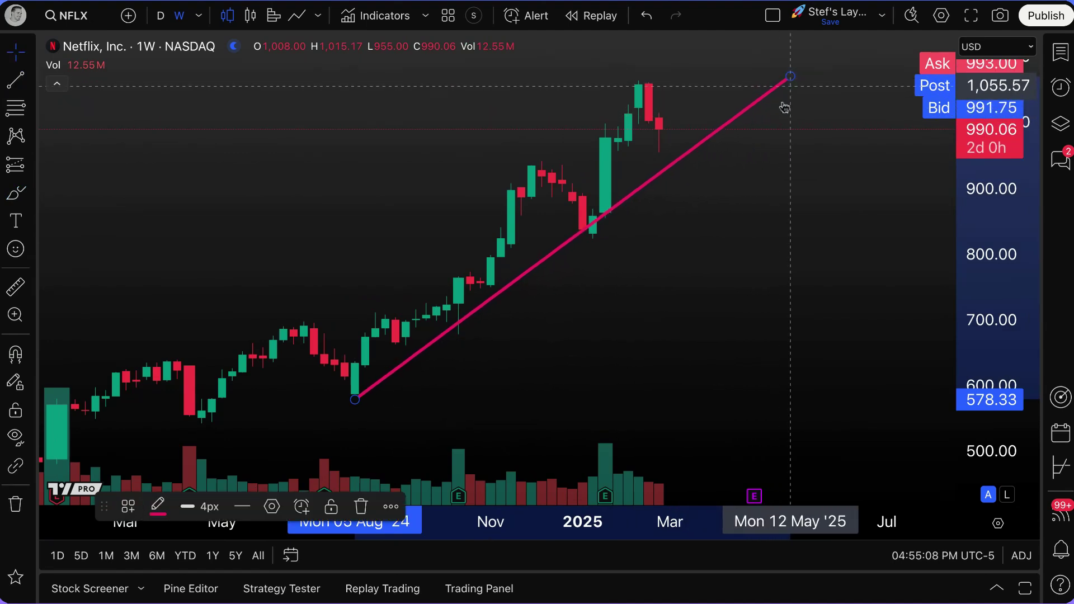
{"action": "left_click", "coordinate": [507, 282]}
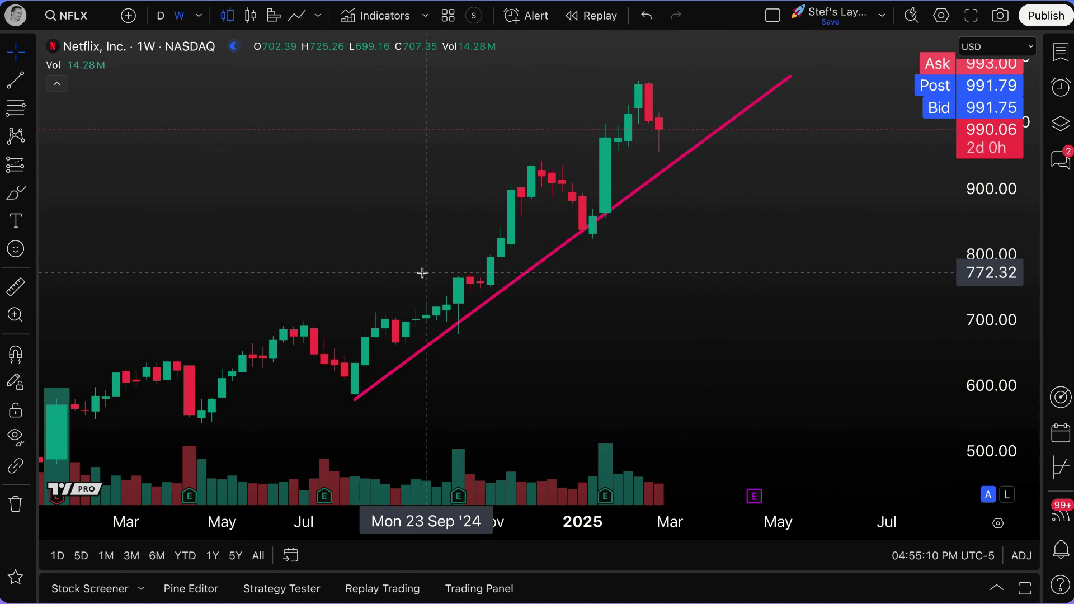
- Scribble a white brush mark beside the latest candles, then undo twice with Ctrl+Z
{"action": "left_click", "coordinate": [16, 193]}
{"action": "mouse_move", "coordinate": [658, 126]}
{"action": "left_mouse_down"}
{"action": "mouse_move", "coordinate": [704, 134]}
{"action": "mouse_move", "coordinate": [728, 90]}
{"action": "mouse_move", "coordinate": [728, 132]}
{"action": "left_mouse_up"}
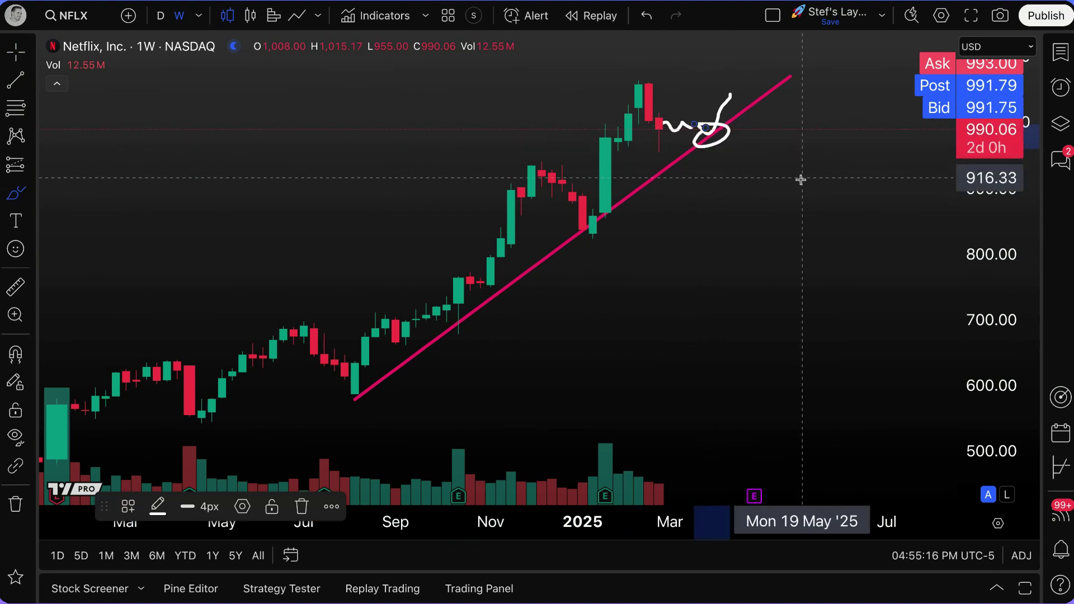
{"action": "key", "text": "ctrl+z"}
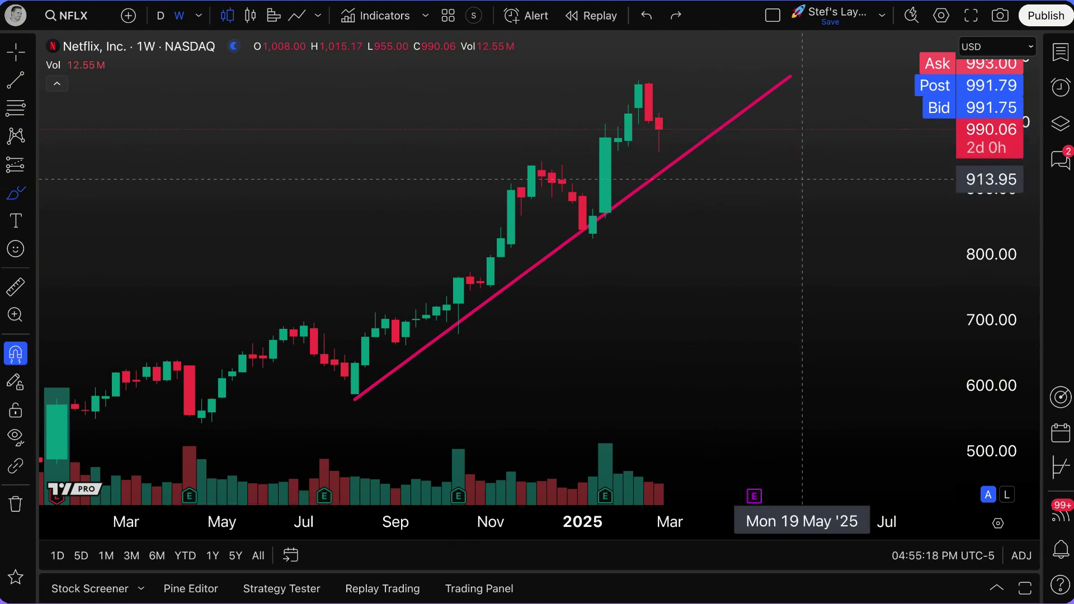
{"action": "key", "text": "ctrl+z"}
- Place an Anchored VWAP at the April 2024 bar and colour its line white
{"action": "left_click", "coordinate": [31, 83]}
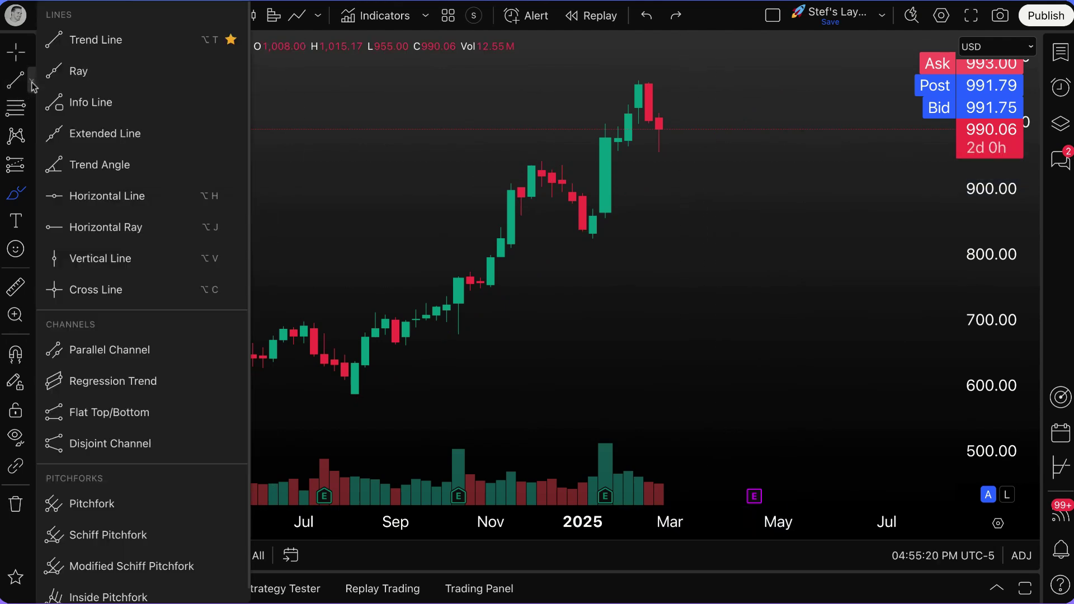
{"action": "left_click", "coordinate": [32, 85]}
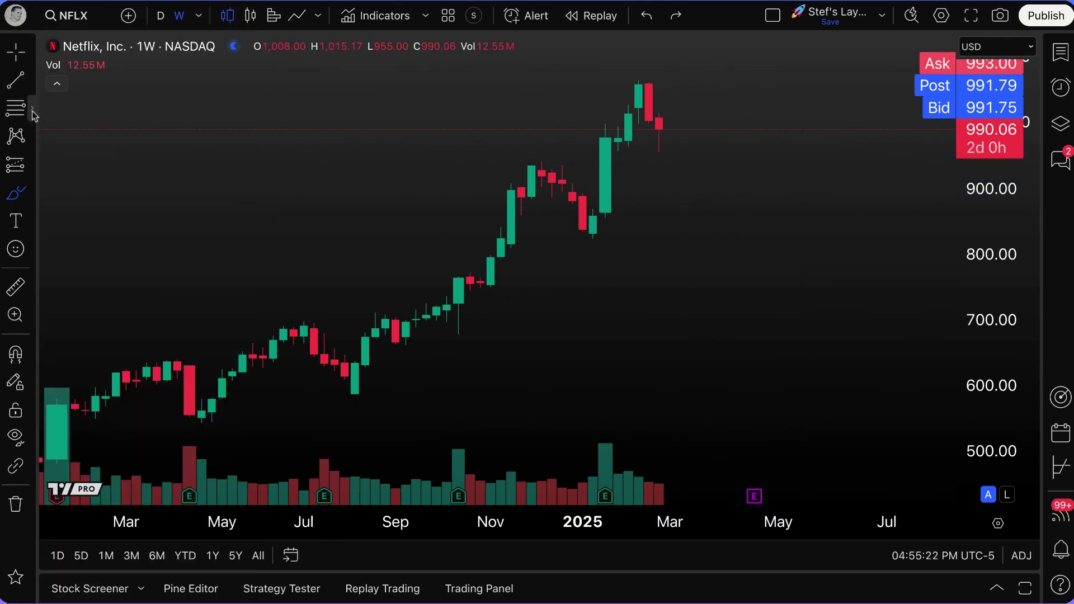
{"action": "left_click", "coordinate": [34, 168]}
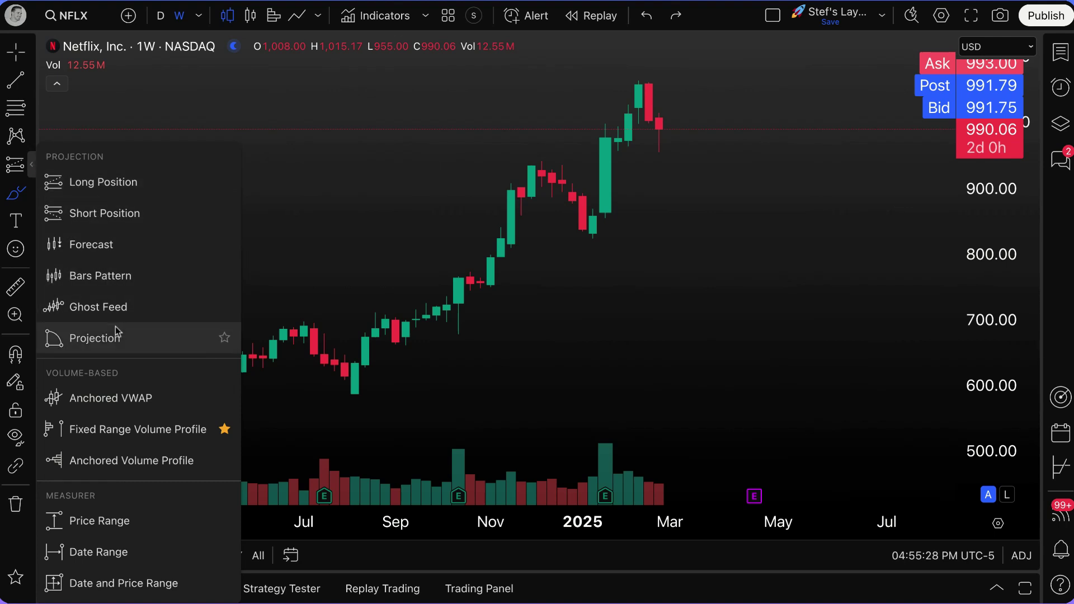
{"action": "left_click", "coordinate": [143, 398]}
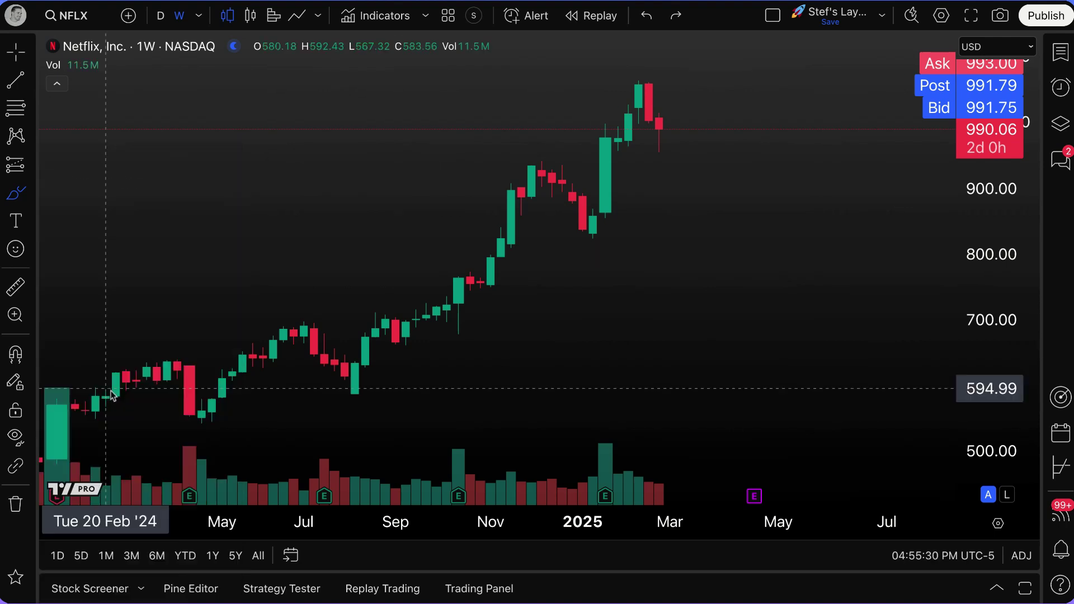
{"action": "left_click", "coordinate": [188, 383]}
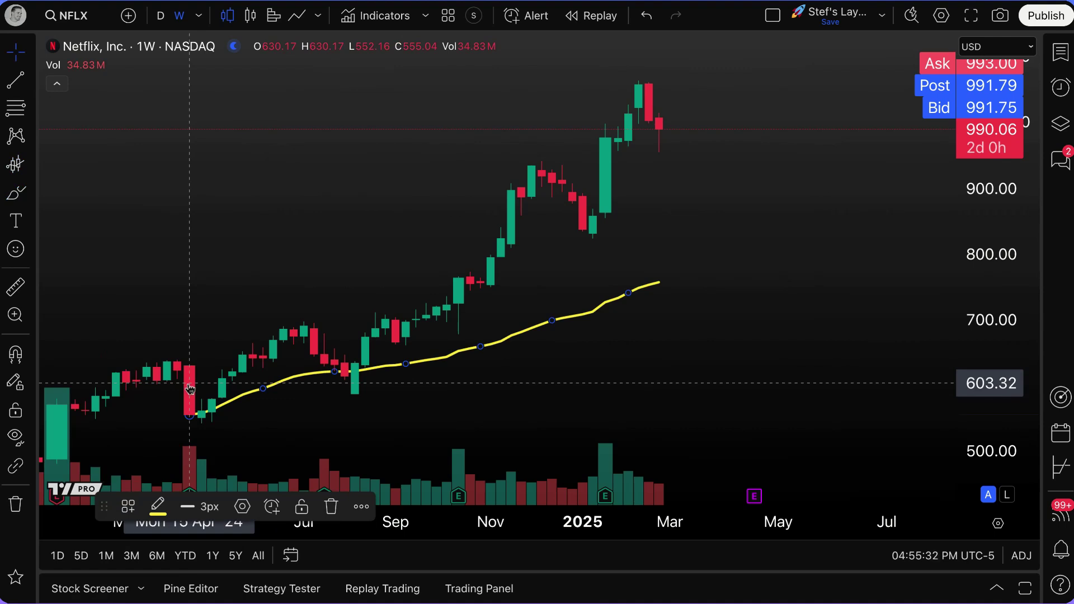
{"action": "left_click", "coordinate": [159, 507]}
{"action": "left_click", "coordinate": [352, 199]}
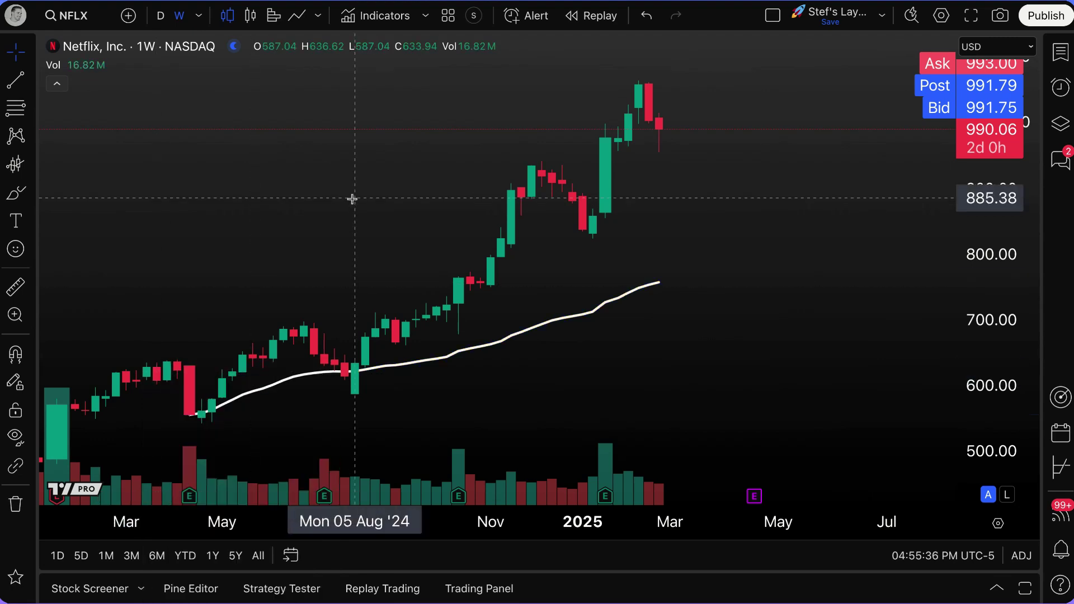
{"action": "scroll", "coordinate": [351, 199], "scroll_direction": "left", "scroll_amount": 3}
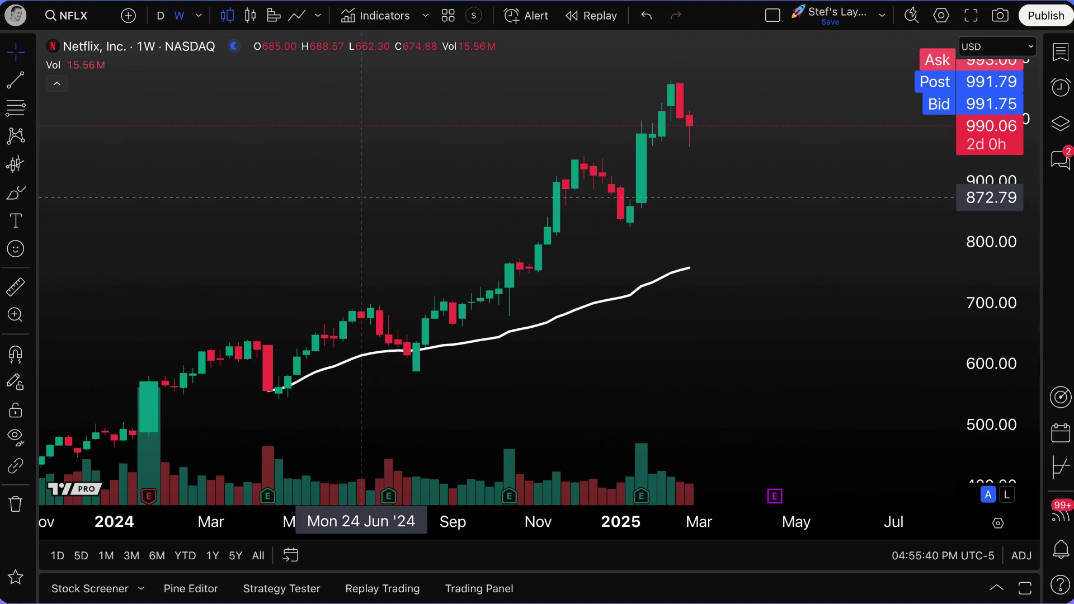
- Open and enlarge the Key Indexes watchlist, then view VIX, SPX, DJI and TNX
{"action": "left_click", "coordinate": [1060, 53]}
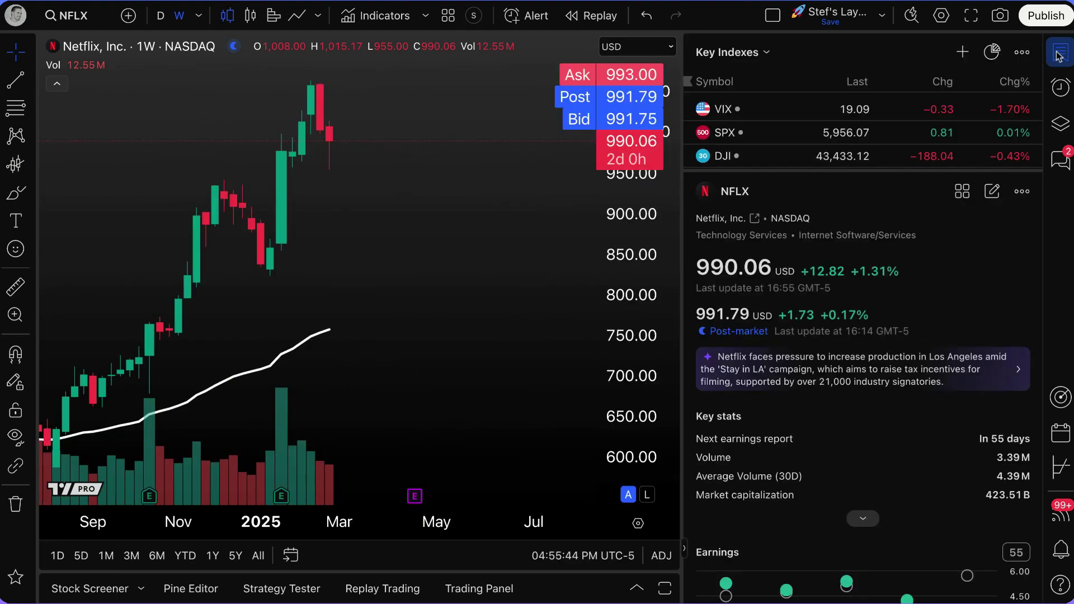
{"action": "left_click_drag", "start_coordinate": [859, 171], "coordinate": [851, 319]}
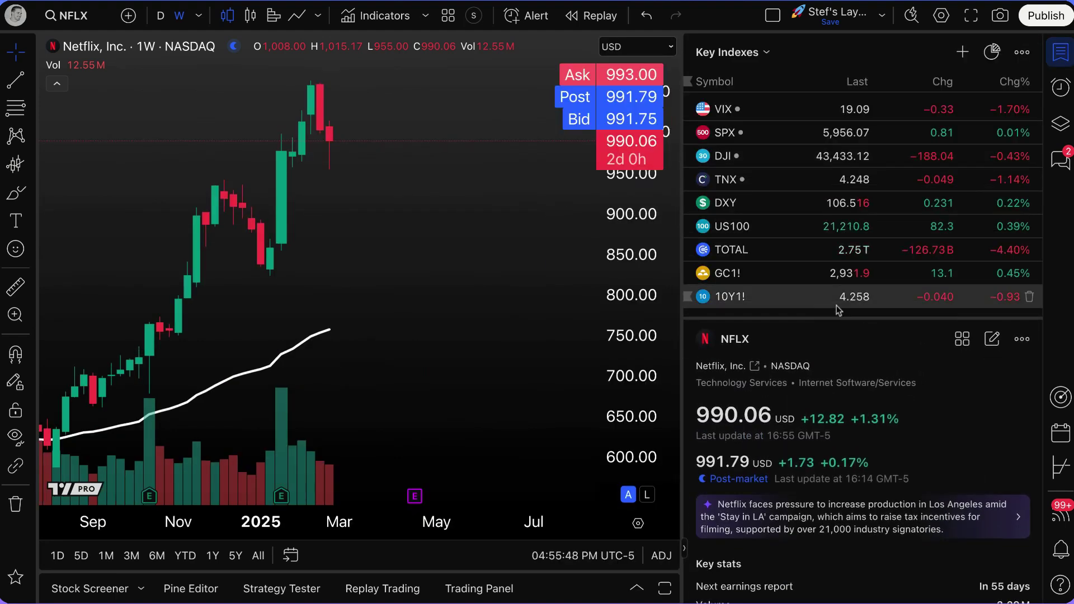
{"action": "left_click", "coordinate": [750, 109]}
{"action": "left_click", "coordinate": [750, 134]}
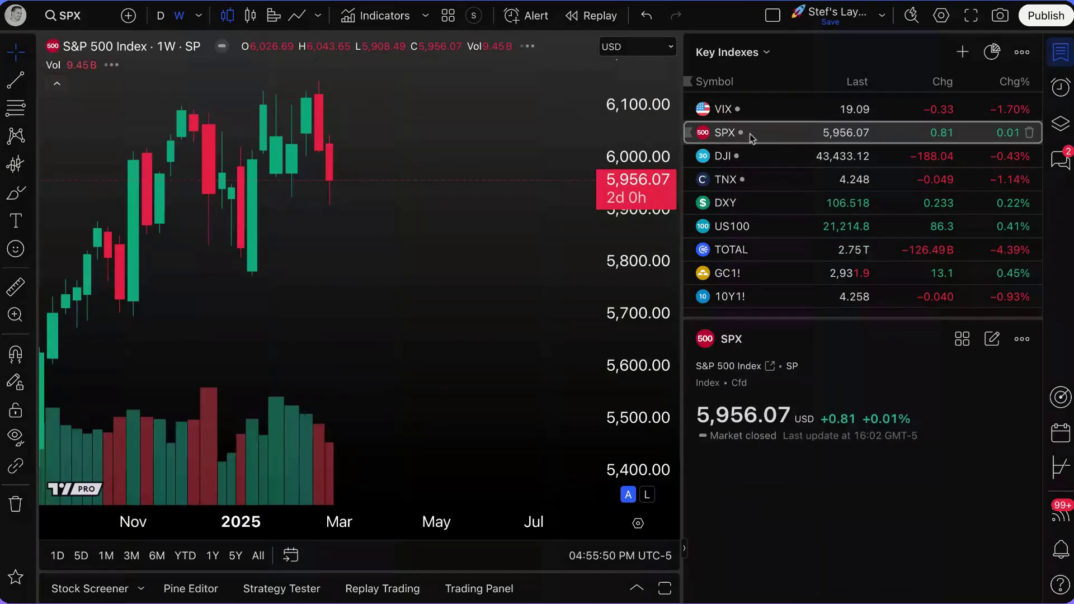
{"action": "left_click", "coordinate": [750, 157]}
{"action": "left_click", "coordinate": [753, 179]}
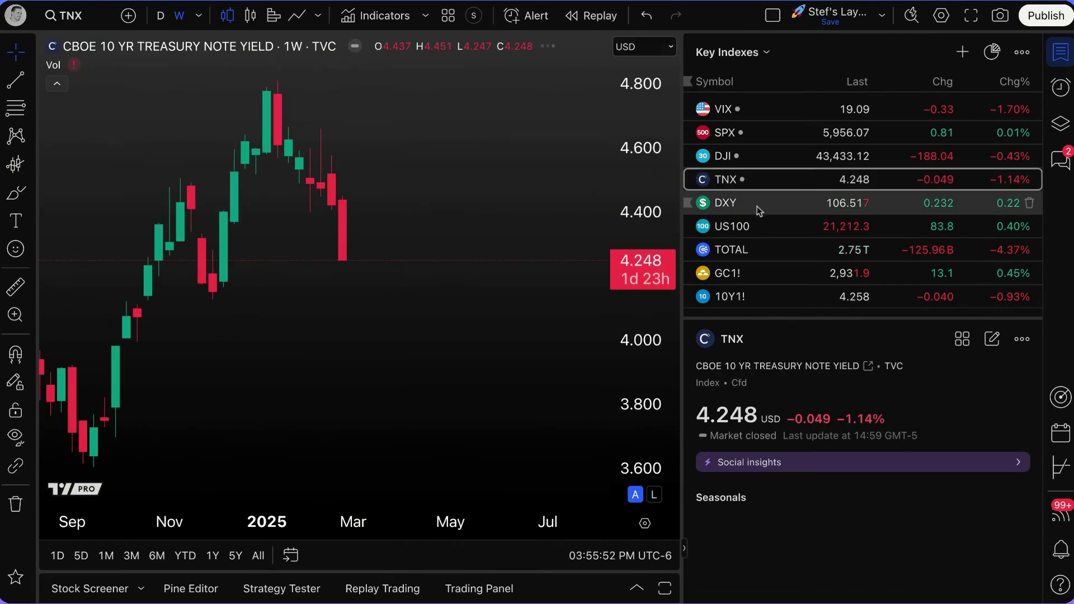
- Browse DXY, US100, TOTAL and GC1!, settling on 10Y1! Micro 10-Year Yield Futures
{"action": "left_click", "coordinate": [757, 204]}
{"action": "left_click", "coordinate": [761, 228]}
{"action": "left_click", "coordinate": [773, 252]}
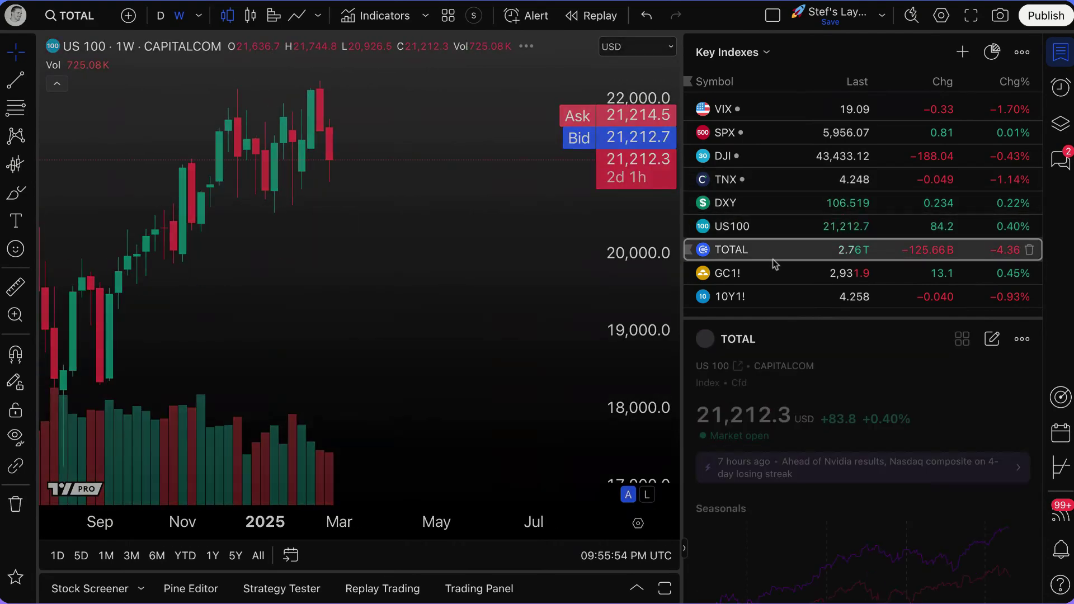
{"action": "left_click", "coordinate": [771, 274]}
{"action": "left_click", "coordinate": [764, 299]}
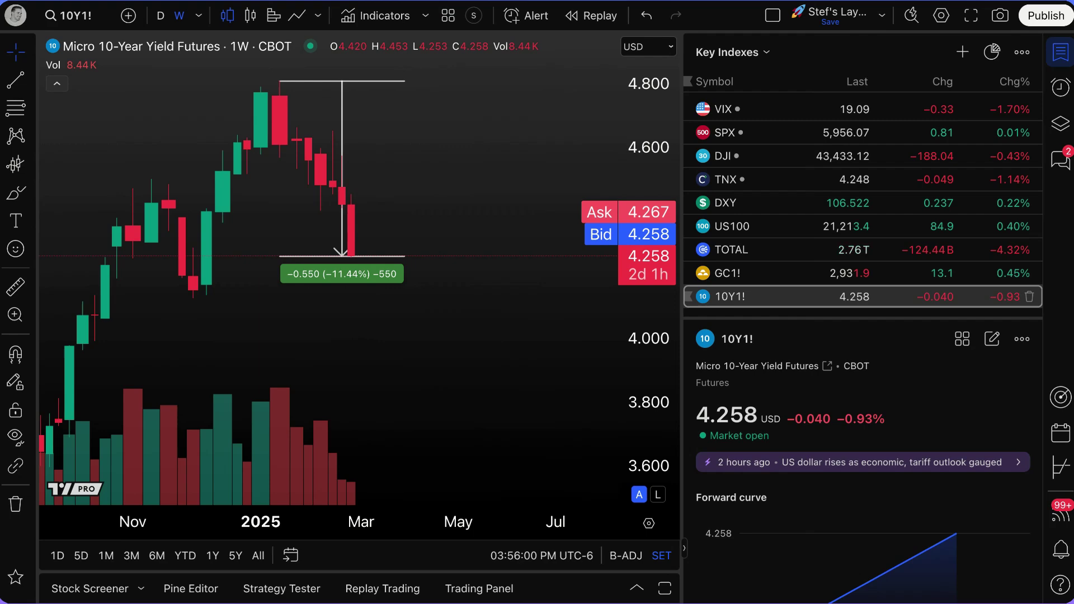
{"action": "left_click", "coordinate": [963, 53]}
{"action": "left_click", "coordinate": [837, 62]}
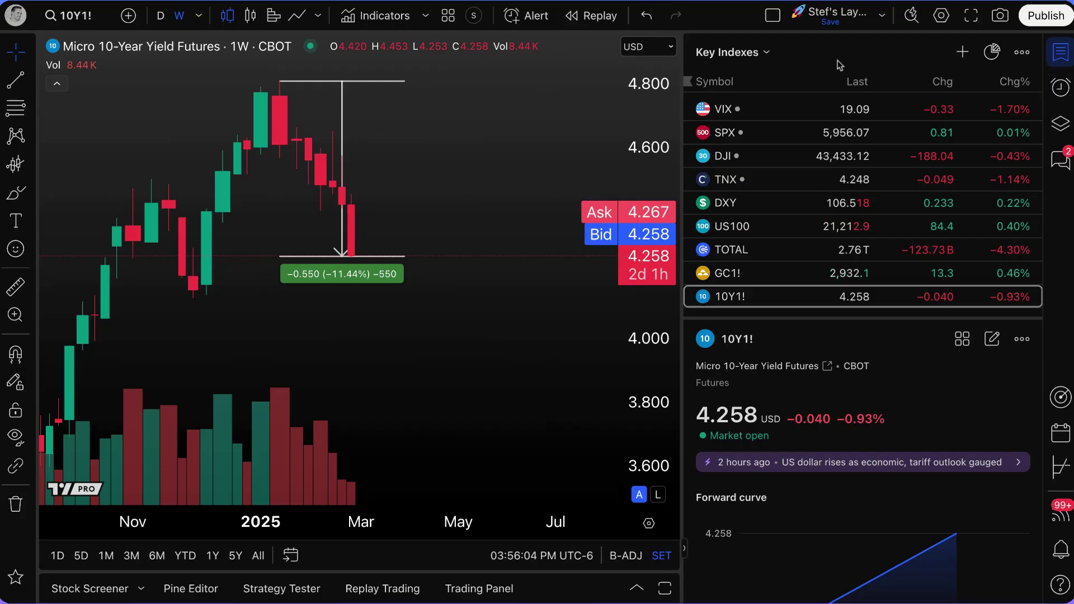
- Expand the 10Y1! details over the watchlist, showing forward curve, 1.87K volume and 2.16K open interest
{"action": "right_click", "coordinate": [423, 124]}
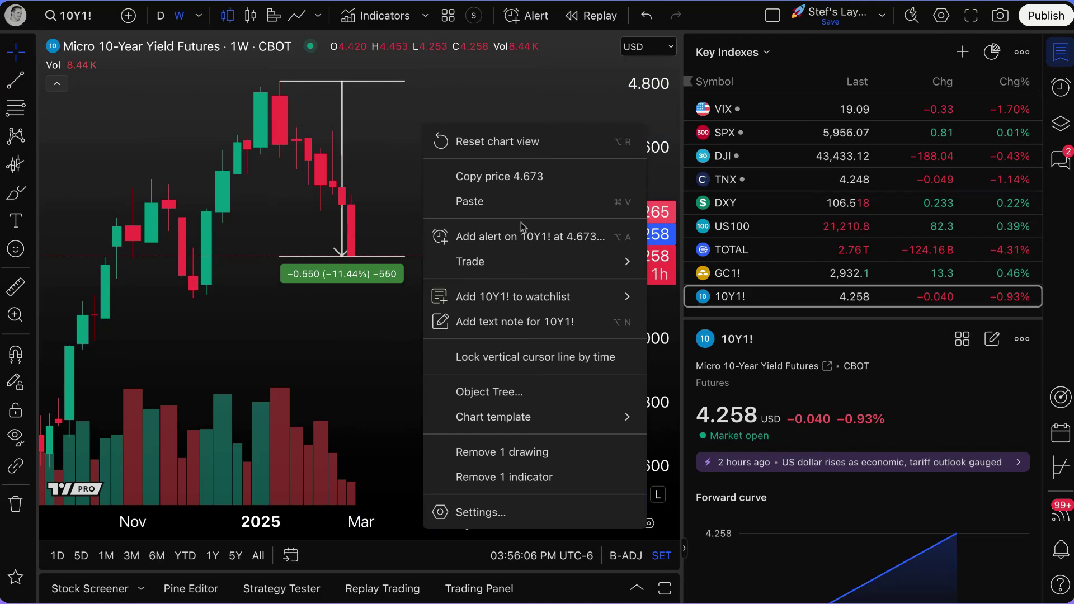
{"action": "mouse_move", "coordinate": [474, 295]}
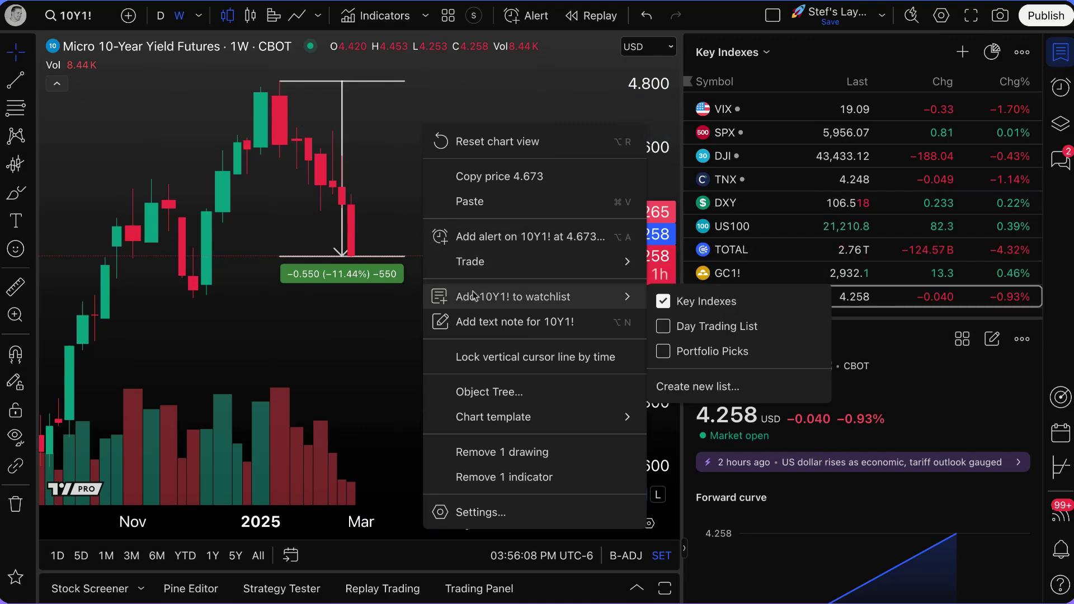
{"action": "left_click", "coordinate": [784, 55]}
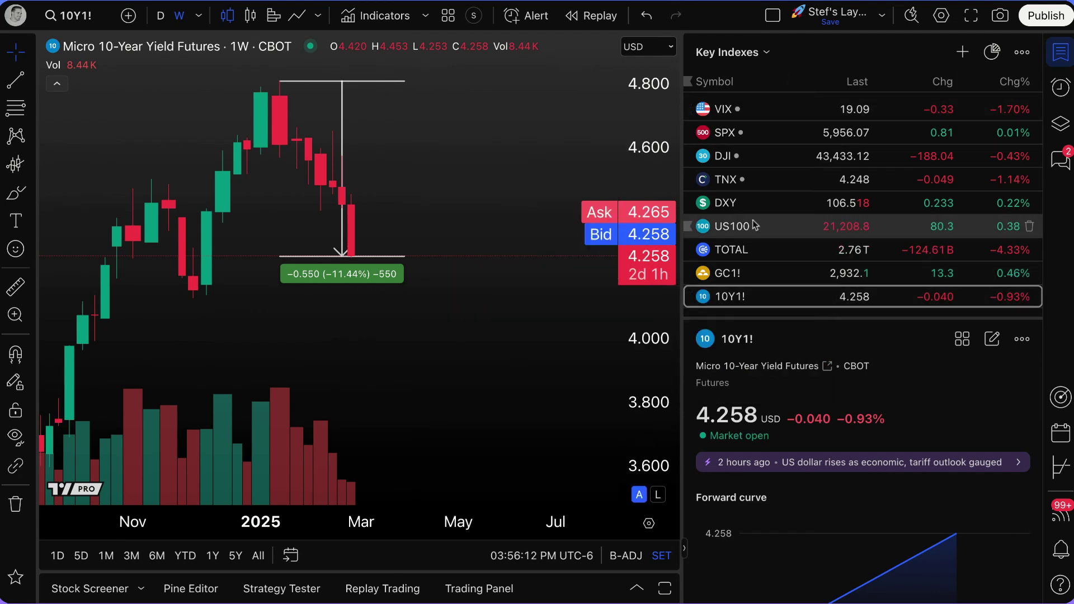
{"action": "left_click", "coordinate": [762, 53]}
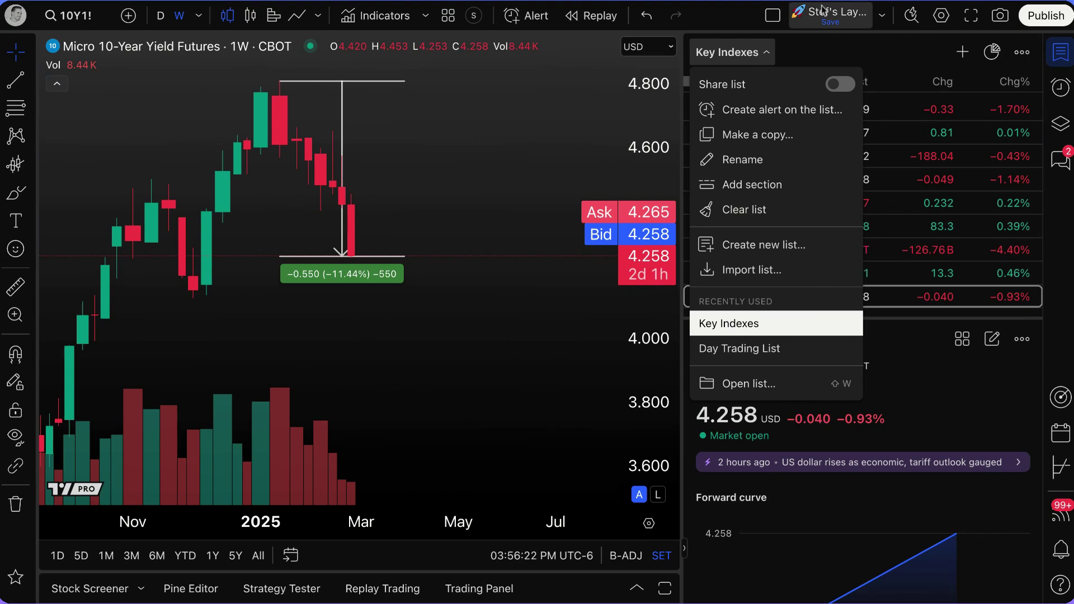
{"action": "left_click", "coordinate": [816, 42]}
{"action": "left_click_drag", "start_coordinate": [844, 321], "coordinate": [829, 69]}
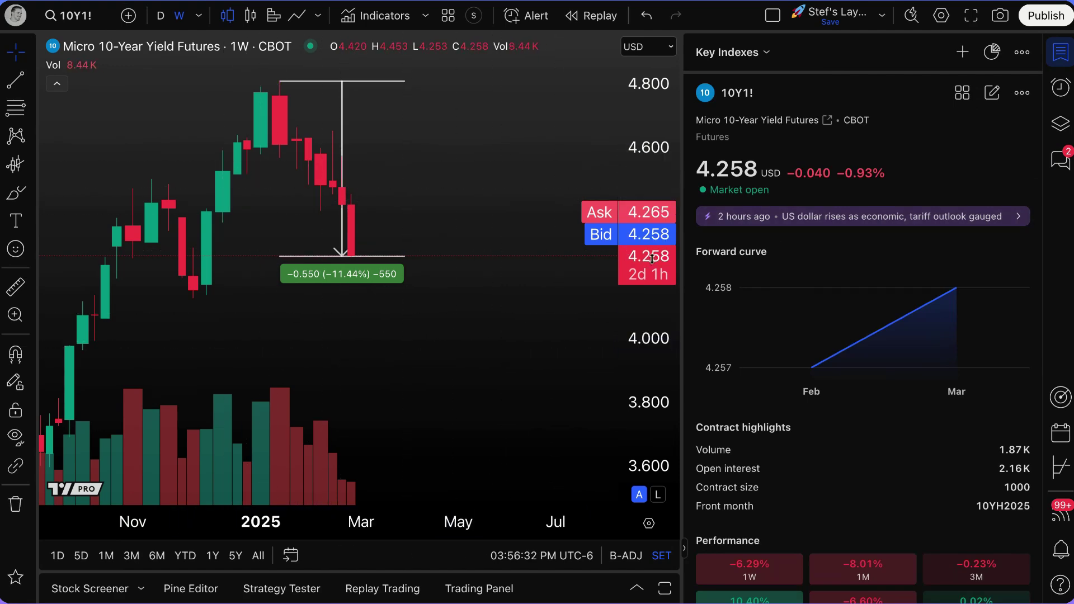
- Open More seasonals for 10Y1!, comparing yearly curves from 2020 to 2025
{"action": "scroll", "coordinate": [801, 310], "scroll_direction": "down", "scroll_amount": 7}
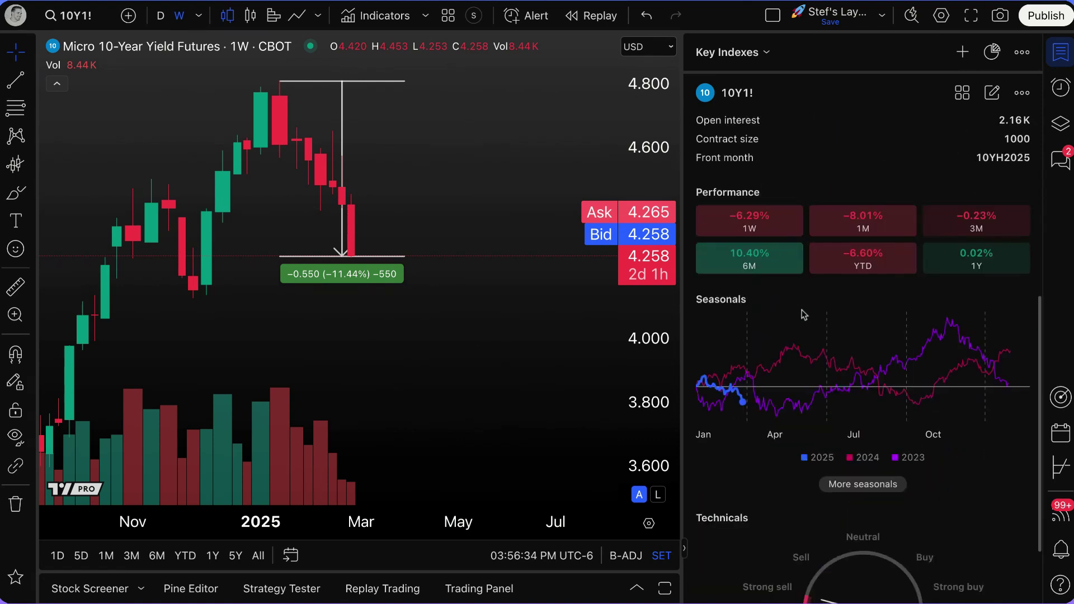
{"action": "scroll", "coordinate": [803, 314], "scroll_direction": "down", "scroll_amount": 1}
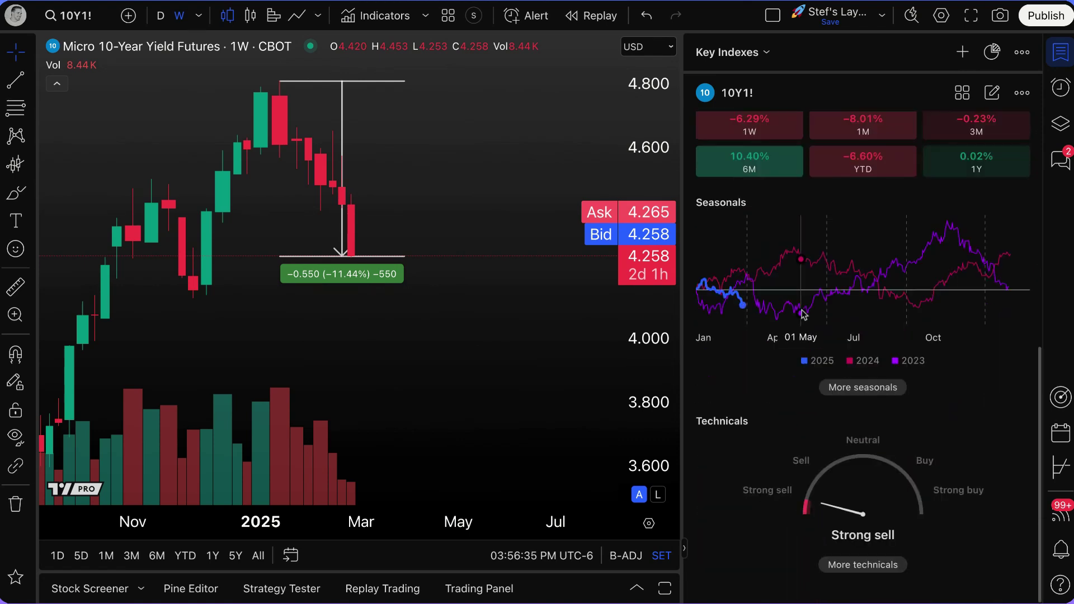
{"action": "left_click", "coordinate": [851, 387]}
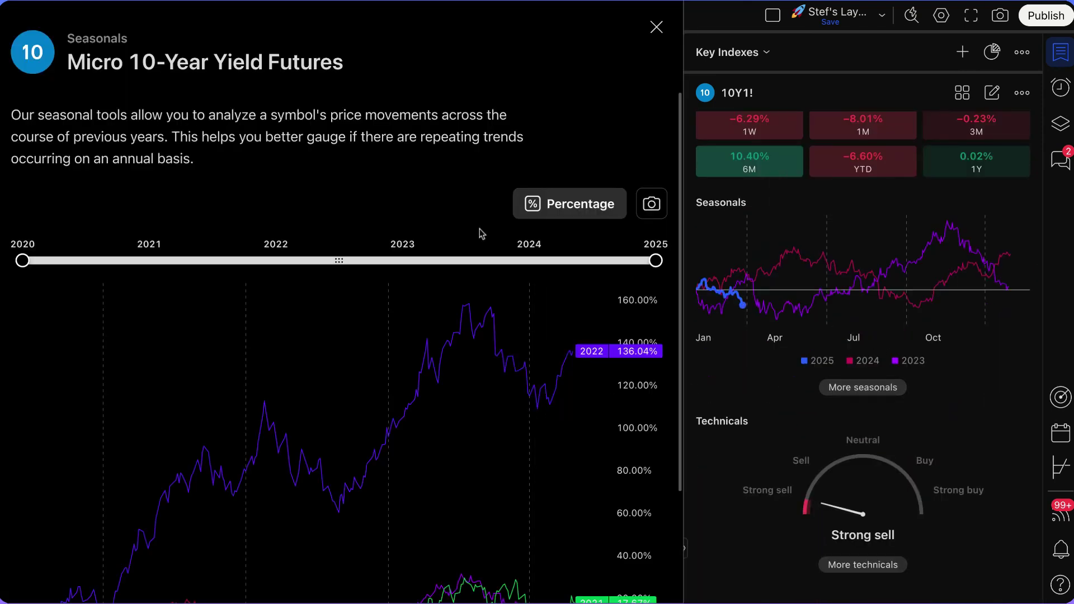
{"action": "scroll", "coordinate": [467, 219], "scroll_direction": "down", "scroll_amount": 3}
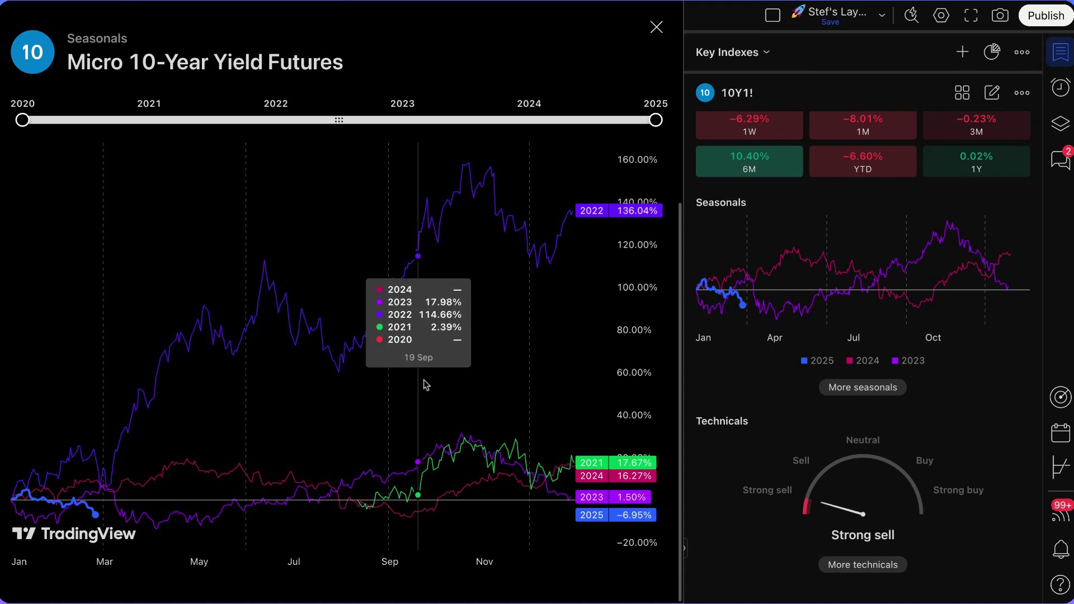
{"action": "scroll", "coordinate": [777, 367], "scroll_direction": "up", "scroll_amount": 6}
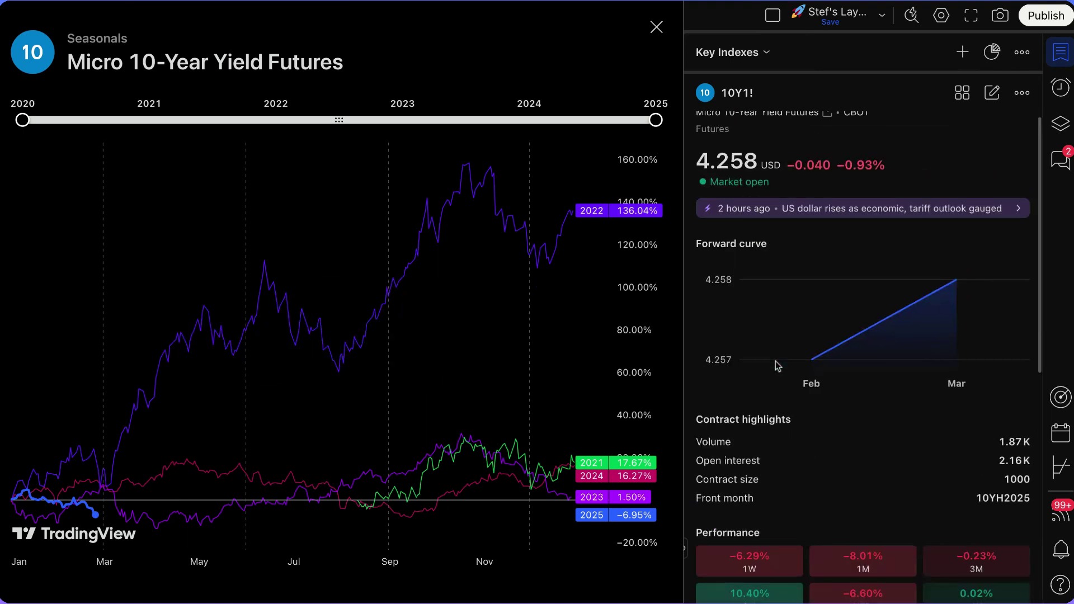
{"action": "left_click", "coordinate": [791, 220]}
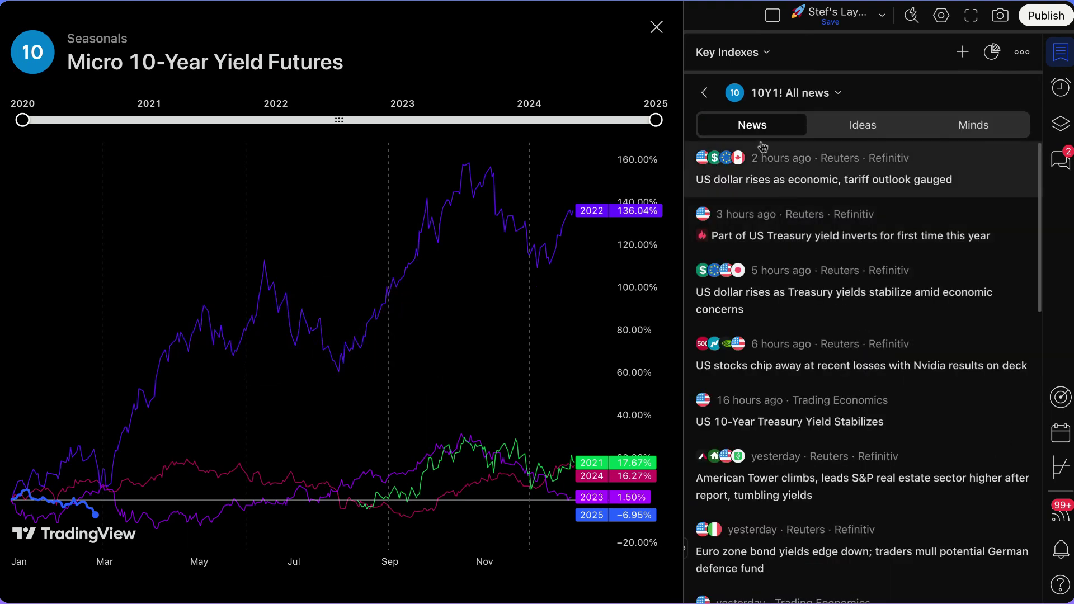
{"action": "scroll", "coordinate": [801, 251], "scroll_direction": "down", "scroll_amount": 2}
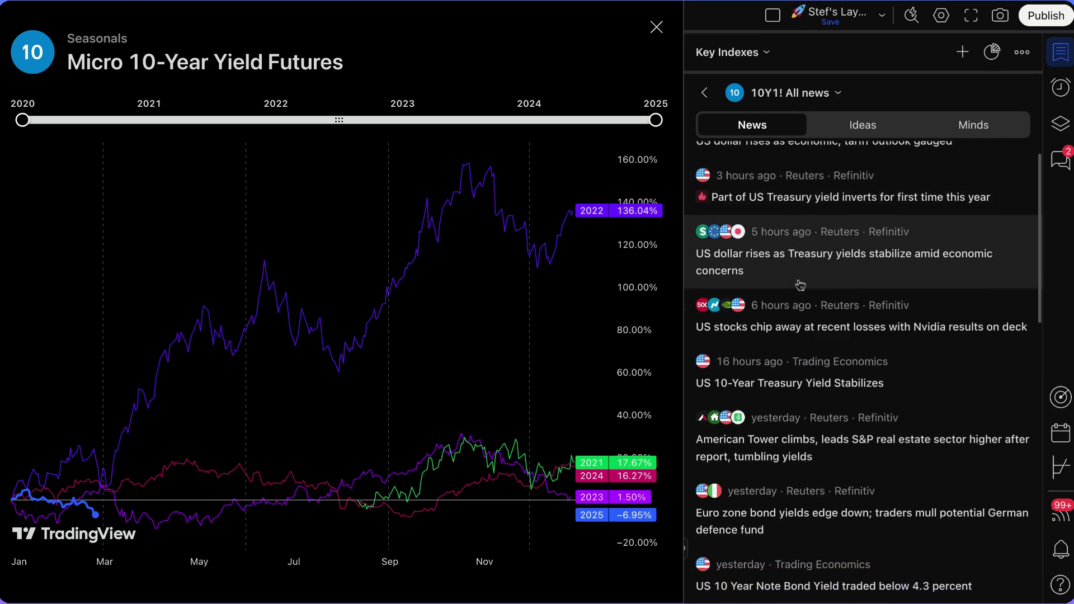
{"action": "scroll", "coordinate": [815, 239], "scroll_direction": "up", "scroll_amount": 2}
{"action": "left_click", "coordinate": [852, 129]}
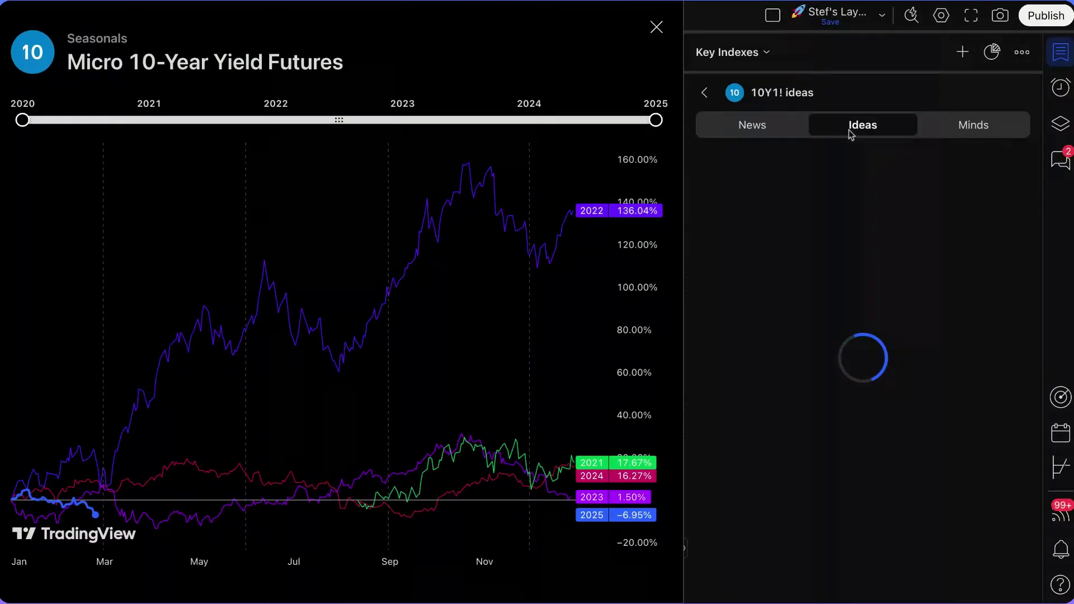
{"action": "left_click", "coordinate": [955, 125]}
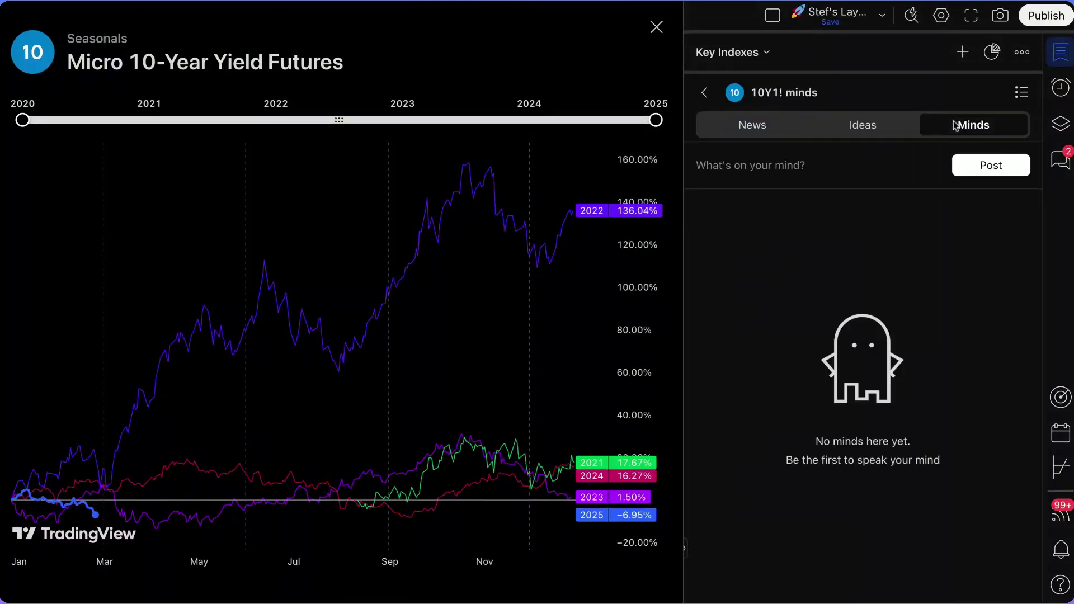
{"action": "left_click", "coordinate": [914, 125]}
{"action": "left_click", "coordinate": [749, 124]}
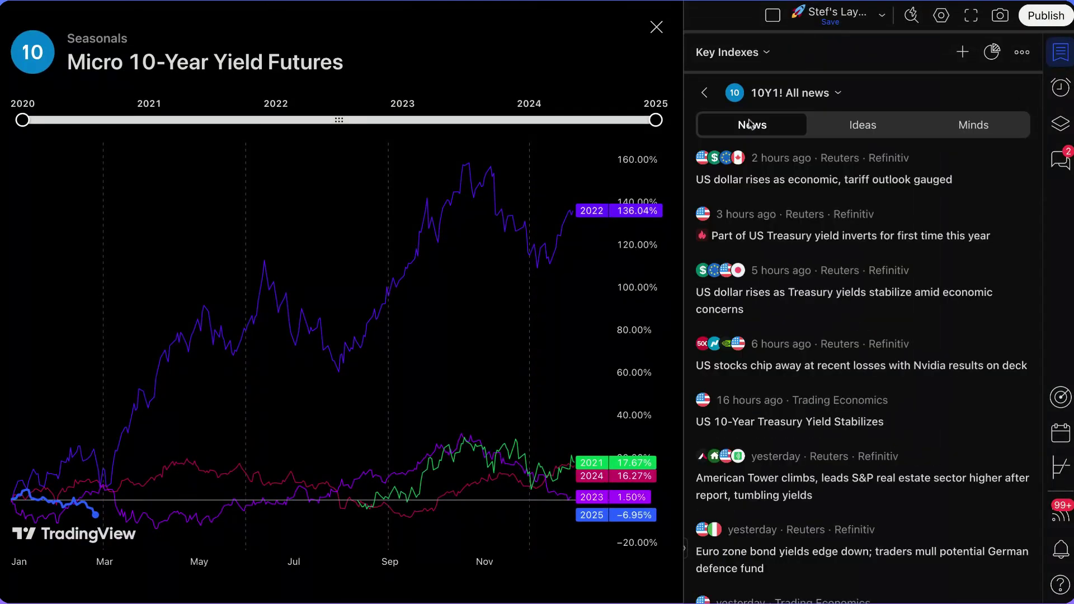
{"action": "left_click", "coordinate": [706, 95]}
{"action": "left_click_drag", "start_coordinate": [750, 72], "coordinate": [750, 512]}
- Close the seasonals window, hide the watchlist and extend the measurement slightly lower
{"action": "left_click", "coordinate": [657, 27]}
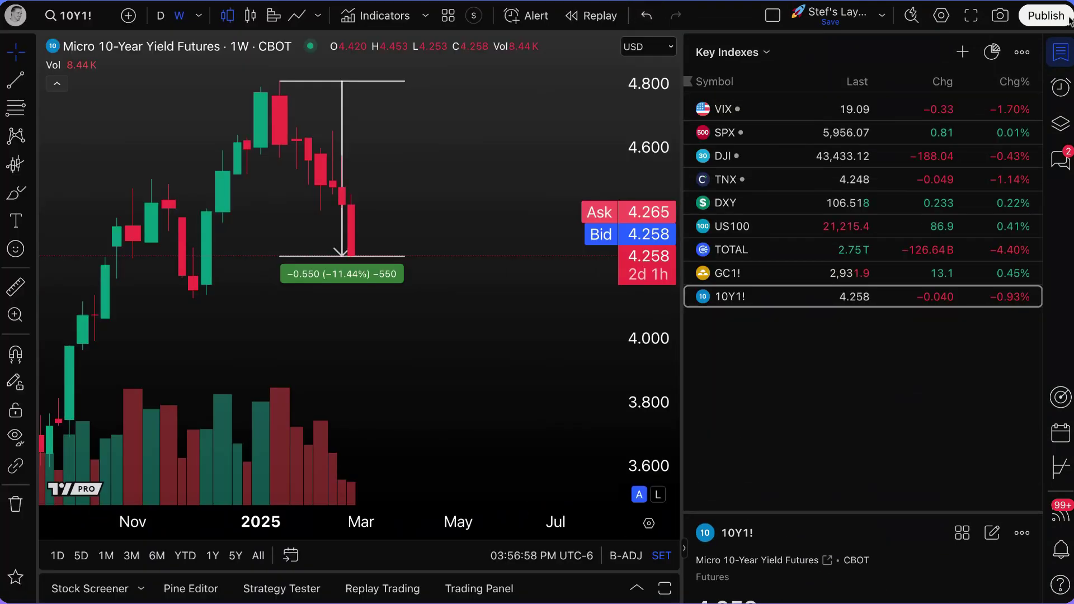
{"action": "left_click", "coordinate": [1061, 52]}
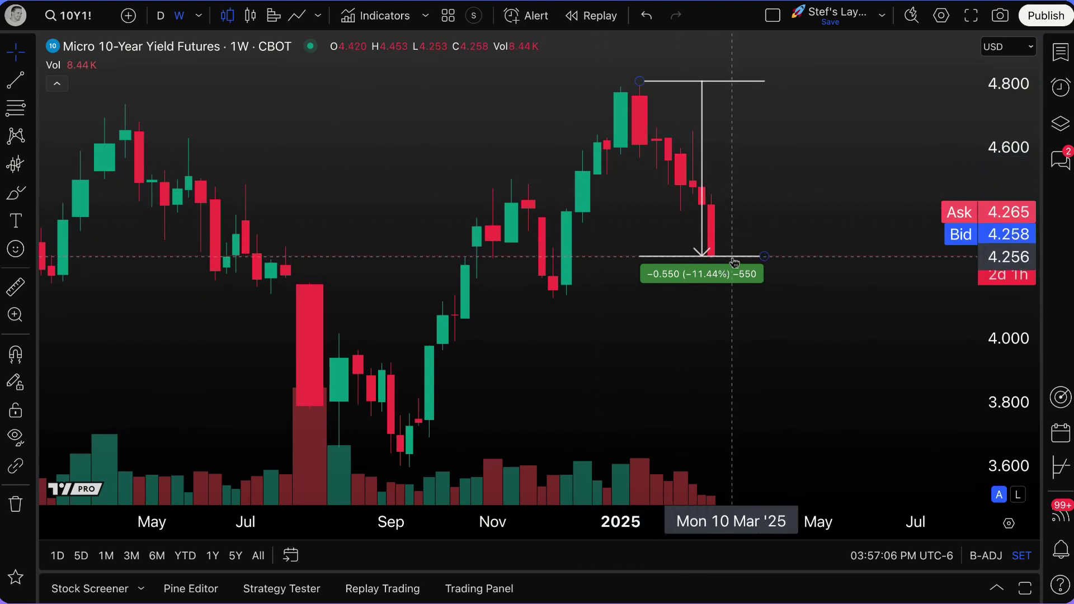
{"action": "left_click_drag", "start_coordinate": [764, 256], "coordinate": [764, 259]}
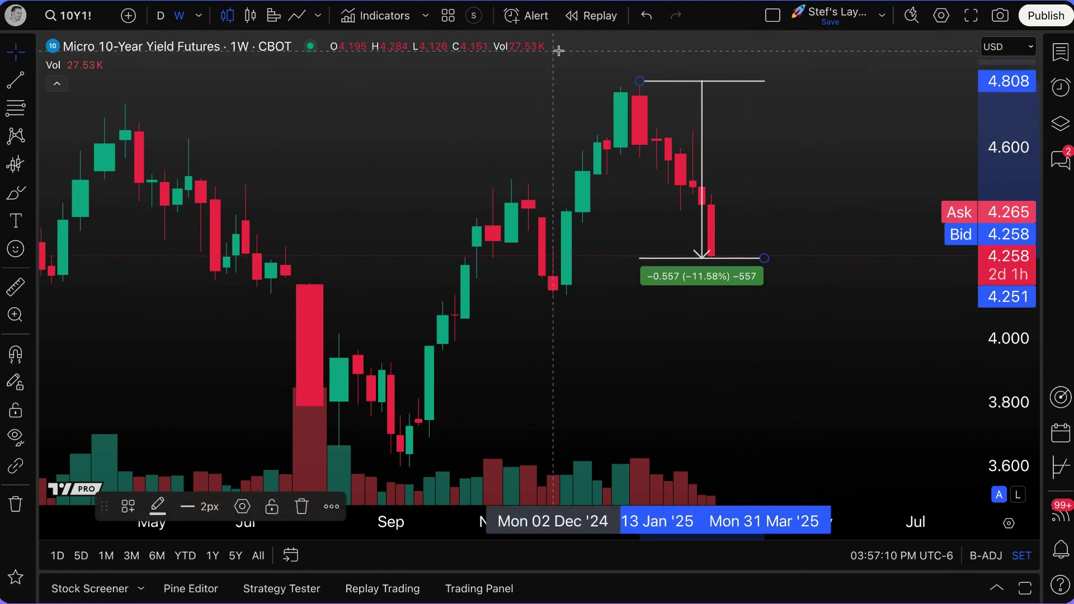
- Create a Crossing Down 4.200 alert named '4.2 breached!' with message prefixed 'Alert me!'
{"action": "left_click", "coordinate": [532, 17]}
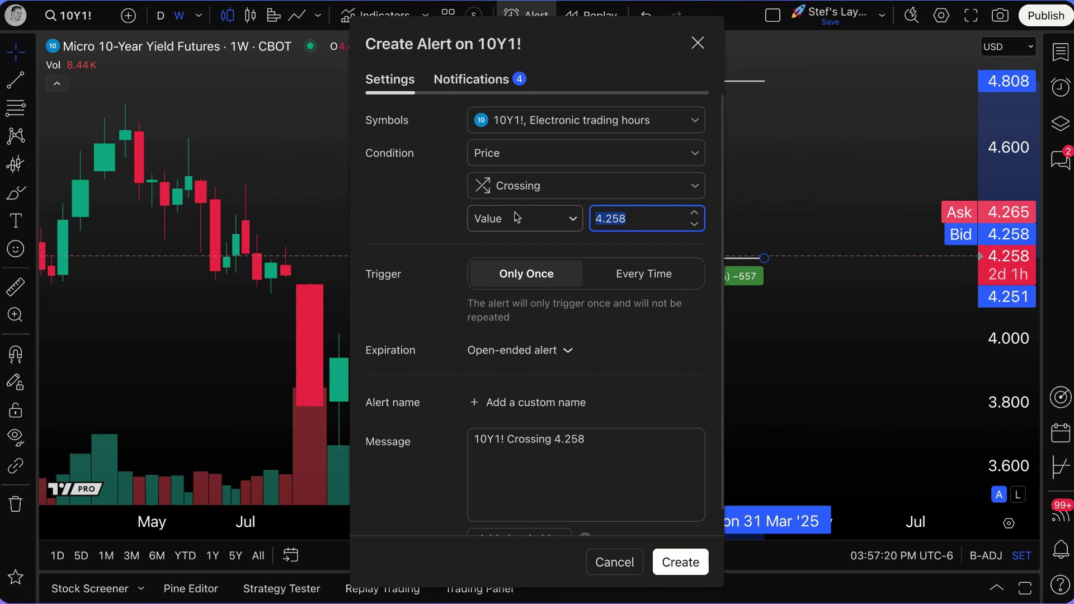
{"action": "left_click", "coordinate": [619, 218]}
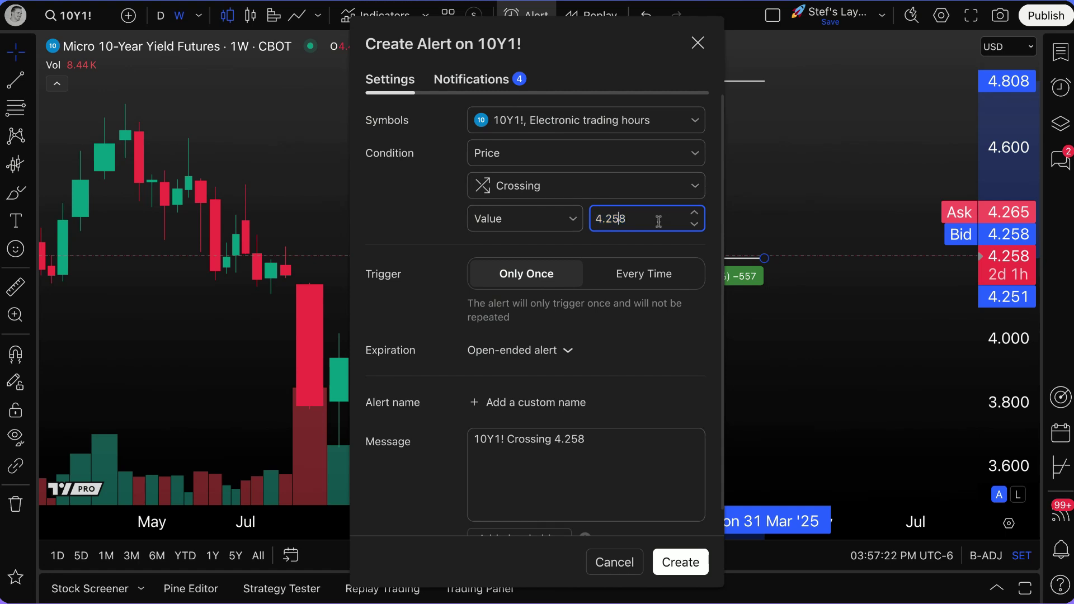
{"action": "left_click", "coordinate": [504, 179]}
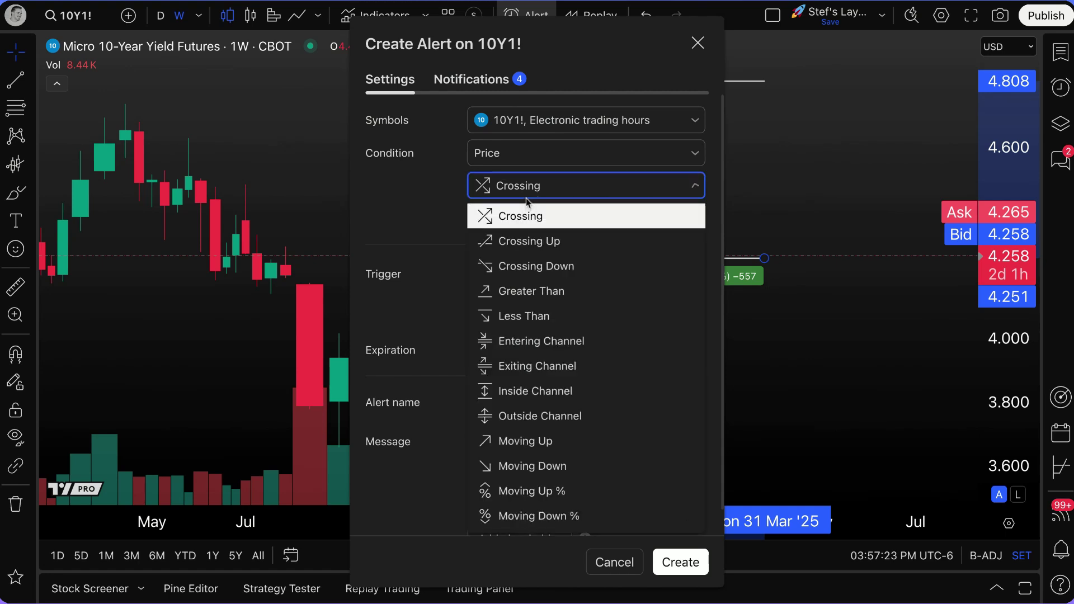
{"action": "left_click", "coordinate": [537, 265]}
{"action": "left_click", "coordinate": [630, 218]}
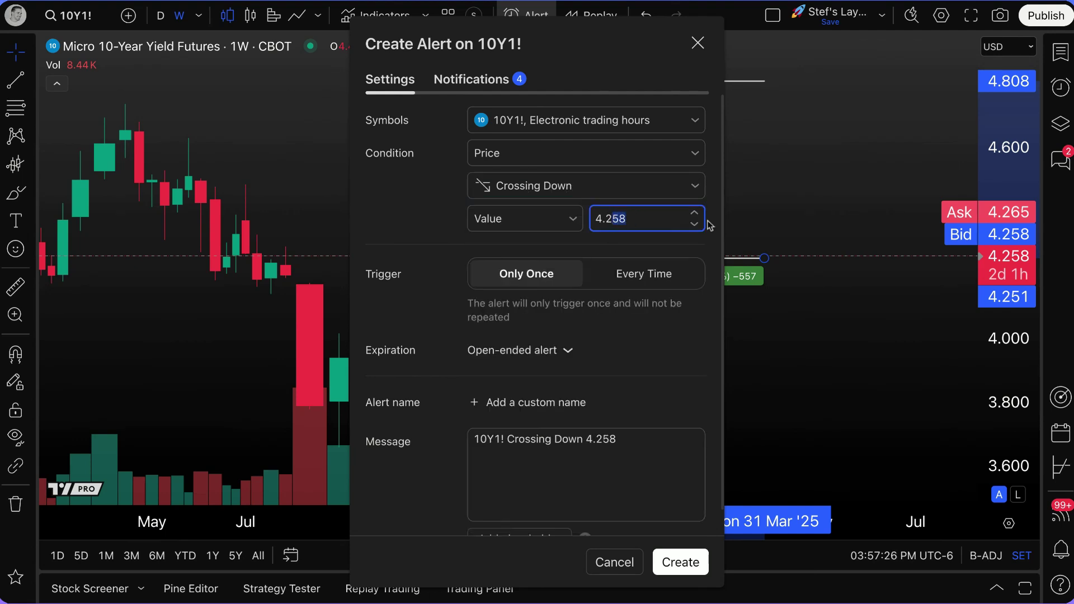
{"action": "left_click", "coordinate": [526, 400]}
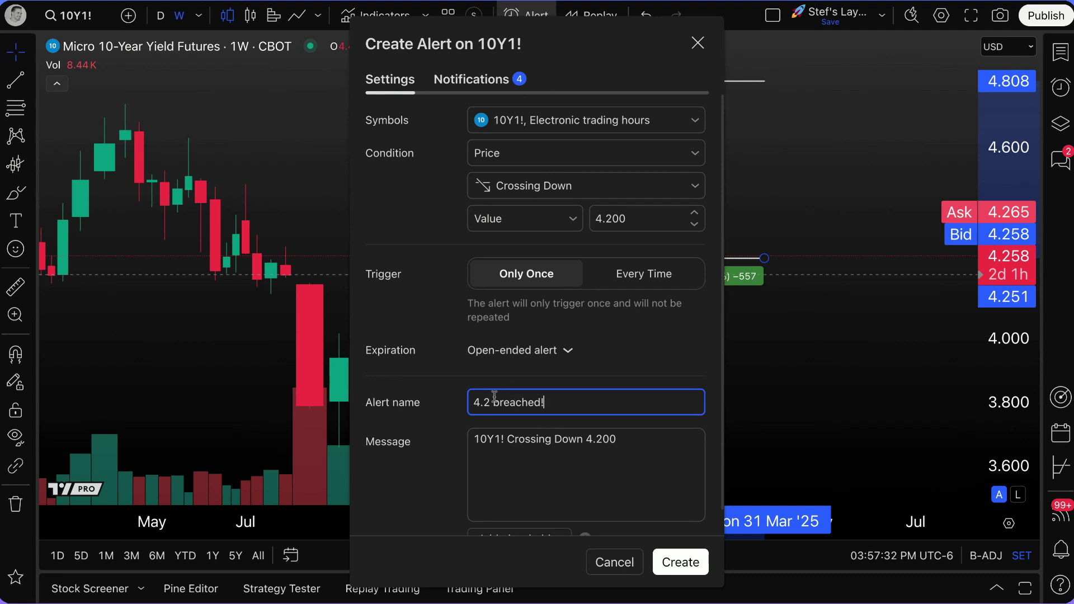
{"action": "left_click", "coordinate": [477, 435]}
{"action": "type", "text": "Alert me!"}
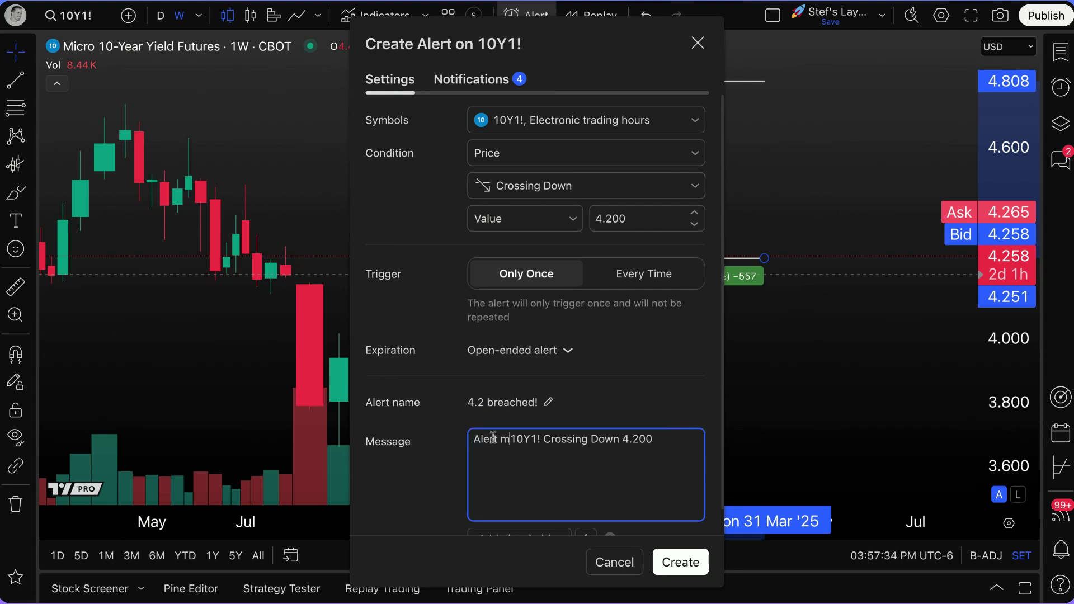
{"action": "left_click", "coordinate": [497, 80]}
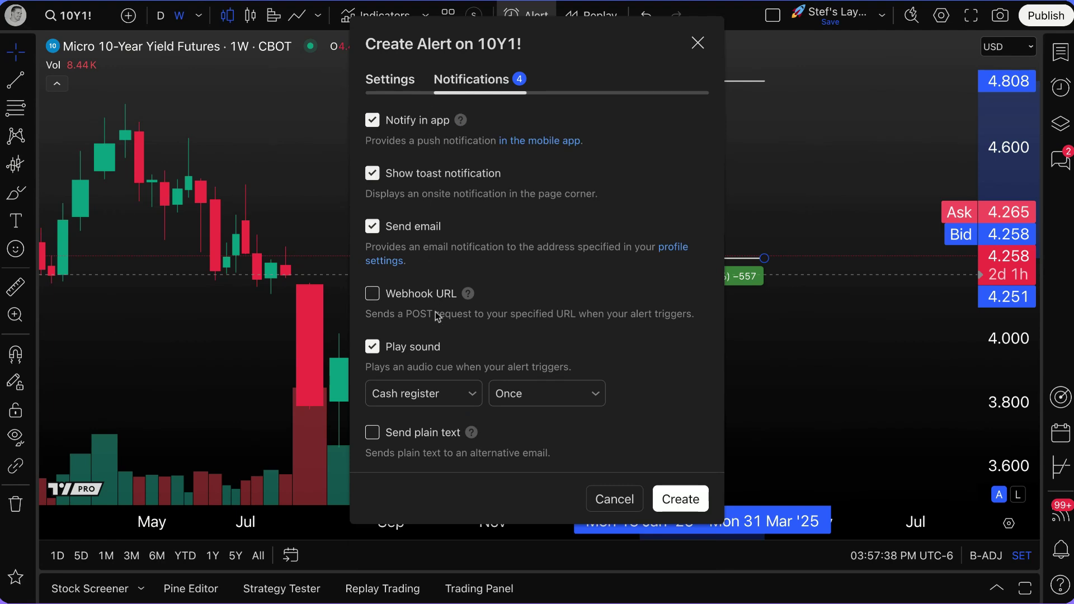
{"action": "left_click", "coordinate": [681, 498]}
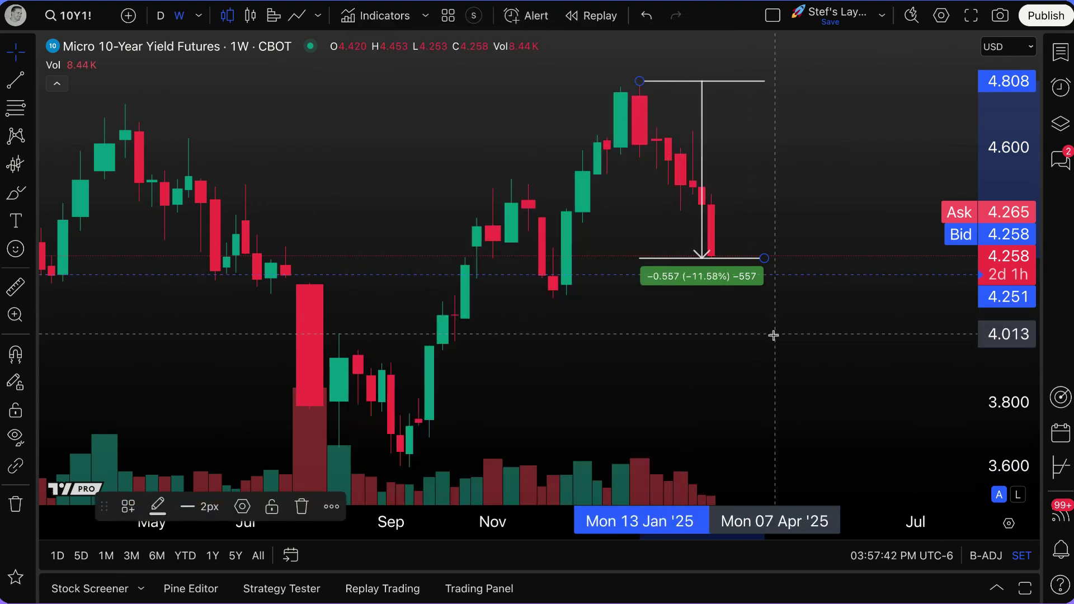
- Draw a freehand white arrow pointing down from the measurement's bottom end, then open Indicators
{"action": "left_click_drag", "start_coordinate": [772, 331], "coordinate": [720, 333]}
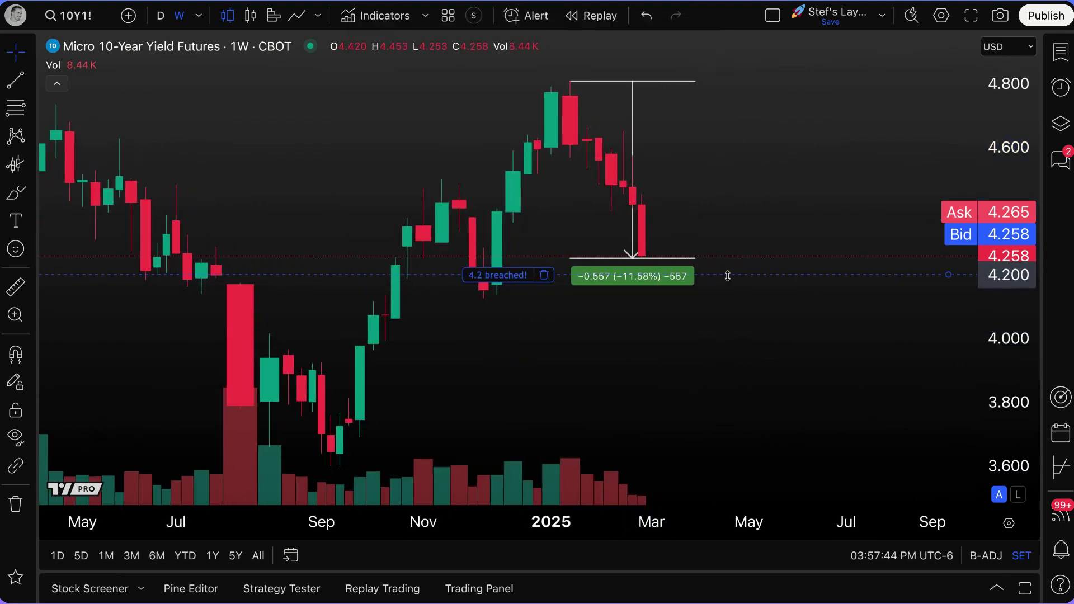
{"action": "left_click", "coordinate": [16, 193]}
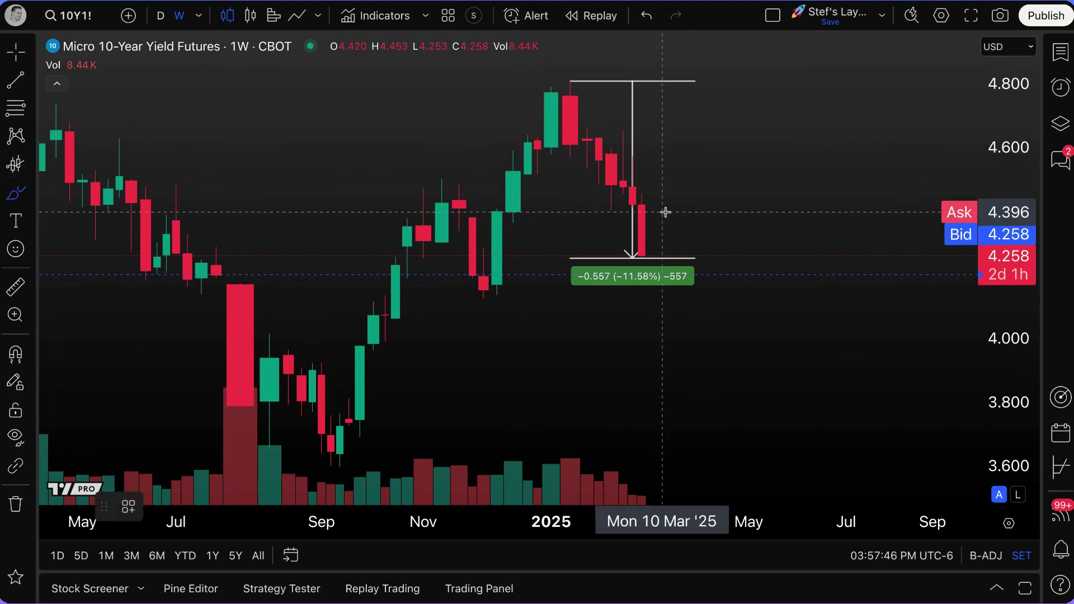
{"action": "mouse_move", "coordinate": [643, 257]}
{"action": "left_mouse_down"}
{"action": "mouse_move", "coordinate": [702, 256]}
{"action": "mouse_move", "coordinate": [712, 328]}
{"action": "mouse_move", "coordinate": [716, 315]}
{"action": "left_mouse_up"}
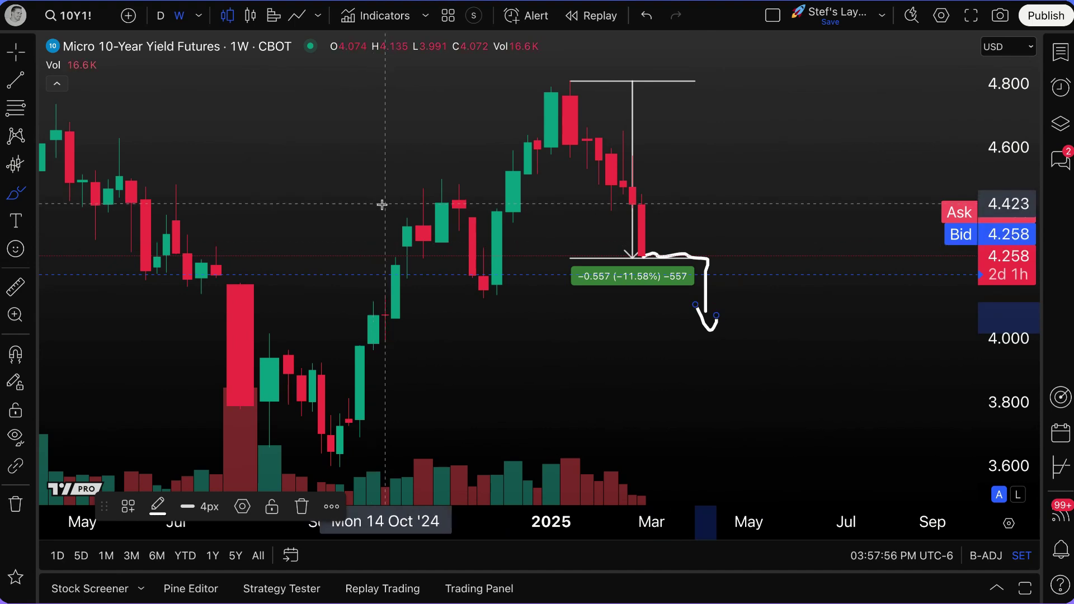
{"action": "left_click", "coordinate": [369, 17]}
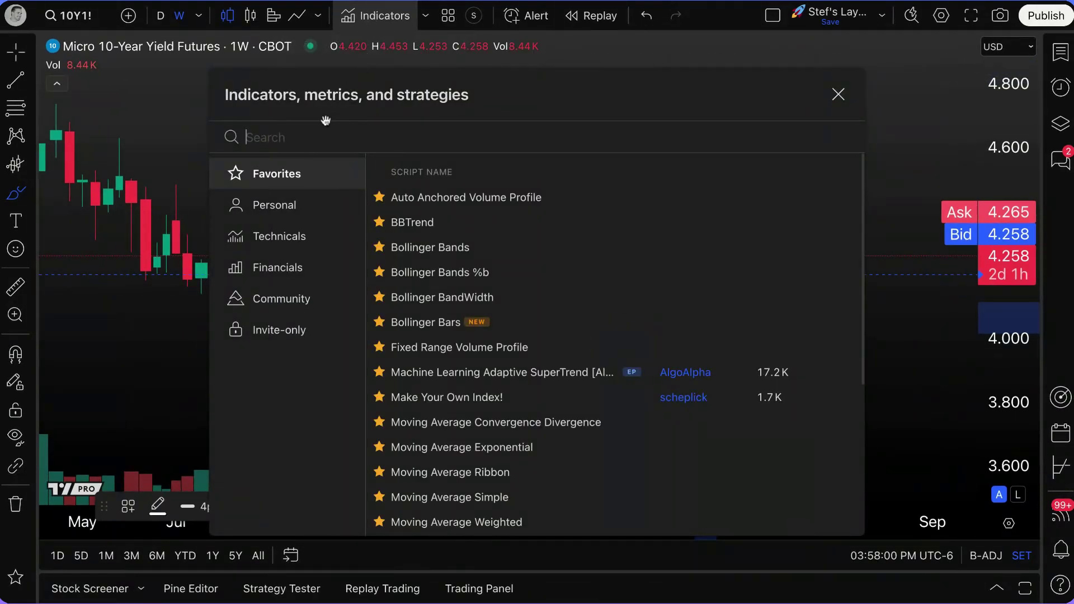
- After browsing Technicals tabs, search 'moving' and add Moving Average Simple to the chart
{"action": "left_click", "coordinate": [288, 237]}
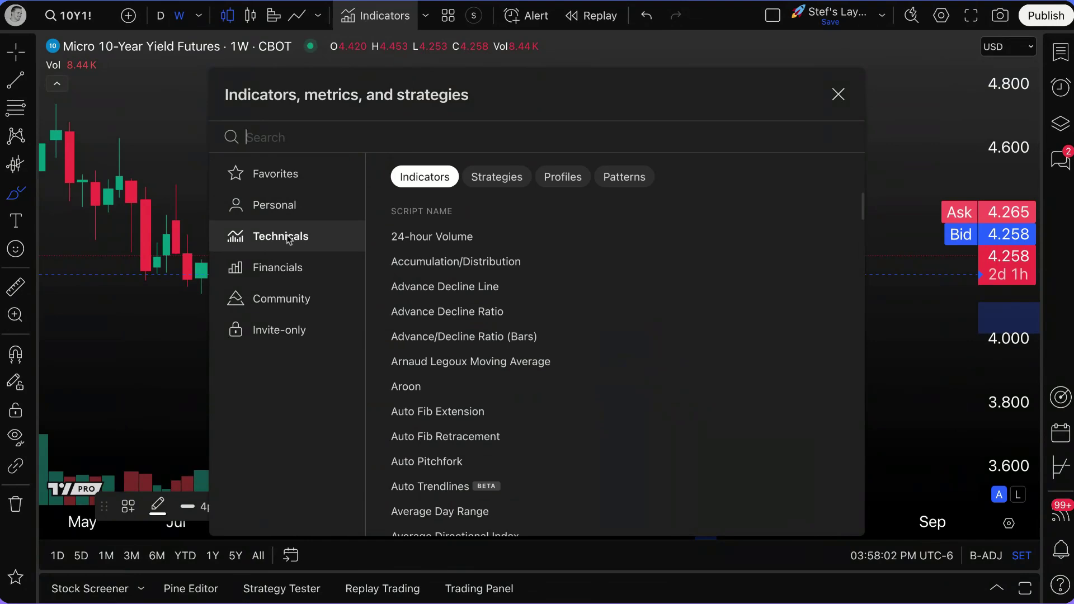
{"action": "left_click", "coordinate": [487, 178]}
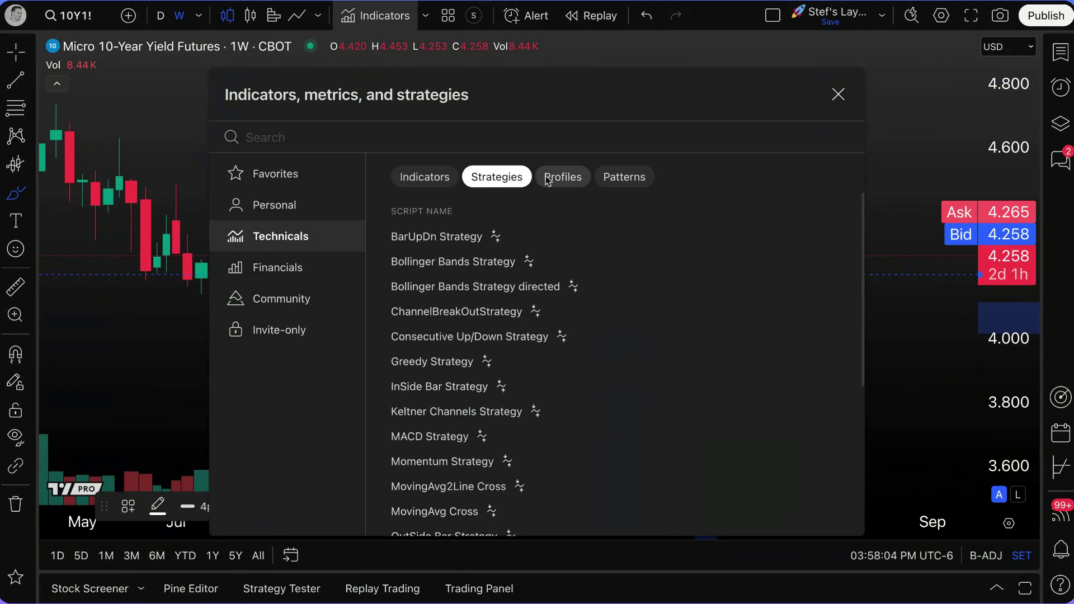
{"action": "left_click", "coordinate": [550, 177]}
{"action": "left_click", "coordinate": [614, 185]}
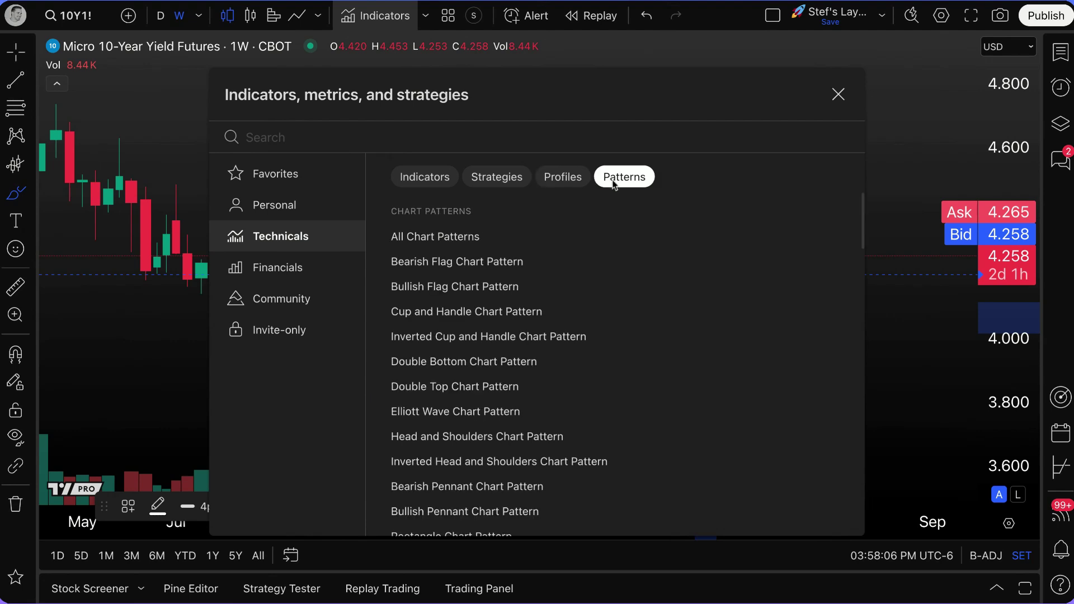
{"action": "left_click", "coordinate": [427, 179]}
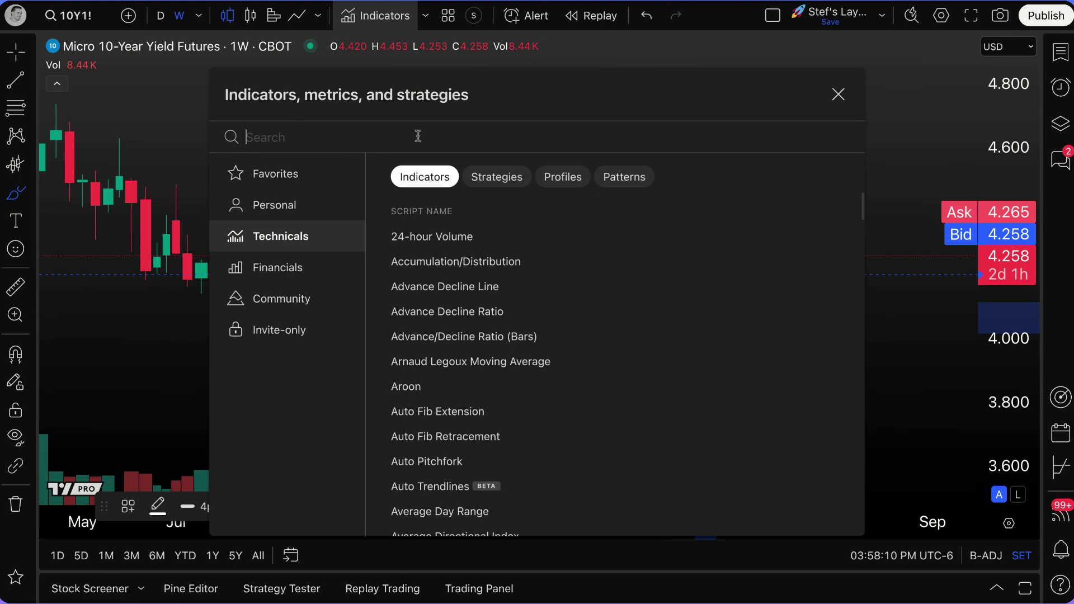
{"action": "type", "text": "moving"}
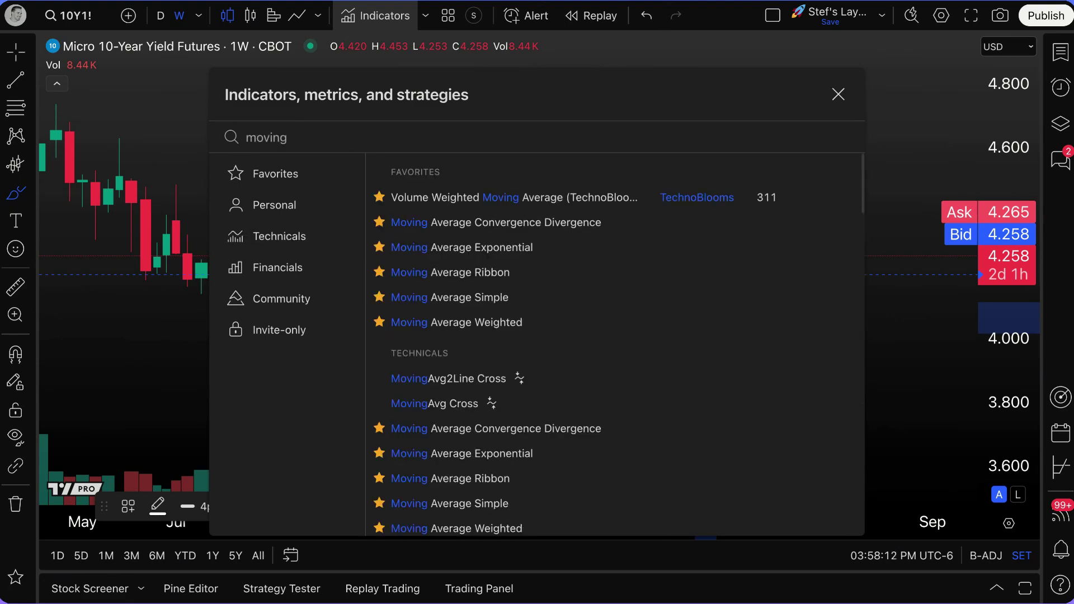
{"action": "left_click", "coordinate": [442, 505]}
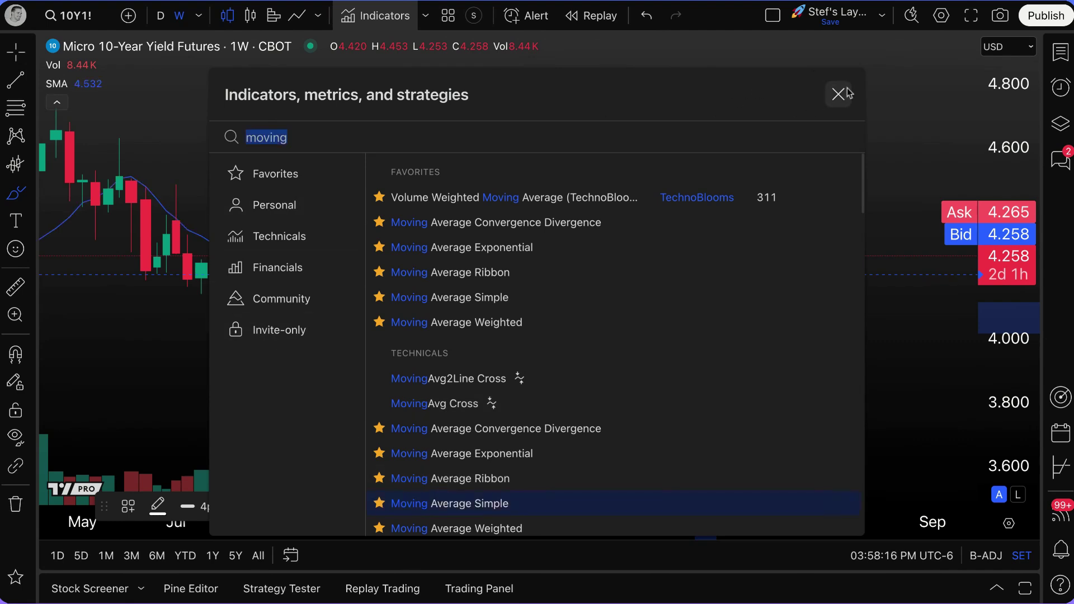
{"action": "left_click", "coordinate": [848, 93]}
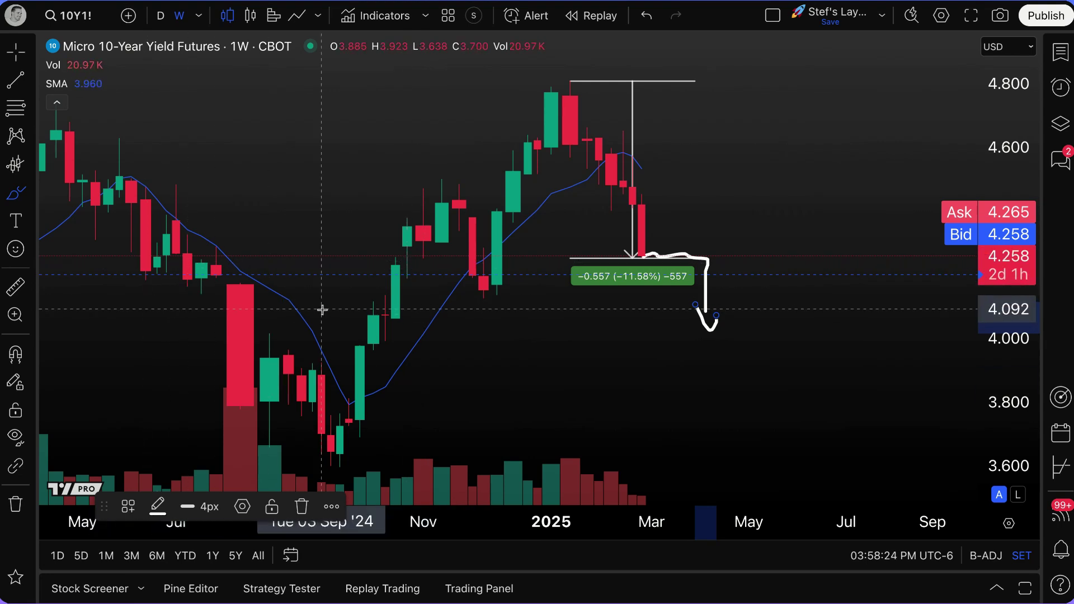
{"action": "left_click", "coordinate": [1060, 399]}
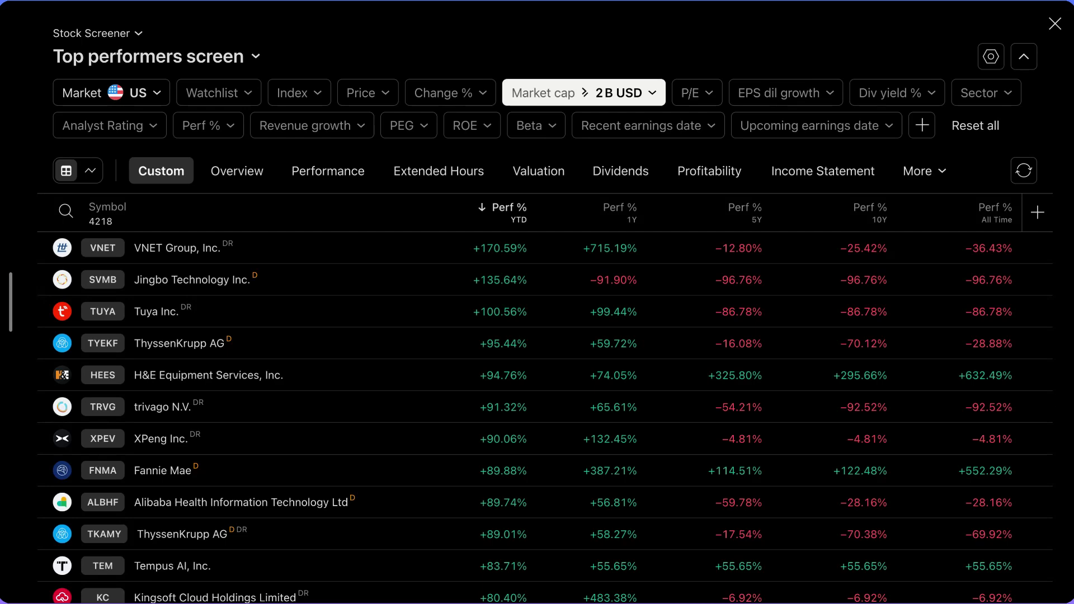
{"action": "left_click", "coordinate": [1062, 28]}
{"action": "left_click", "coordinate": [1061, 439]}
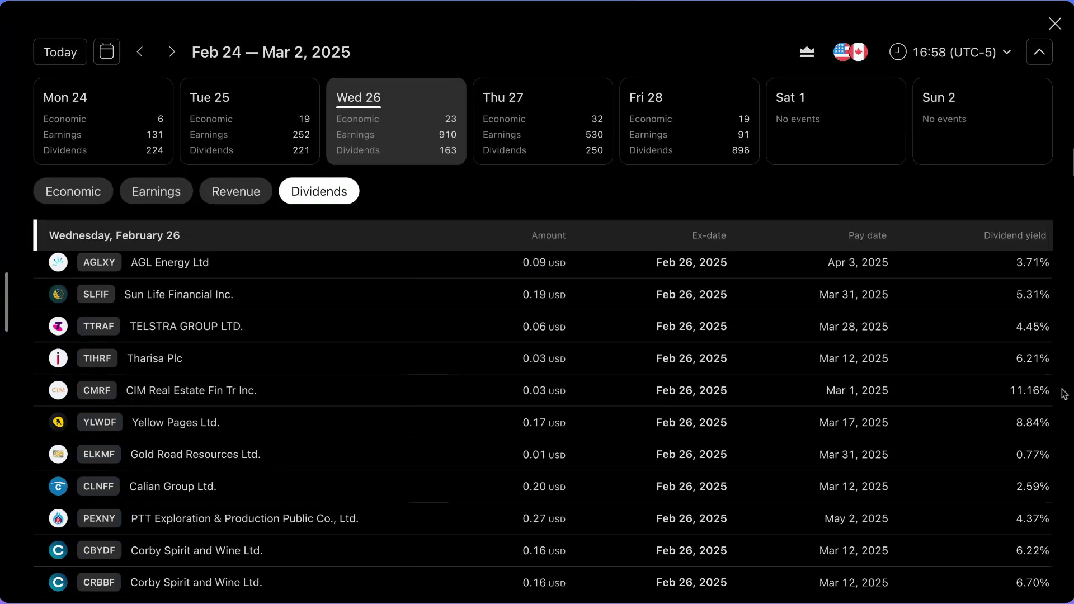
{"action": "left_click", "coordinate": [1055, 24]}
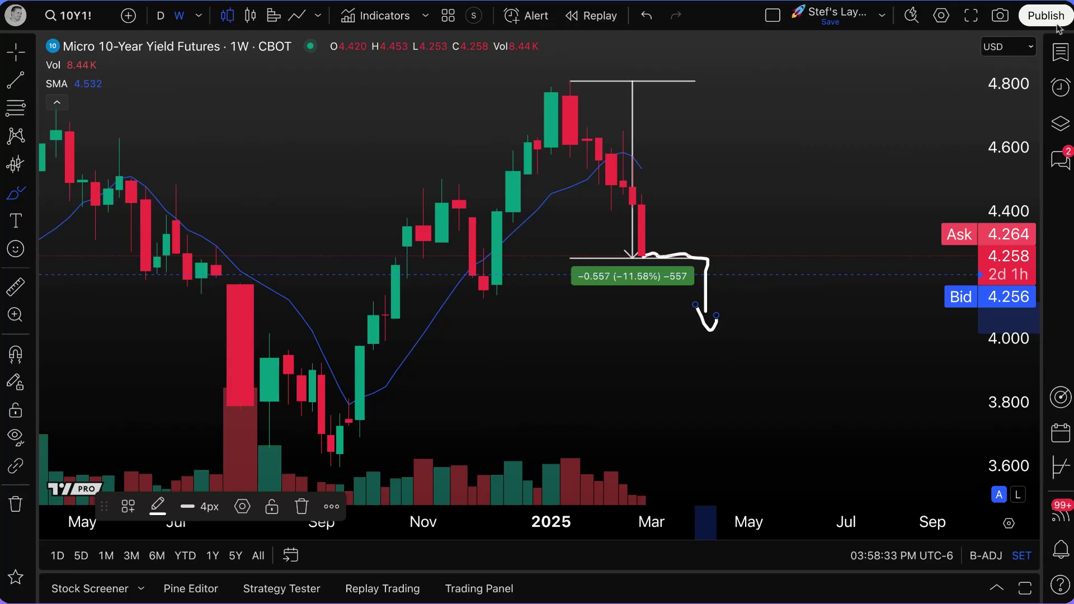
{"action": "left_click", "coordinate": [1067, 470]}
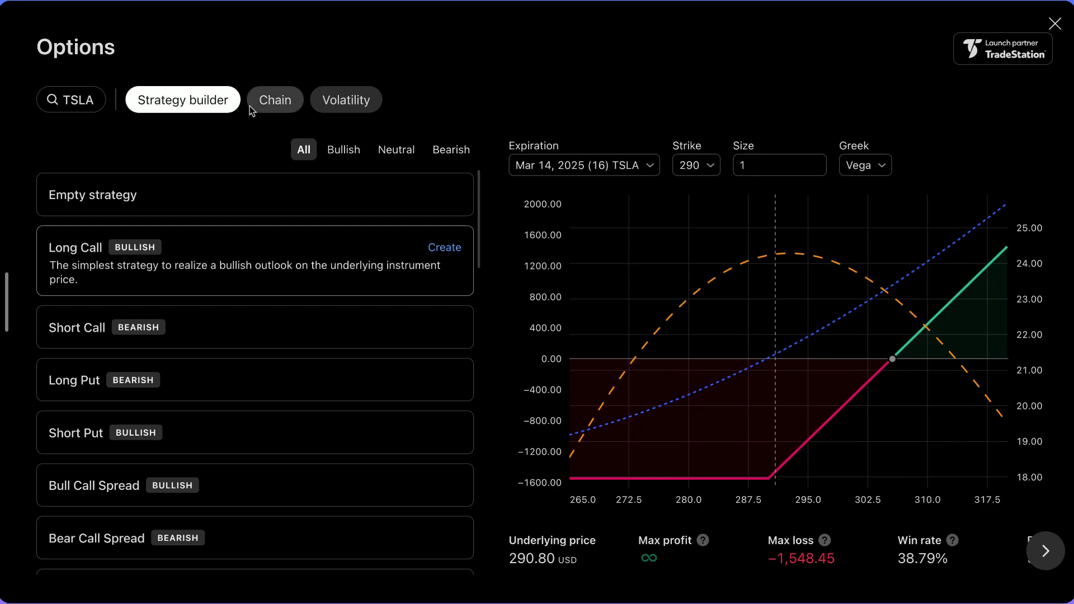
{"action": "left_click", "coordinate": [256, 104]}
{"action": "left_click", "coordinate": [324, 104]}
{"action": "left_click", "coordinate": [1055, 23]}
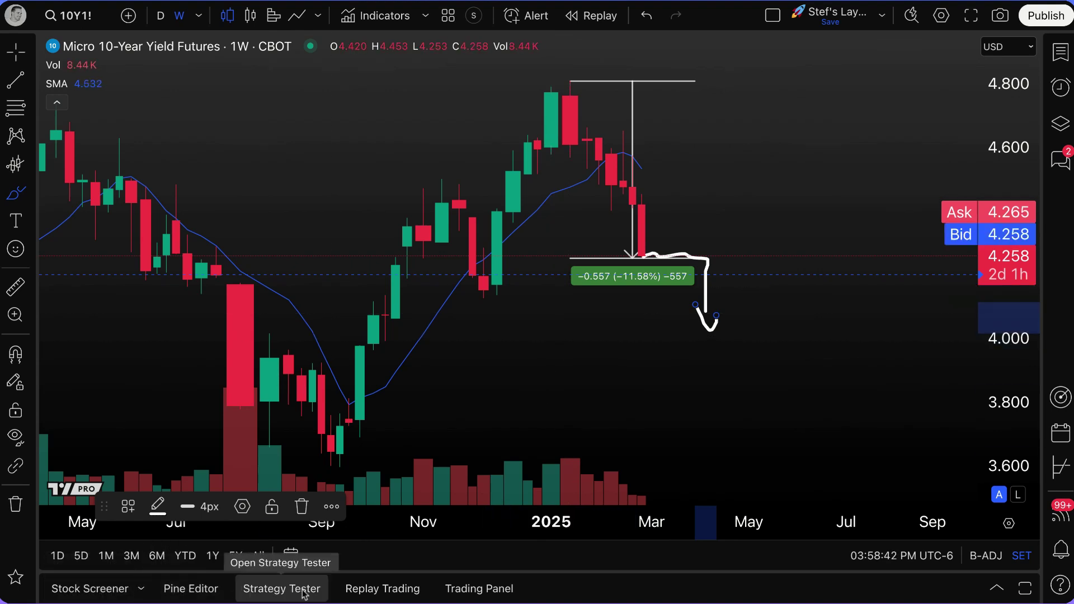
{"action": "left_click", "coordinate": [456, 590]}
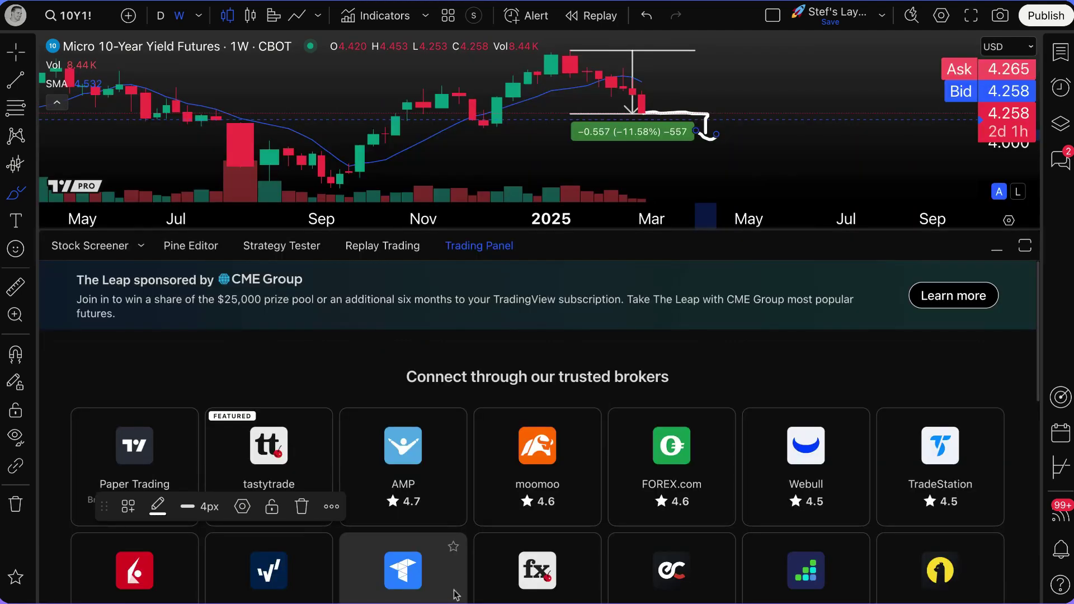
{"action": "left_click", "coordinate": [476, 246]}
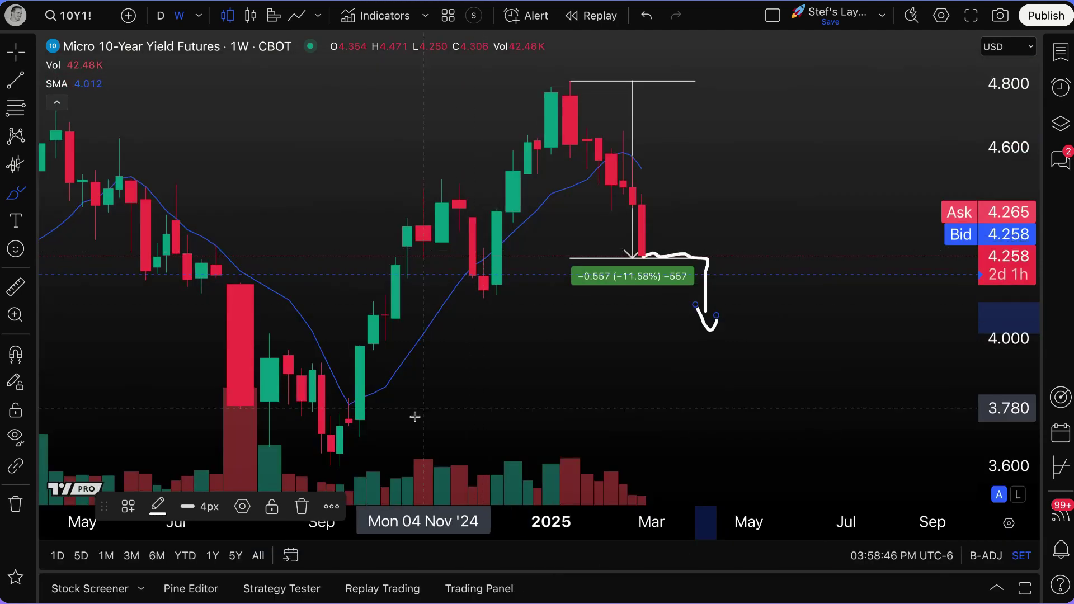
{"action": "left_click", "coordinate": [192, 589]}
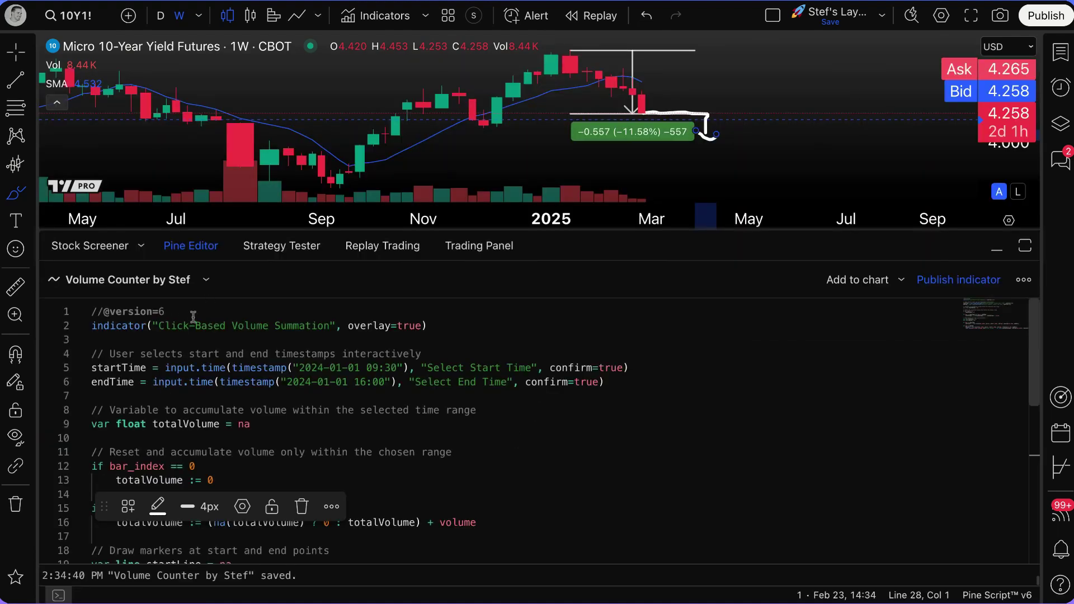
{"action": "left_click", "coordinate": [191, 246]}
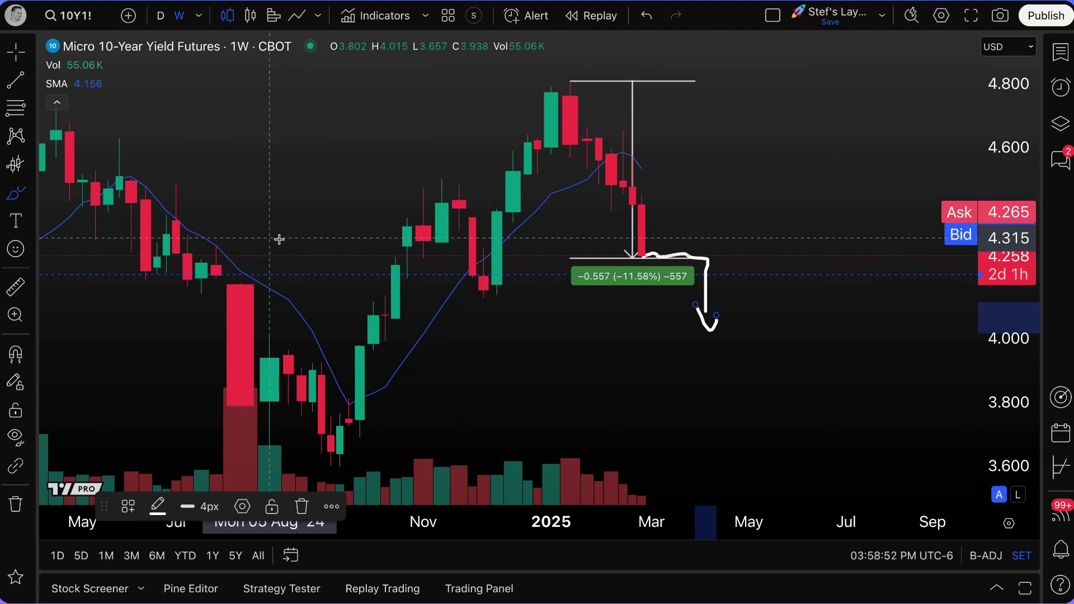